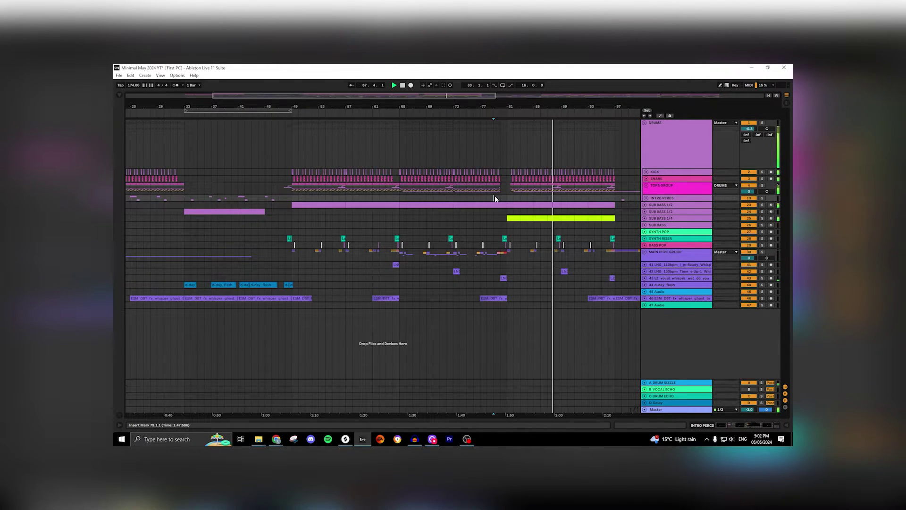
click(564, 220)
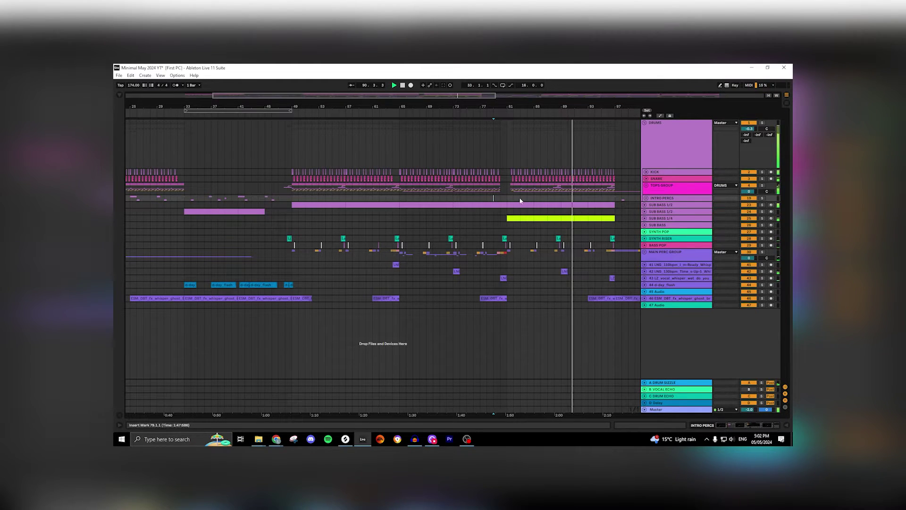
drag(459, 98, 504, 104)
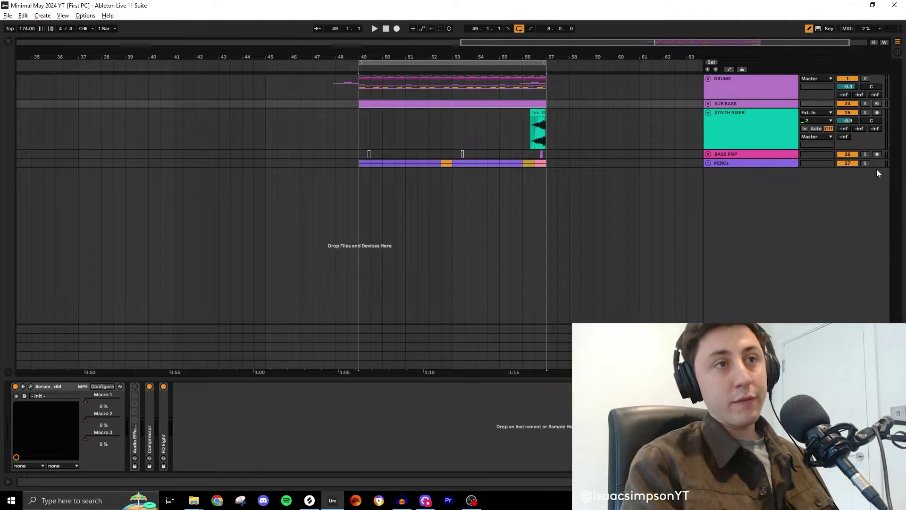
Unfold the PERCs group and play the eight-bar loop from bar 49 to audition its two PERC MAIN tracks
click(709, 162)
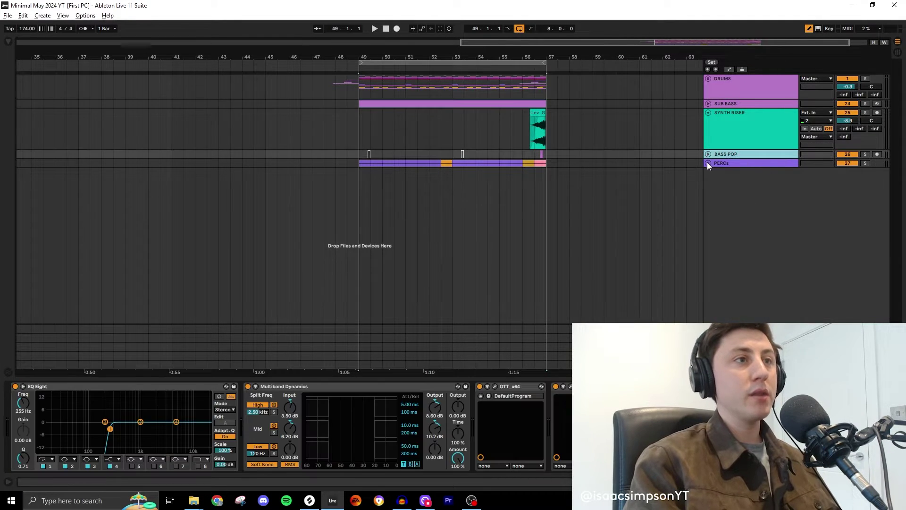
click(707, 163)
click(358, 174)
key(space)
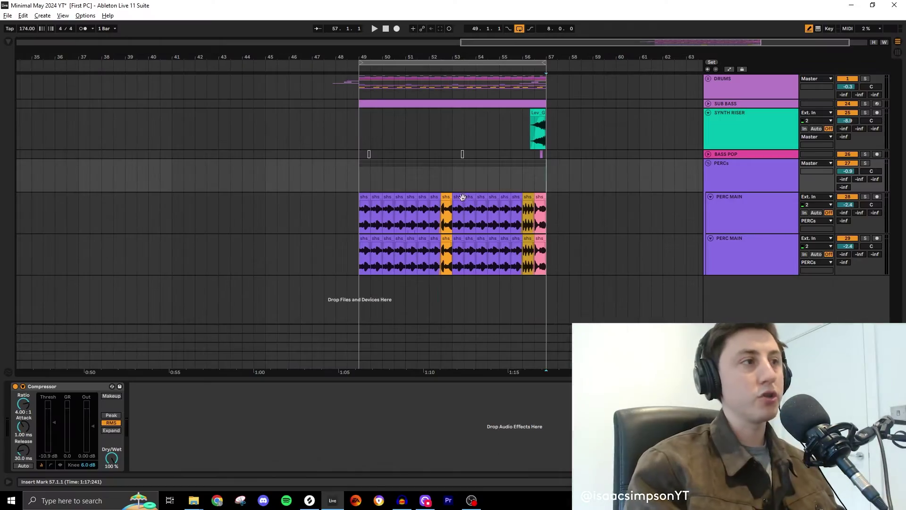
click(331, 154)
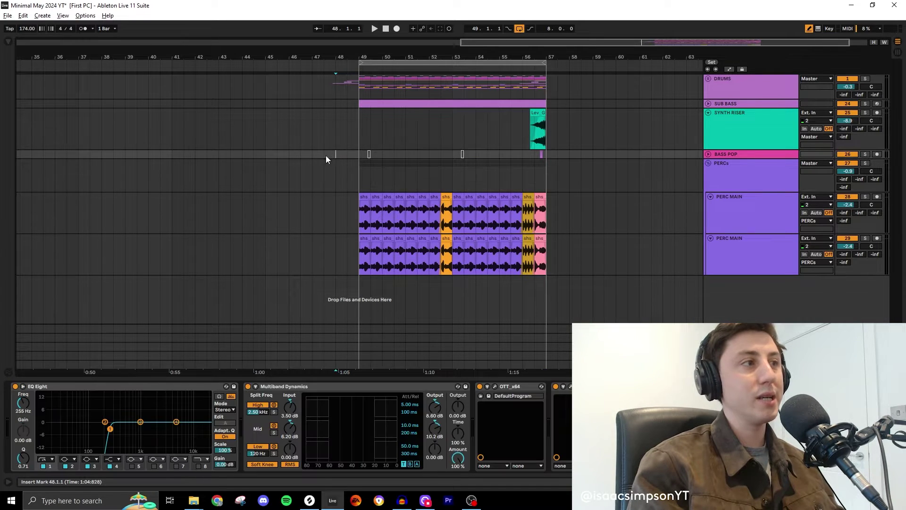
click(475, 328)
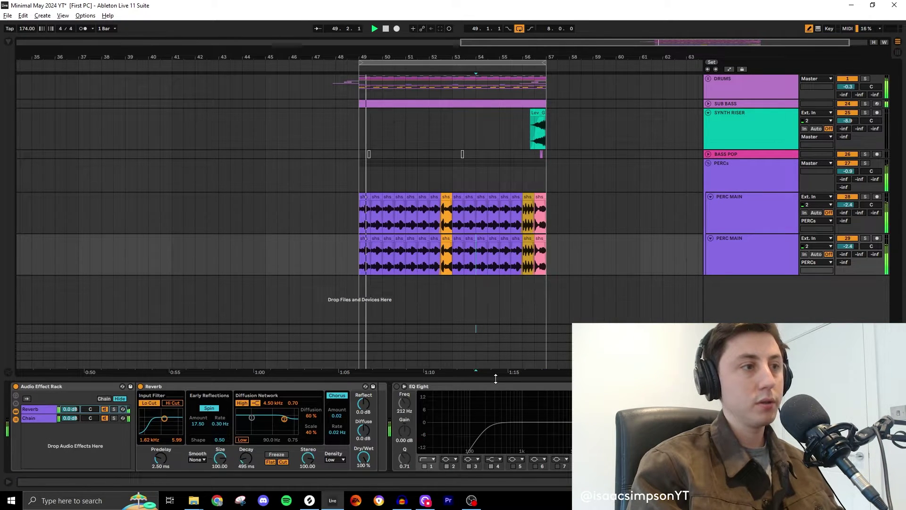
click(541, 239)
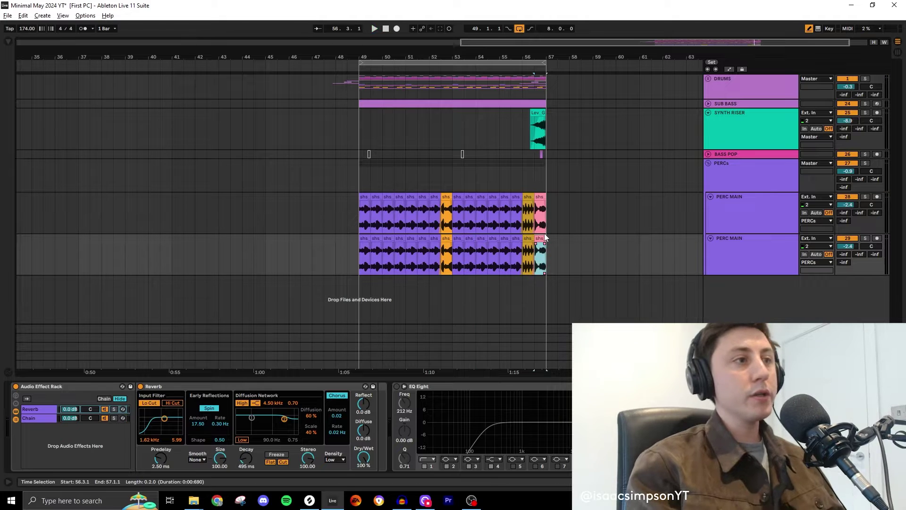
key(space)
Duplicate the eight-bar section from bar 49 on all tracks, and duplicate the resulting 16 bars of both PERC MAIN tracks once more
click(358, 80)
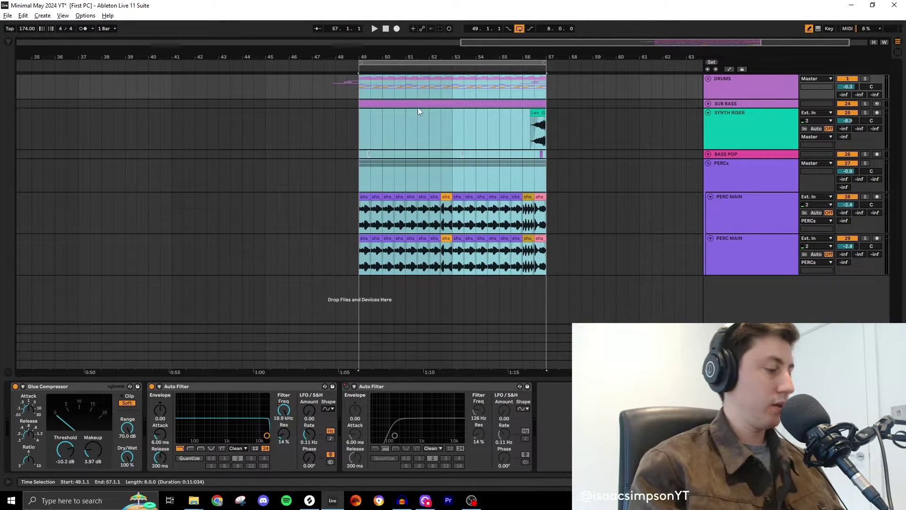
key(ctrl+d)
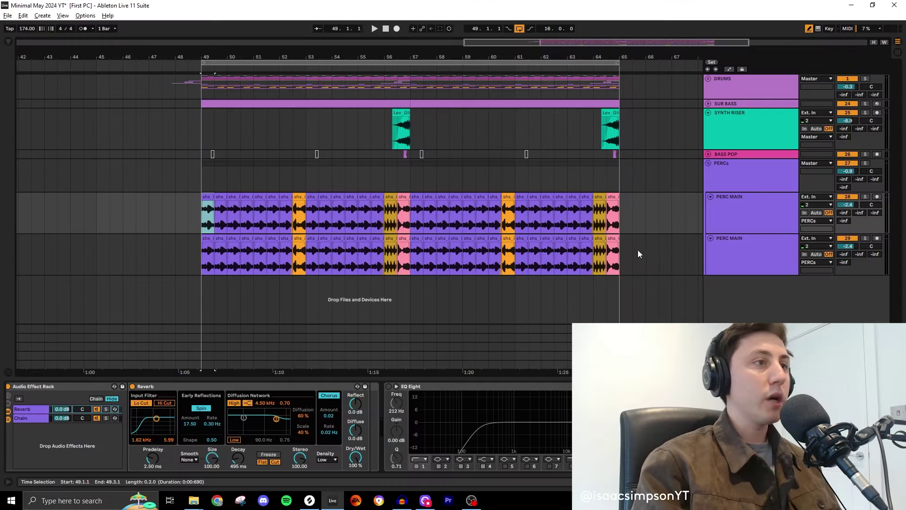
click(609, 254)
ctrl+scroll(497, 263, down, 4)
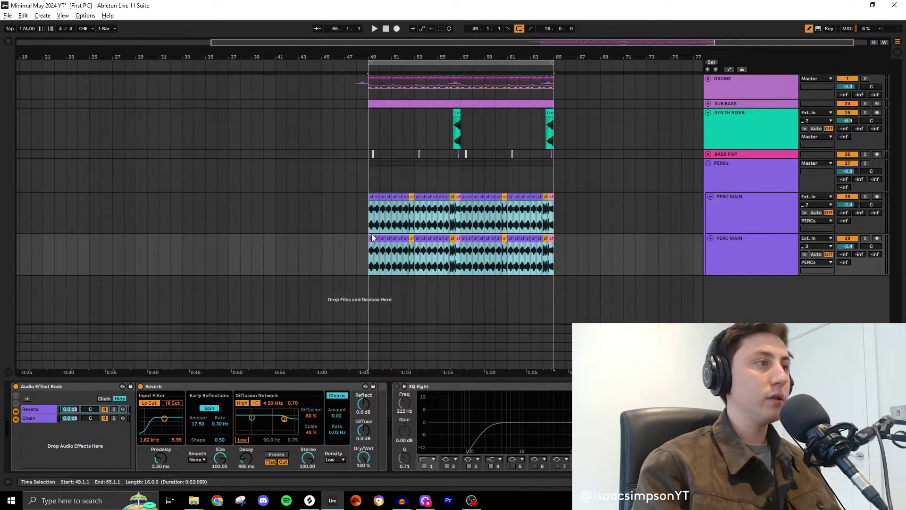
key(ctrl+d)
drag(445, 60, 506, 61)
ctrl+scroll(304, 227, up, 4)
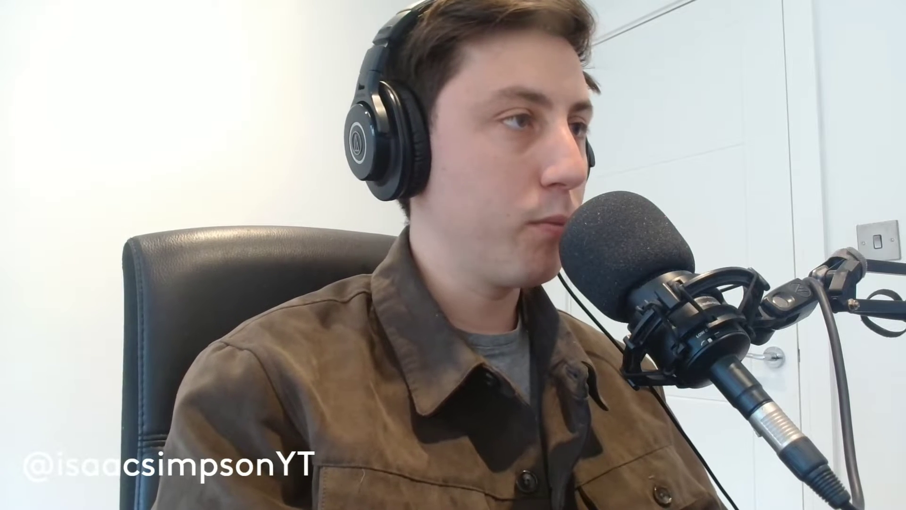
Delete the runs of repeated purple clips starting at 49.3, 53.3 and 57.3 on both PERC MAIN tracks
drag(312, 198, 584, 239)
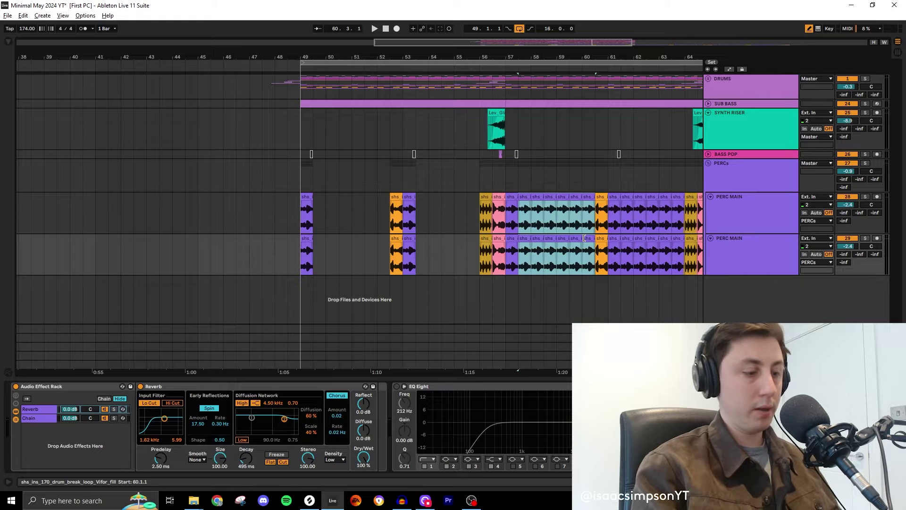
key(Delete)
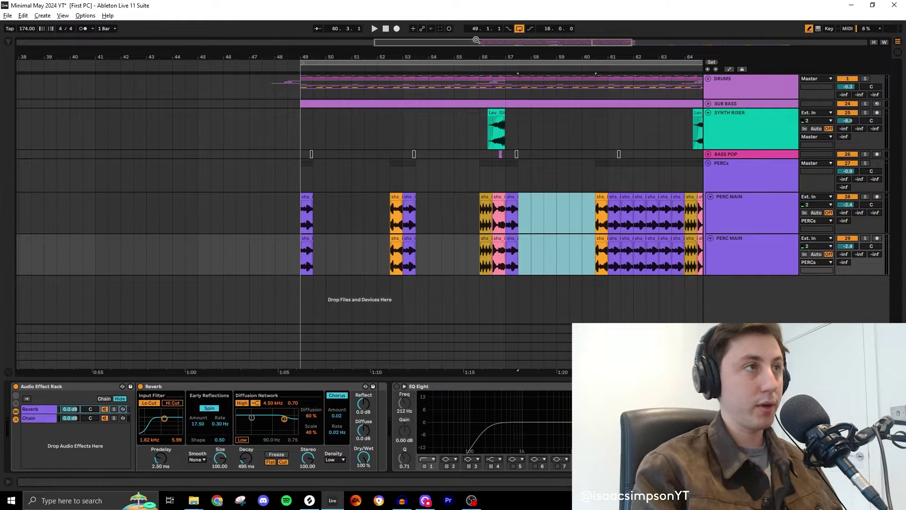
drag(476, 40, 520, 25)
Try moving the purple clips at bar 53 on both PERC MAIN tracks forward to 53.2, and undo the move
drag(444, 196, 486, 238)
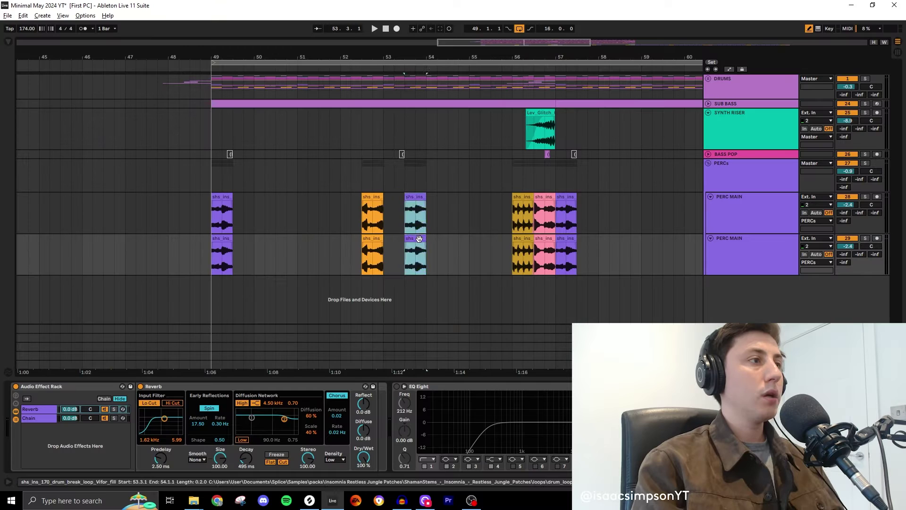
click(399, 236)
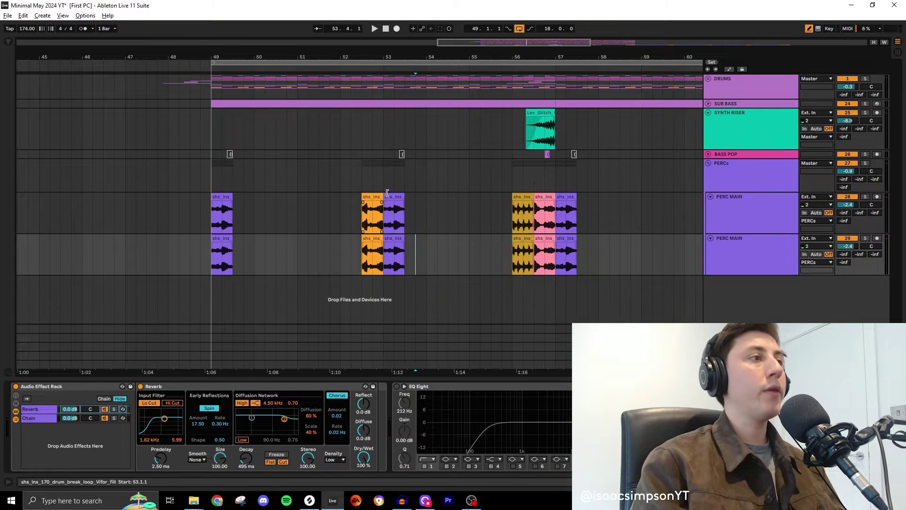
drag(388, 203, 397, 245)
scroll(438, 241, down, 3)
scroll(436, 241, up, 3)
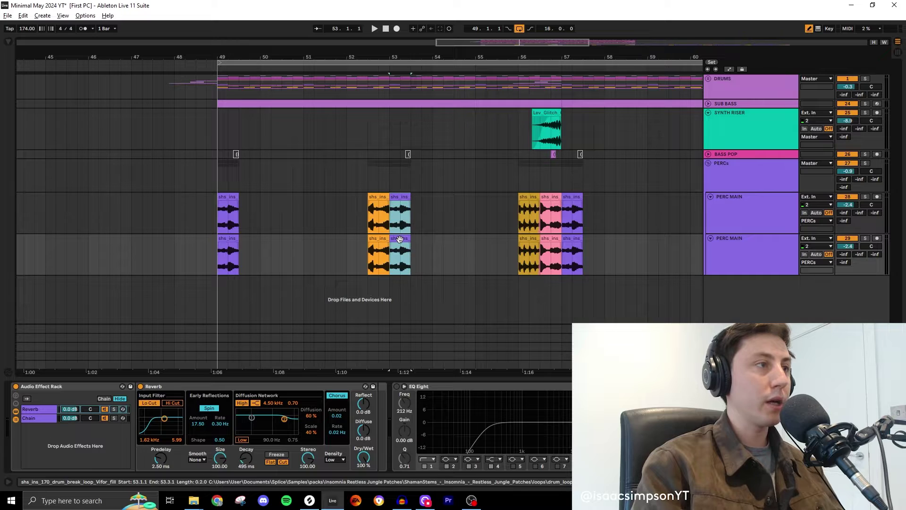
key(Right)
click(455, 255)
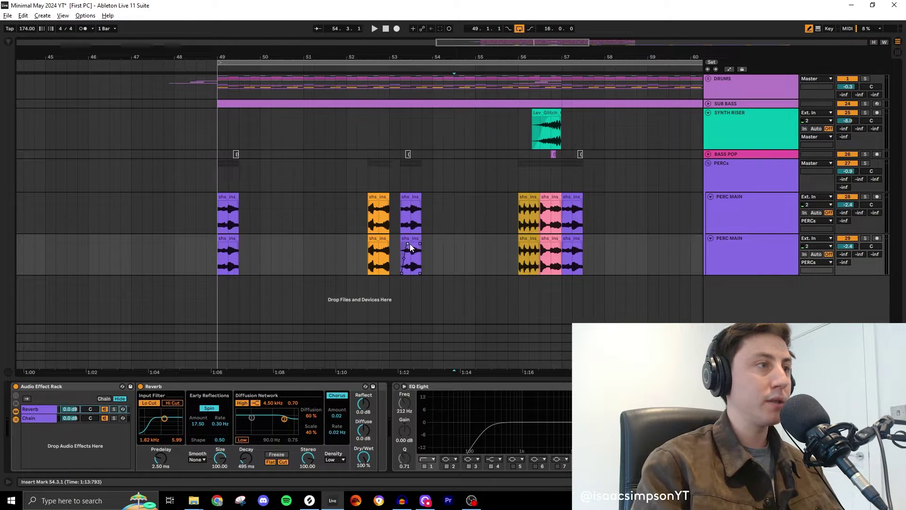
key(ctrl+z)
Add fade-ins and fade-outs to the purple clips at bar 53 on both PERC MAIN tracks, and play them back
scroll(421, 220, up, 3)
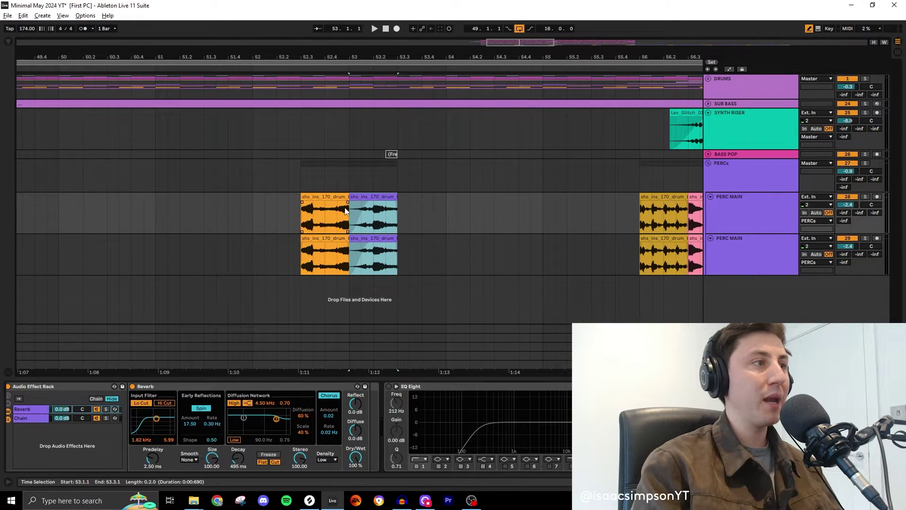
click(327, 197)
key(space)
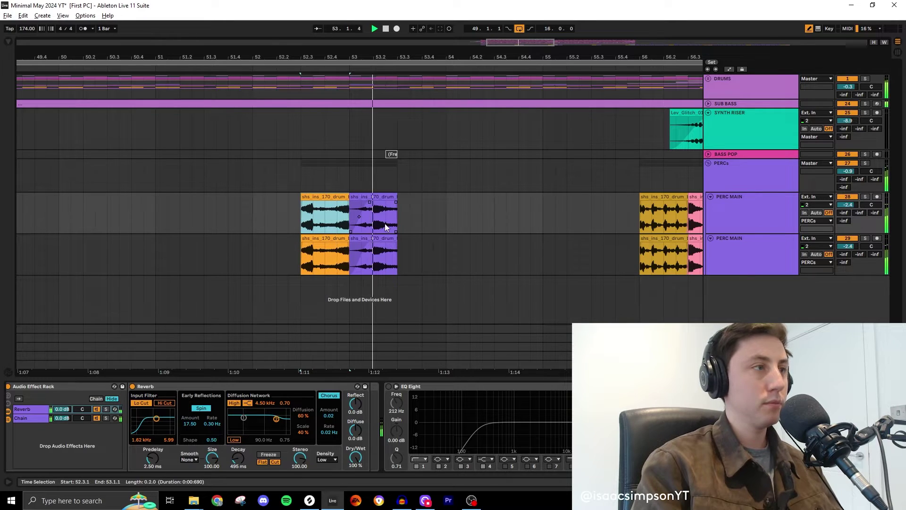
scroll(397, 232, down, 3)
scroll(395, 228, up, 5)
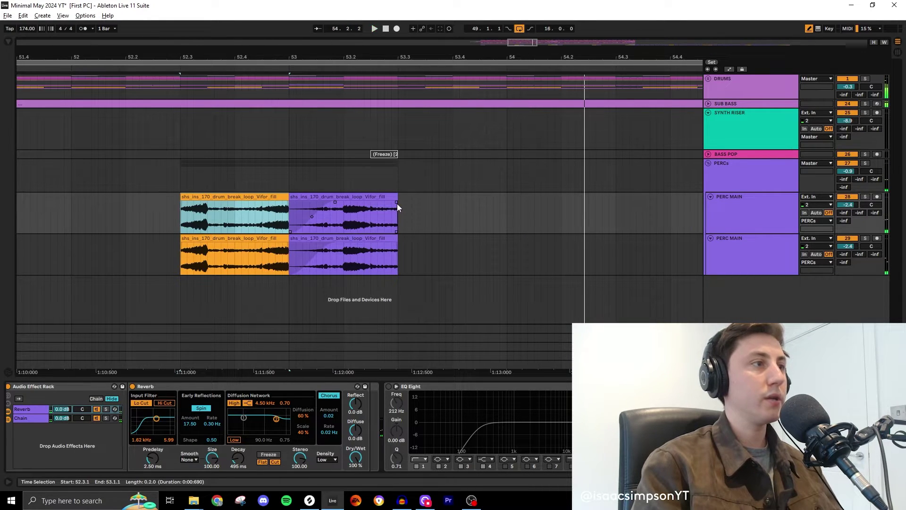
scroll(368, 244, down, 3)
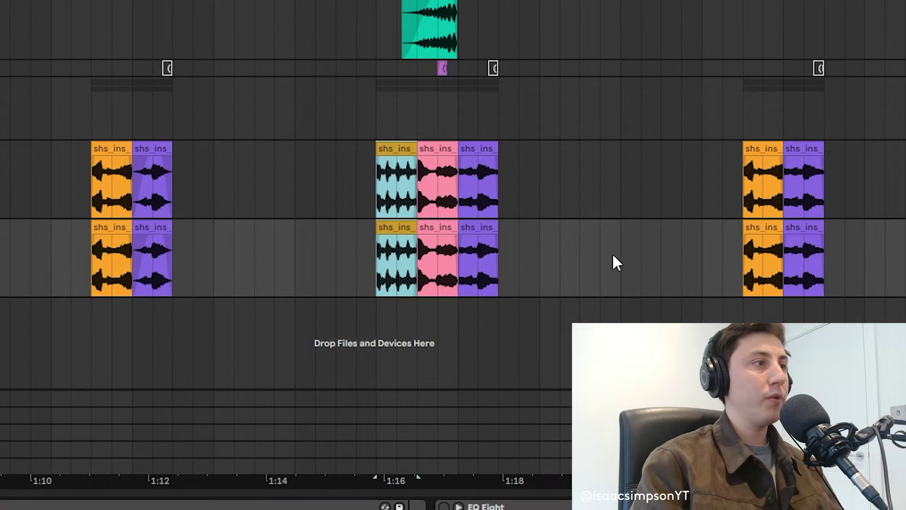
Delete the pink clips at 56.3 on both PERC MAIN tracks and play the section from 55.3
key(space)
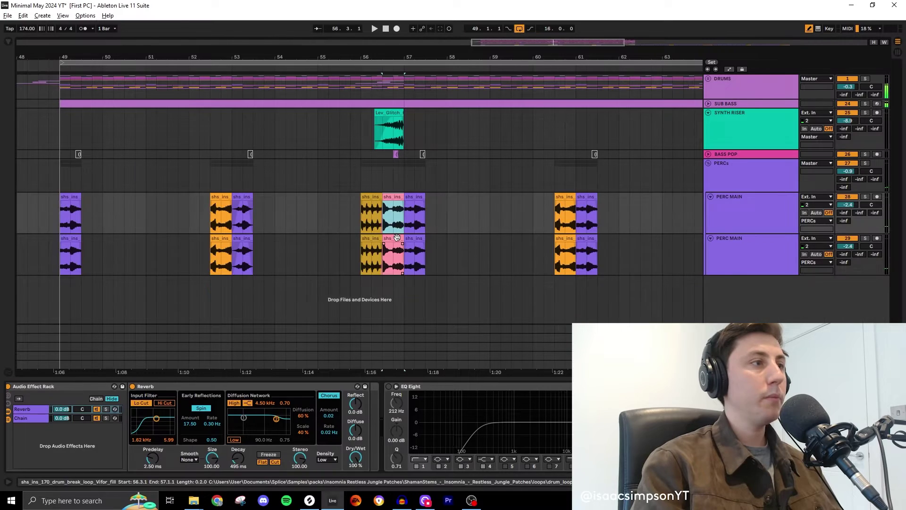
click(443, 226)
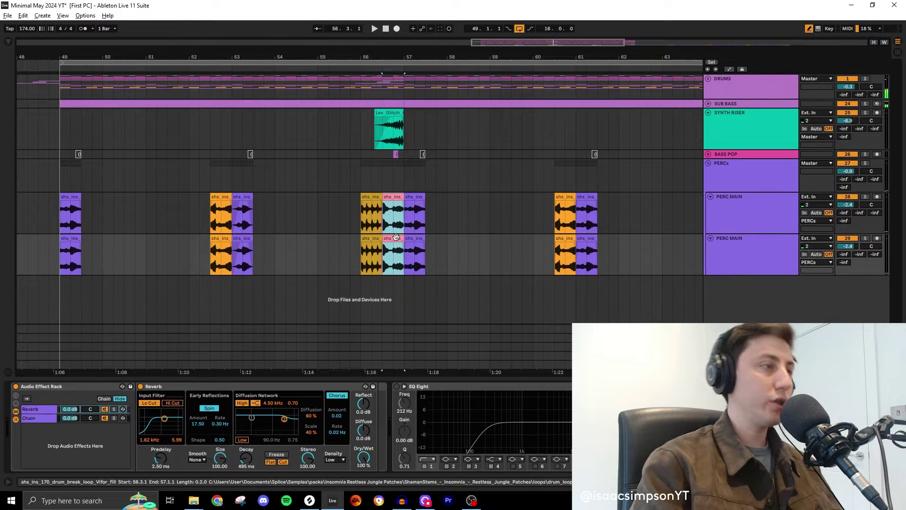
key(Delete)
click(342, 205)
key(space)
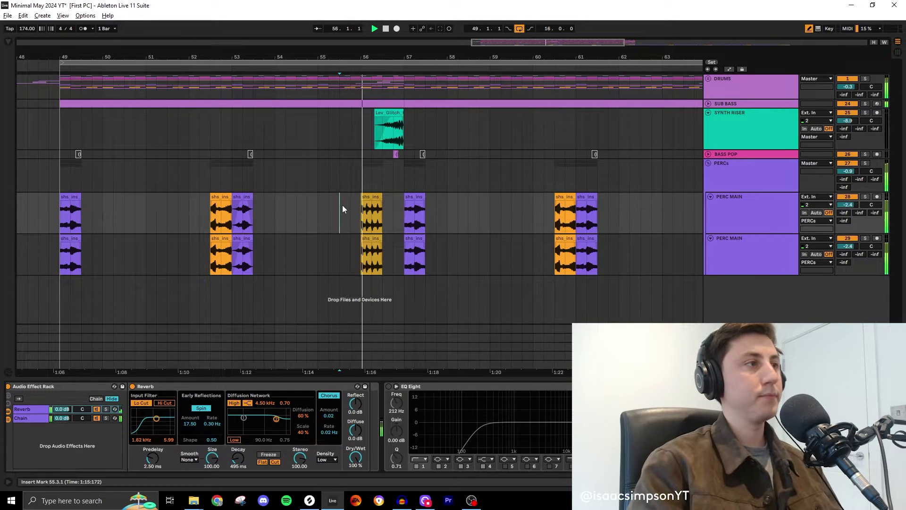
scroll(391, 218, down, 3)
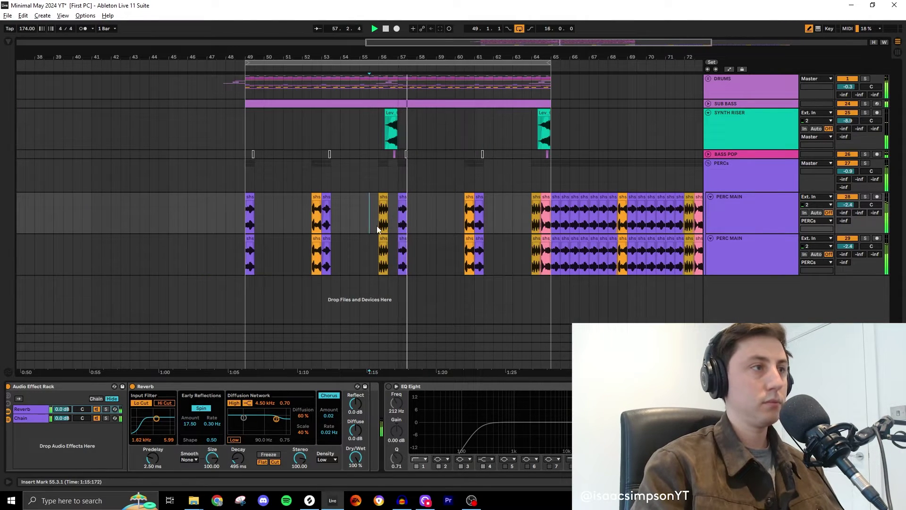
Add fade-ins to the dark yellow clips at bar 56 on both PERC MAIN tracks and play them back
scroll(377, 227, up, 8)
key(space)
drag(383, 204, 453, 205)
drag(384, 245, 425, 245)
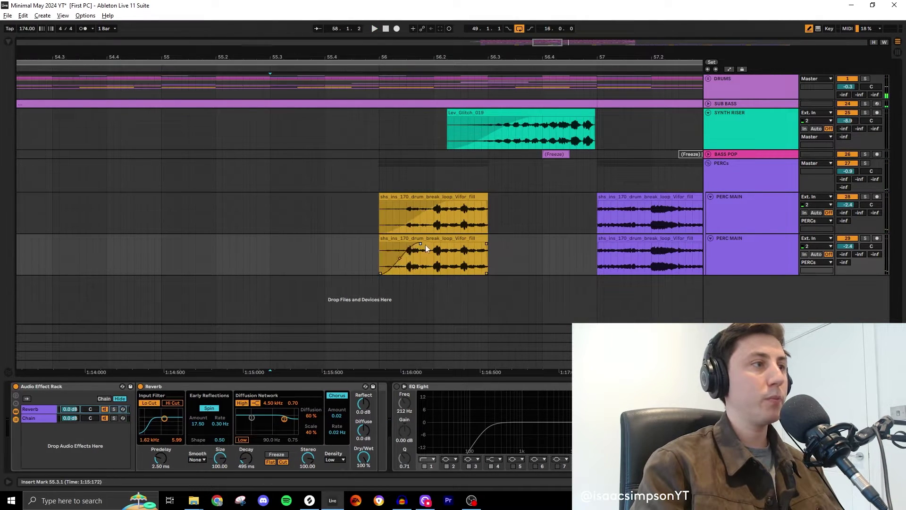
scroll(373, 206, down, 6)
click(384, 208)
key(space)
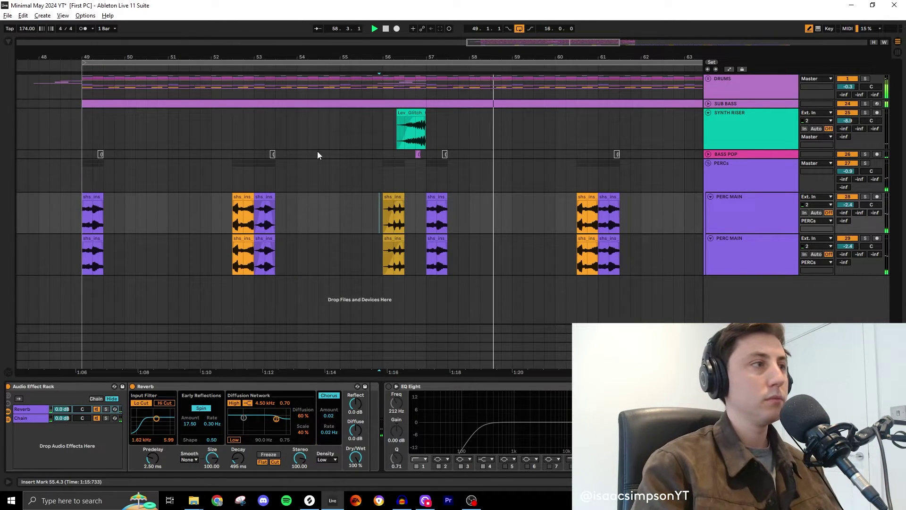
Copy the faded purple clips from bar 53 onto bar 61 on both PERC MAIN tracks
click(265, 197)
shift+click(264, 237)
drag(264, 237, 611, 232)
scroll(534, 258, down, 3)
scroll(579, 243, up, 3)
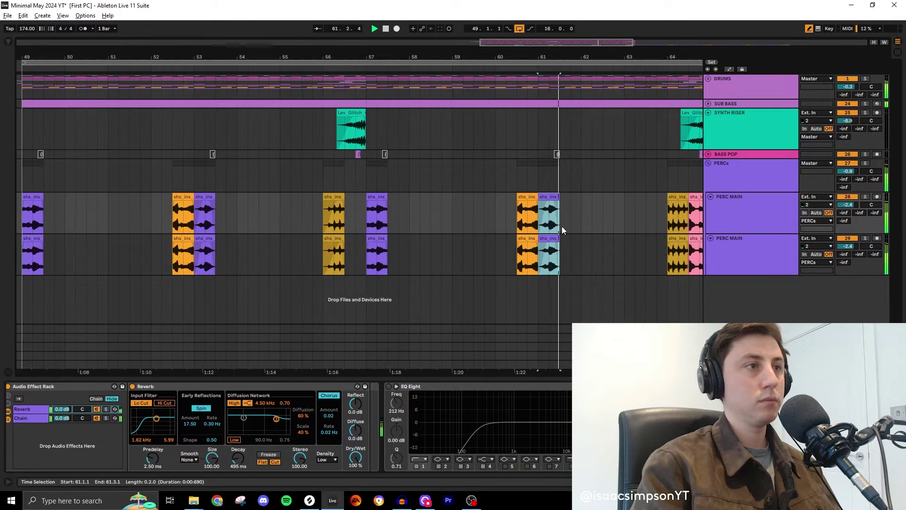
Extend the purple clips at bar 61 to bar 62 on both PERC MAIN tracks, and cut out the part from 61.3 to 61.4
click(570, 207)
key(space)
drag(571, 208, 582, 253)
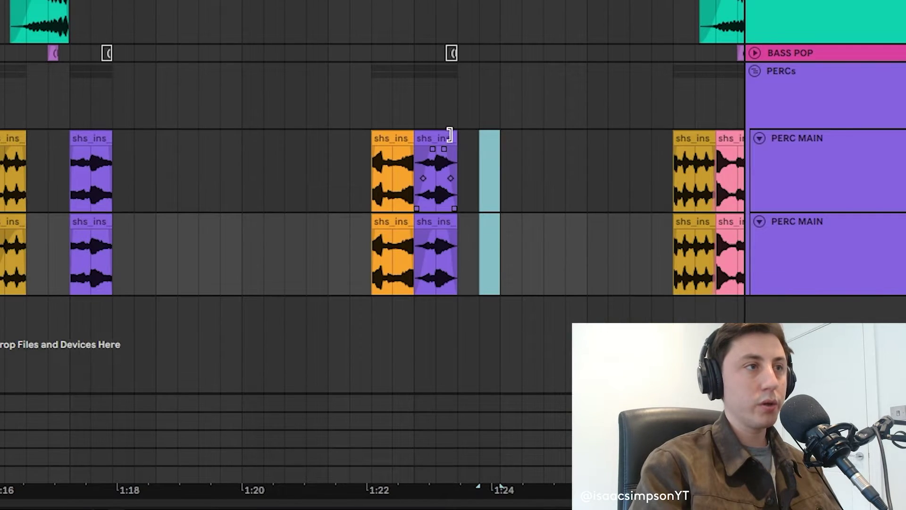
drag(455, 137, 500, 137)
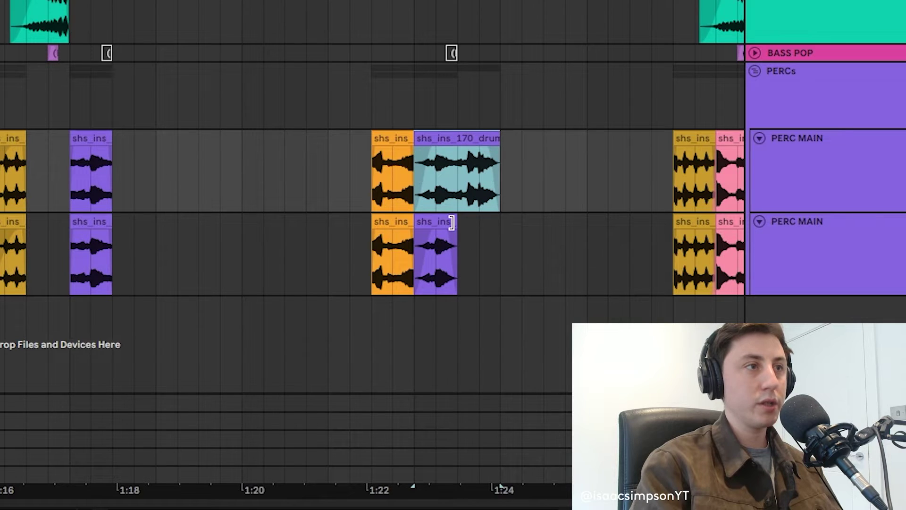
drag(452, 223, 509, 230)
drag(459, 248, 474, 175)
key(Delete)
Fade out the purple clips ending at 61.3 on both PERC MAIN tracks and play the percussion back
scroll(479, 160, up, 5)
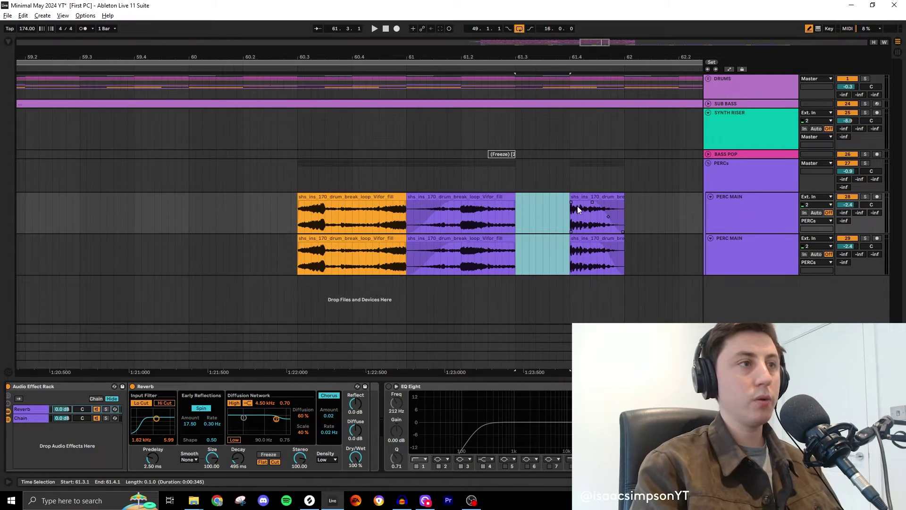
drag(512, 204, 482, 212)
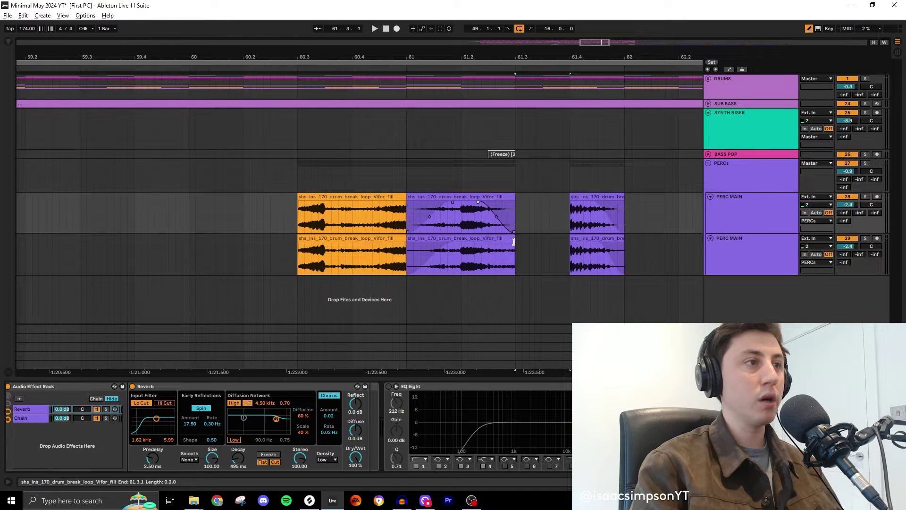
click(577, 207)
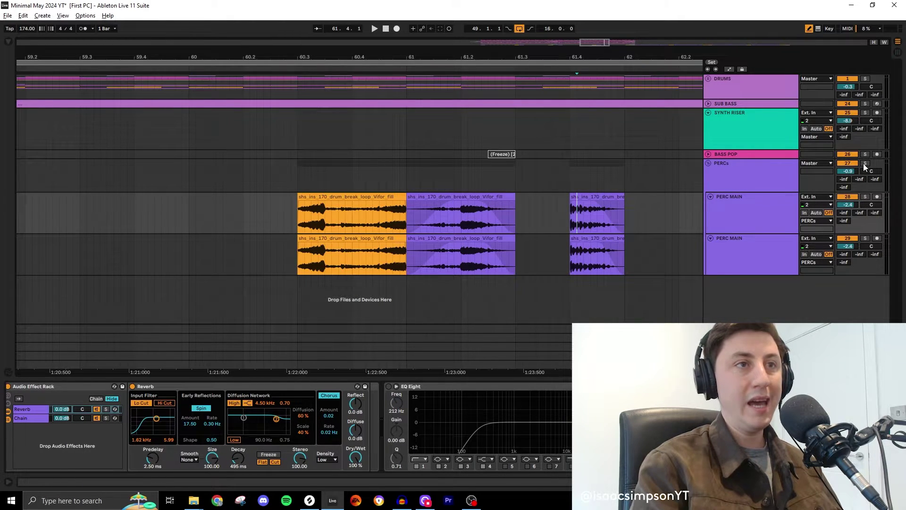
key(space)
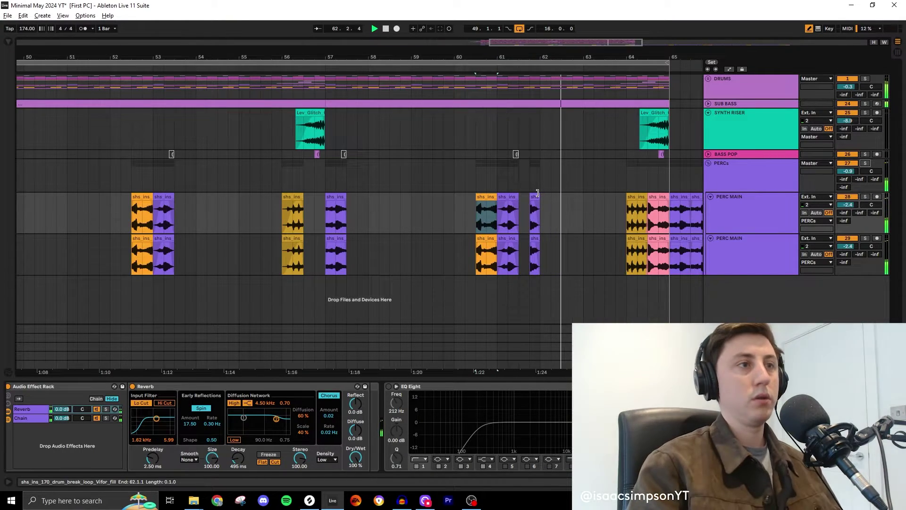
key(space)
Lower the clip gain of the short purple clips at 61.4 on both PERC MAIN tracks to -11.8 dB
click(534, 196)
shift+click(534, 238)
double_click(534, 238)
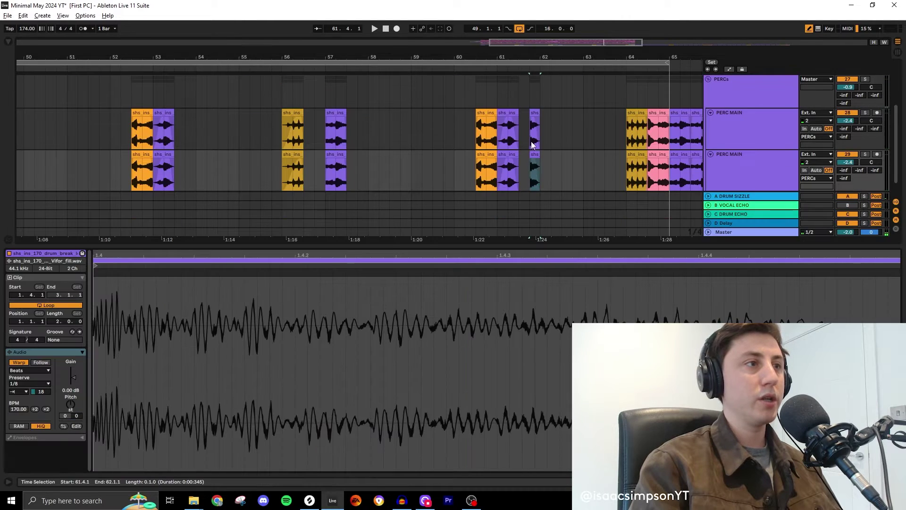
shift+click(534, 113)
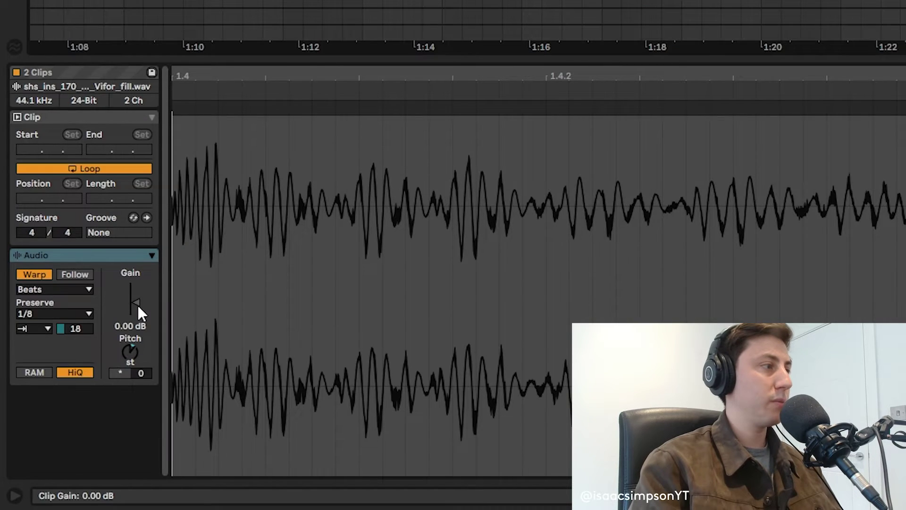
drag(74, 378, 75, 388)
drag(134, 306, 134, 311)
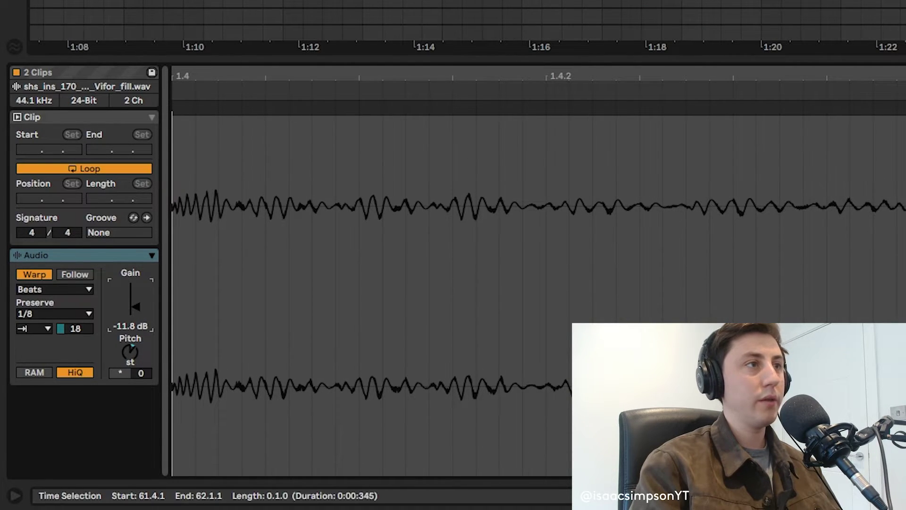
click(509, 112)
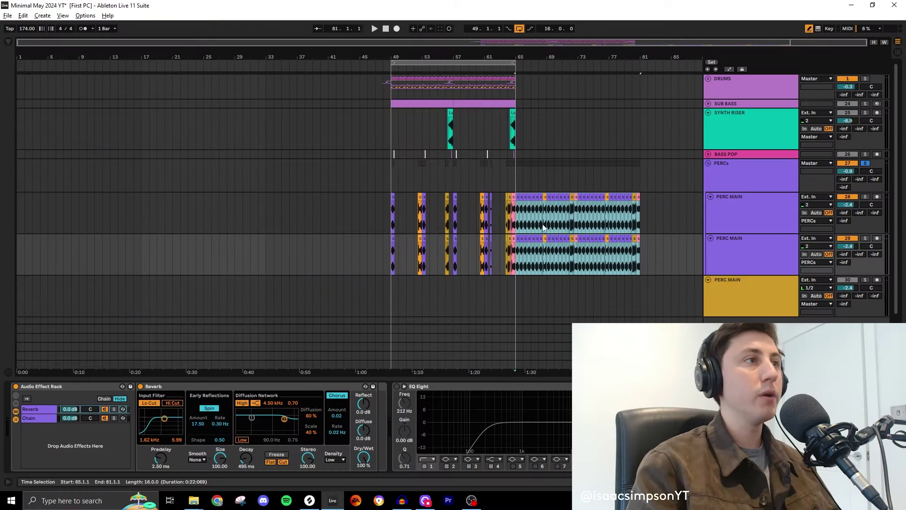
Duplicate the percussion clips of bars 65 to 81 onto bar 81 on both PERC MAIN tracks, and delete the originals
click(525, 198)
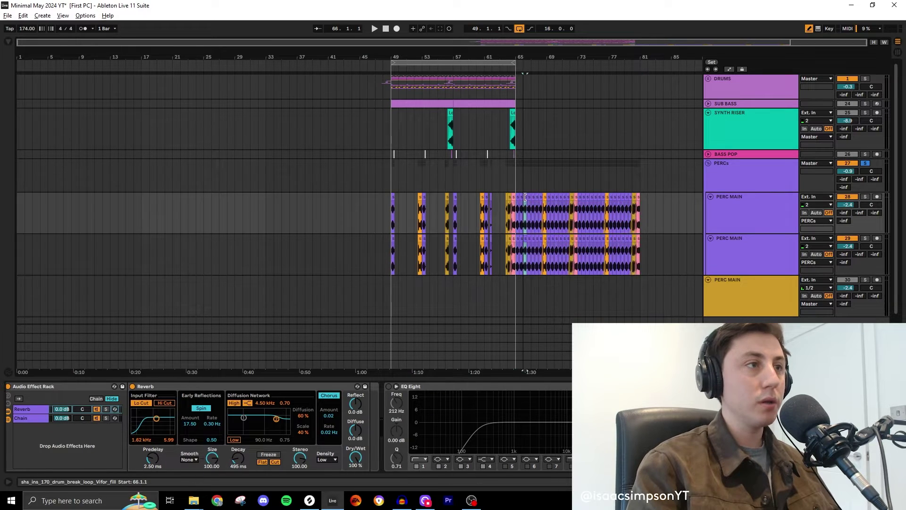
click(640, 240)
key(ctrl+d)
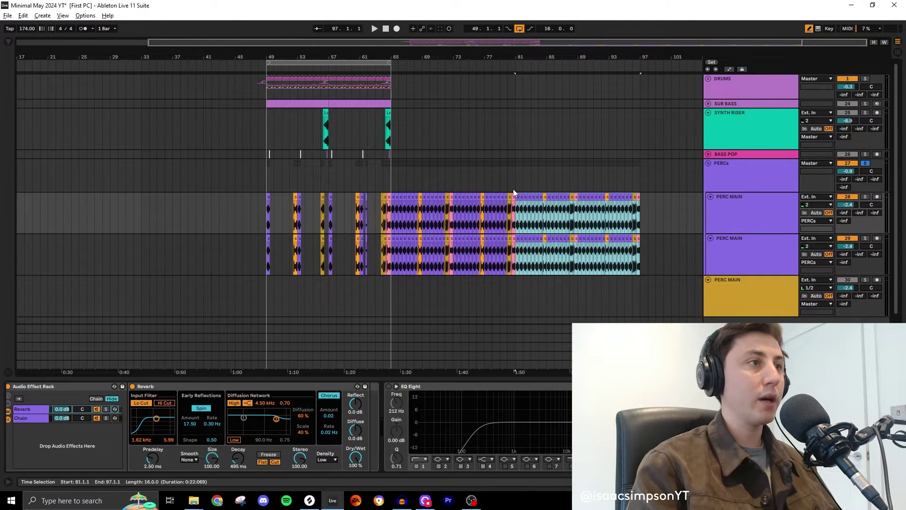
drag(514, 193, 391, 255)
key(Delete)
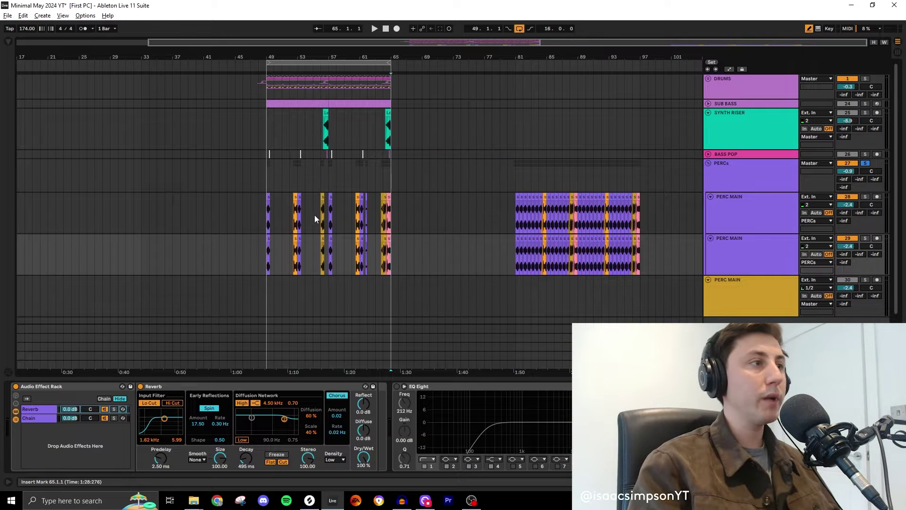
Duplicate bars 49 to 65 of all tracks from DRUMS to PERC MAIN onto bar 65, and extend the loop to 32 bars
click(267, 81)
key(ctrl+d)
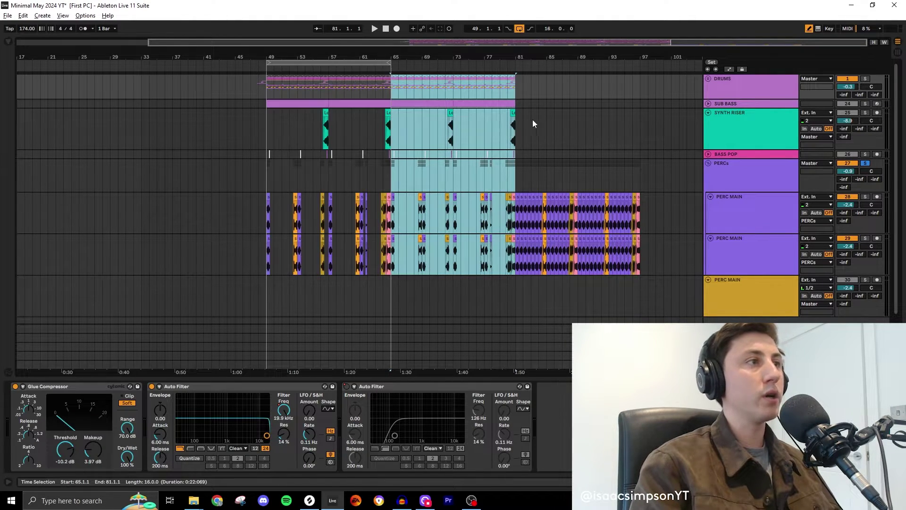
click(539, 143)
drag(388, 62, 518, 65)
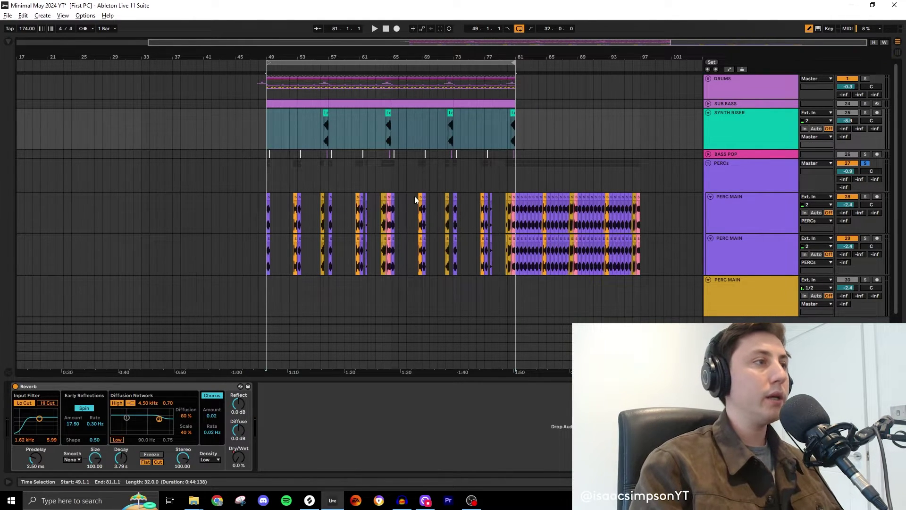
Duplicate the PERCs group and delete all clips on the PERC MAIN tracks of the copy
scroll(406, 196, up, 3)
click(376, 197)
shift+click(648, 239)
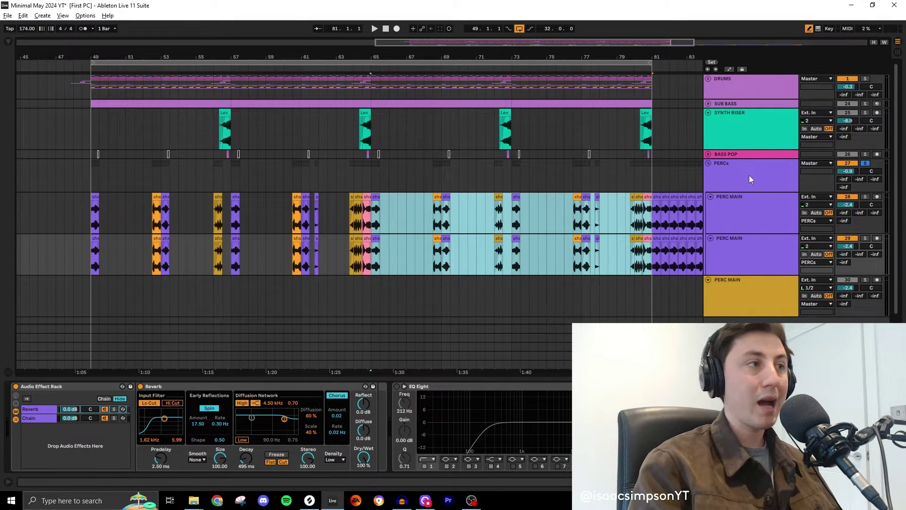
click(736, 172)
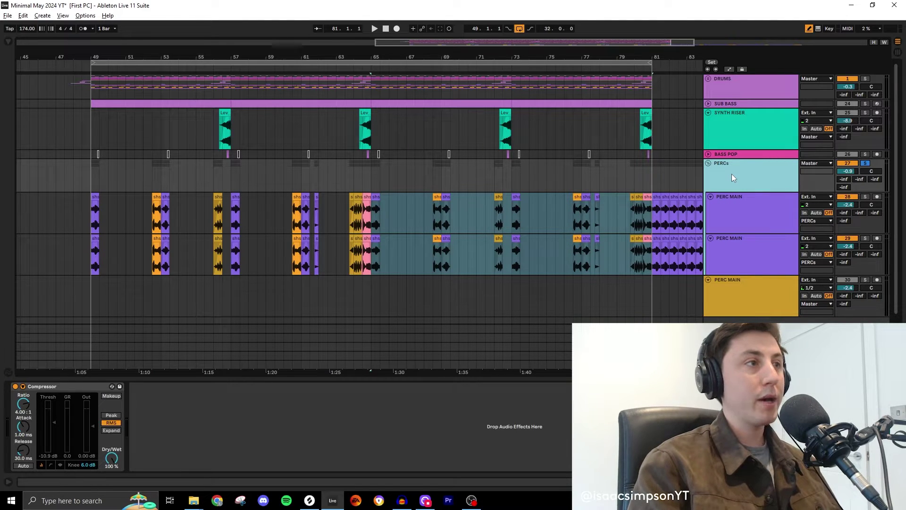
key(ctrl+d)
drag(663, 257, 306, 285)
key(Delete)
scroll(452, 159, up, 5)
scroll(452, 159, down, 3)
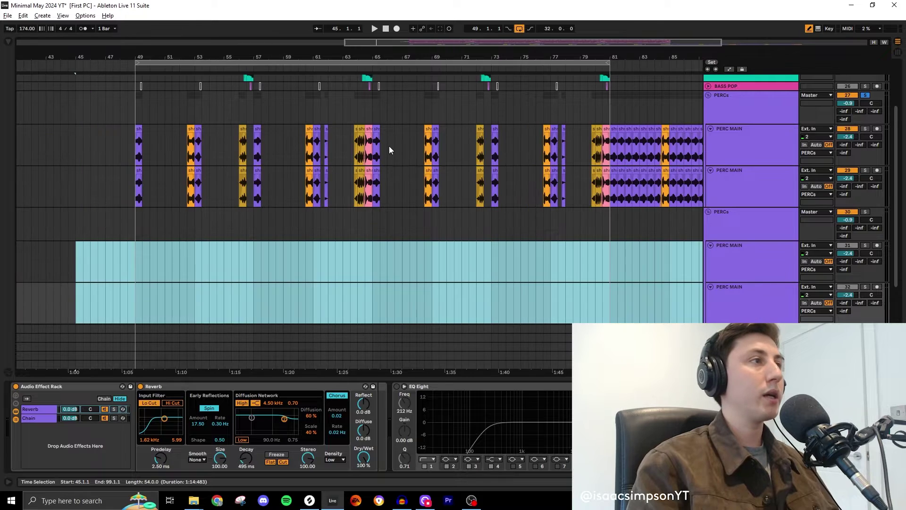
Move the clips of bars 65 to 81 into the duplicated group, and name the groups PERC GROUP FIRST DROP and PERC GROUP FX
drag(375, 147, 609, 245)
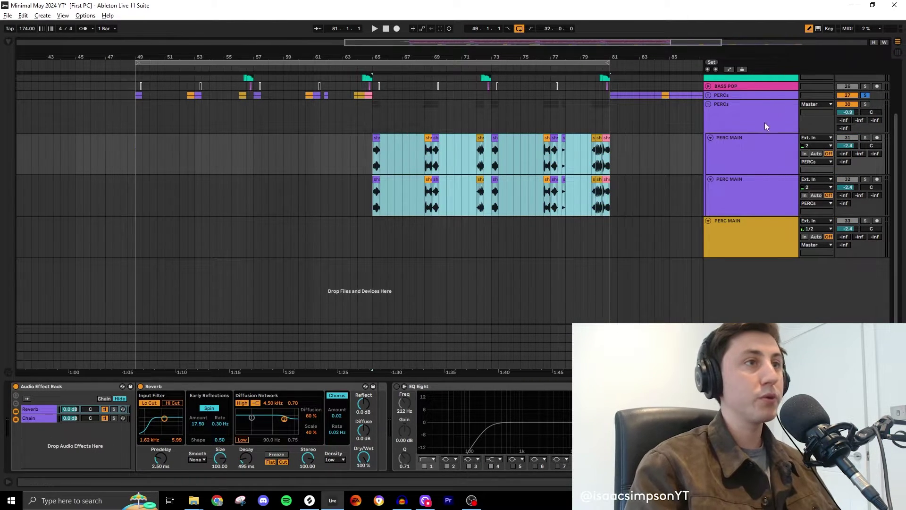
click(748, 194)
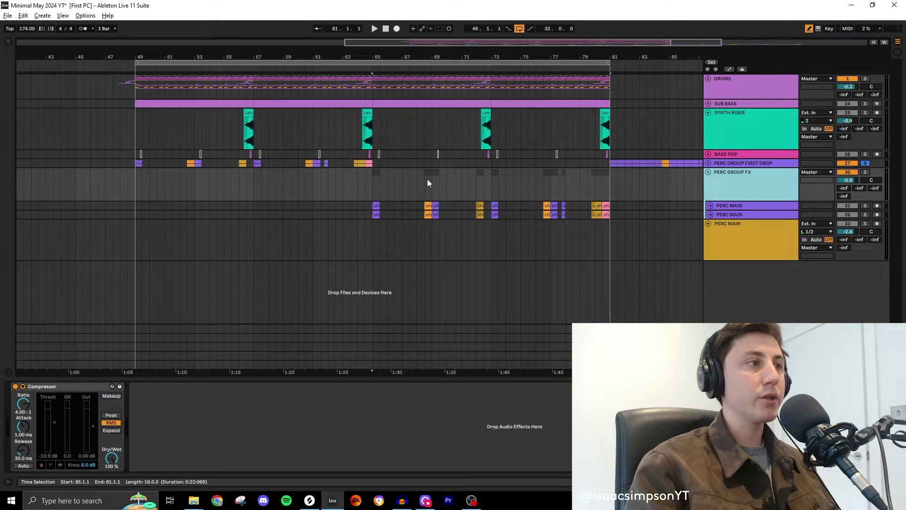
click(367, 185)
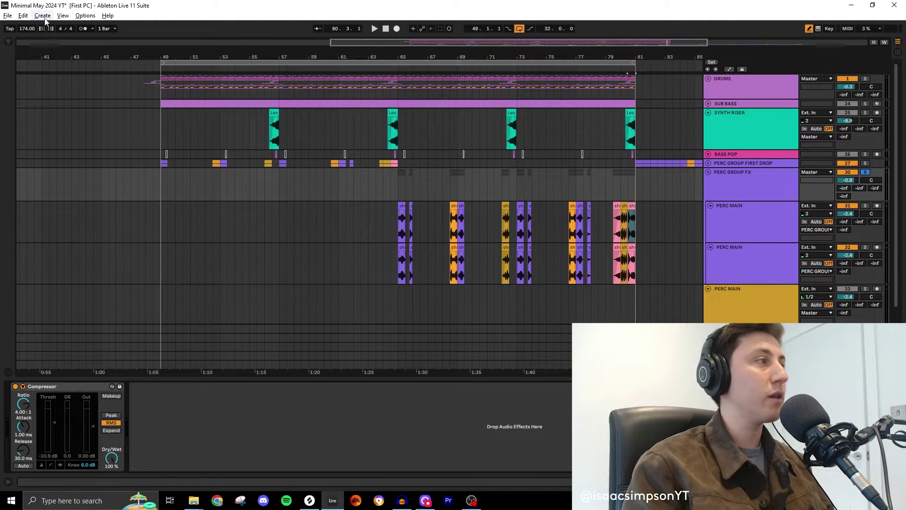
Add a Ping Pong Delay to PERC GROUP FX in Time mode with 6.28 ms left, 24.1 ms right, a 3.03 kHz filter and width 6.54
click(5, 42)
drag(551, 194, 693, 171)
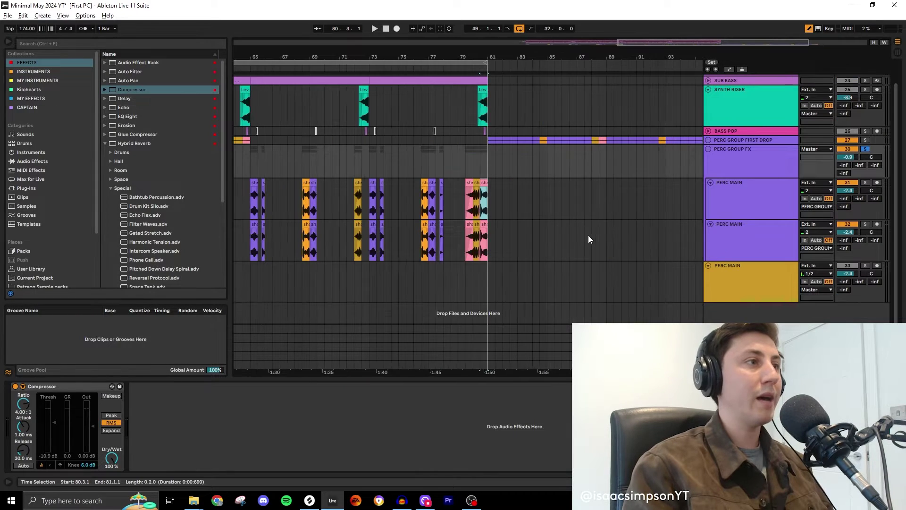
scroll(427, 230, up, 3)
click(739, 172)
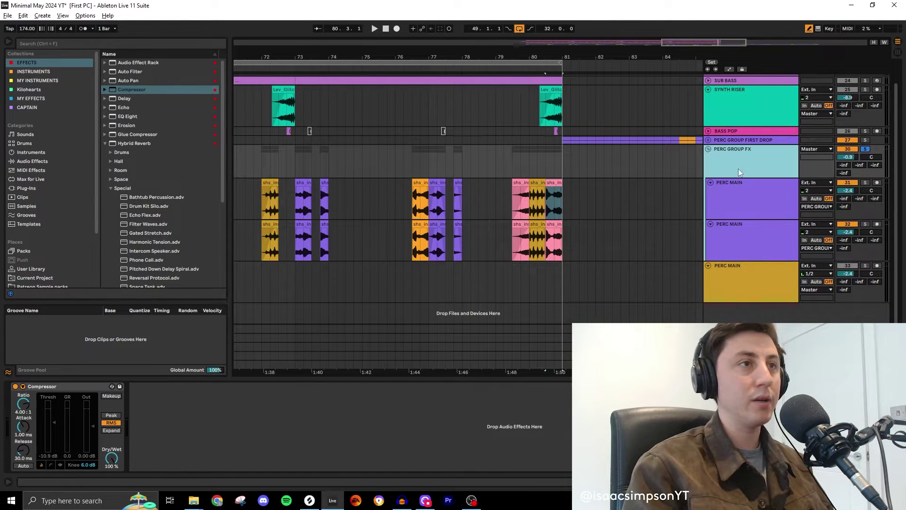
drag(124, 98, 223, 420)
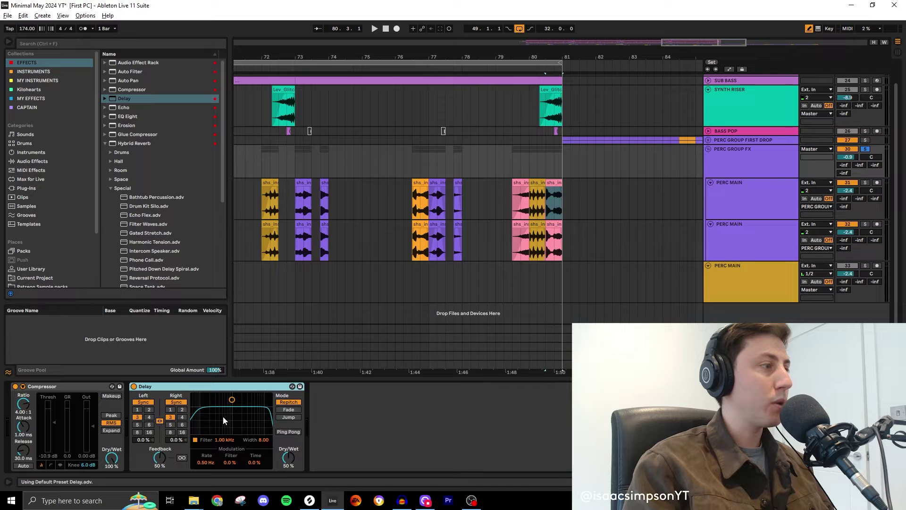
click(143, 403)
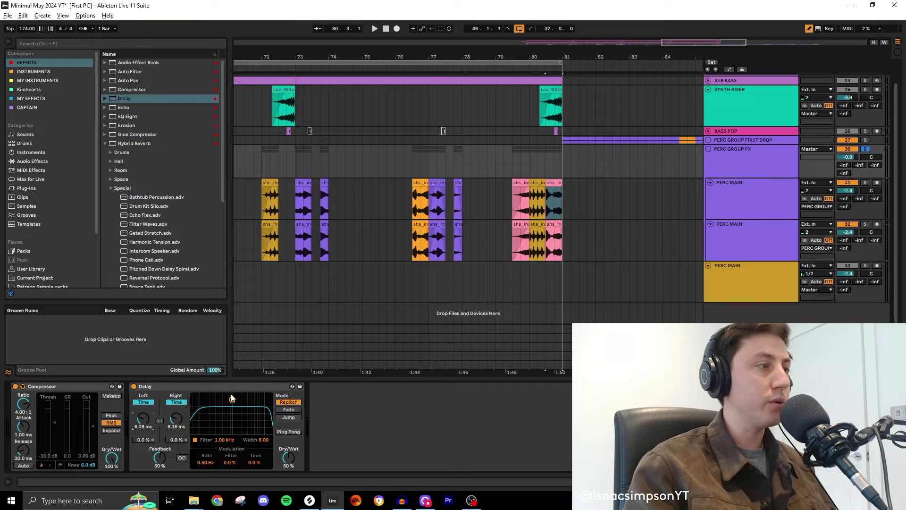
key(space)
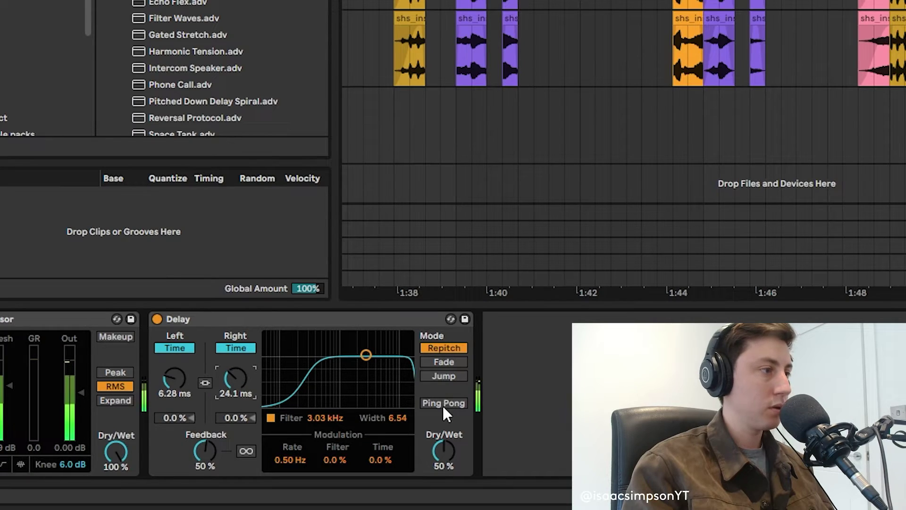
Automate the Delay's Dry/Wet on PERC GROUP FX to jump from 0% to 50% at 80.3 and return to 0% at bar 81
right_click(441, 437)
click(460, 384)
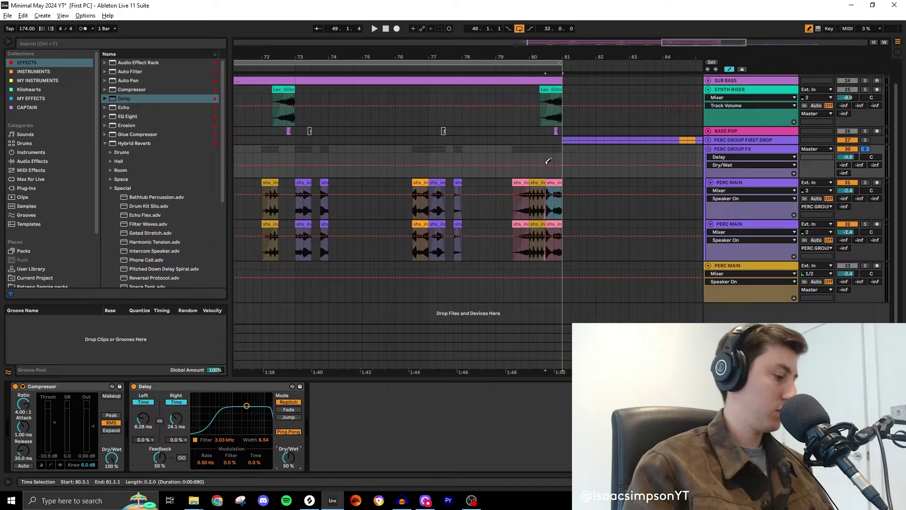
key(b)
click(546, 164)
drag(537, 165, 546, 176)
click(562, 165)
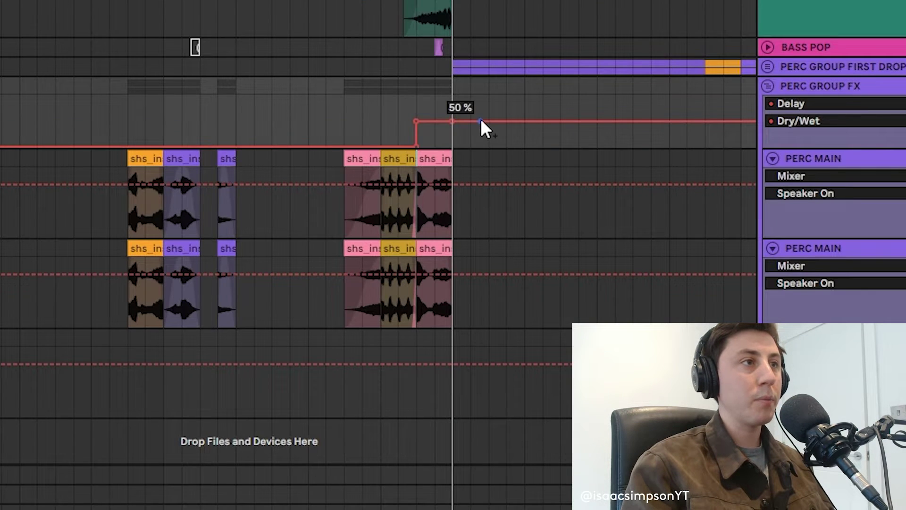
drag(480, 122, 453, 146)
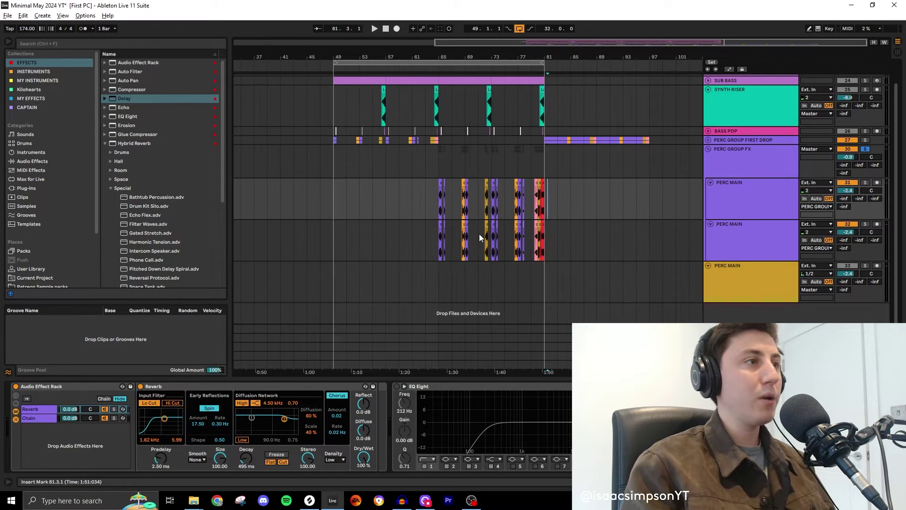
Fold the two PERC MAIN tracks in PERC GROUP FX, and select bars 49 to 65 across the group
ctrl+scroll(479, 234, up, 3)
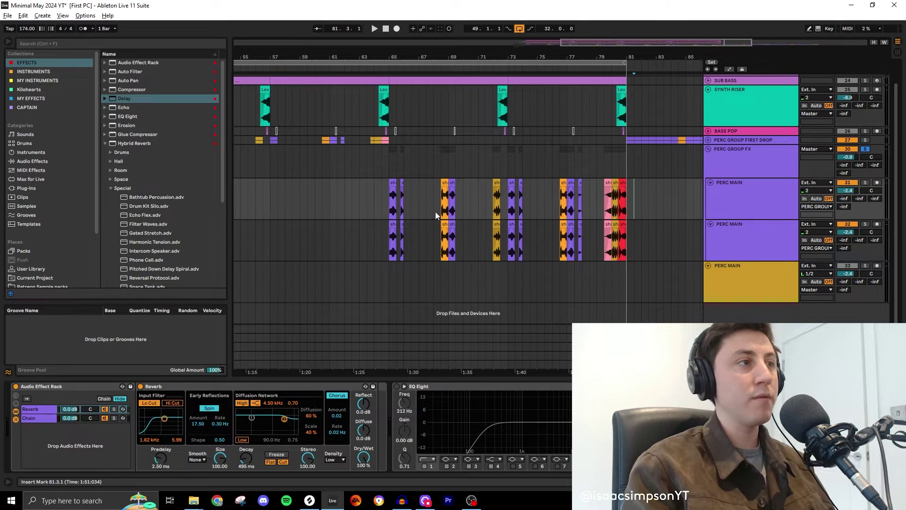
ctrl+scroll(558, 208, up, 3)
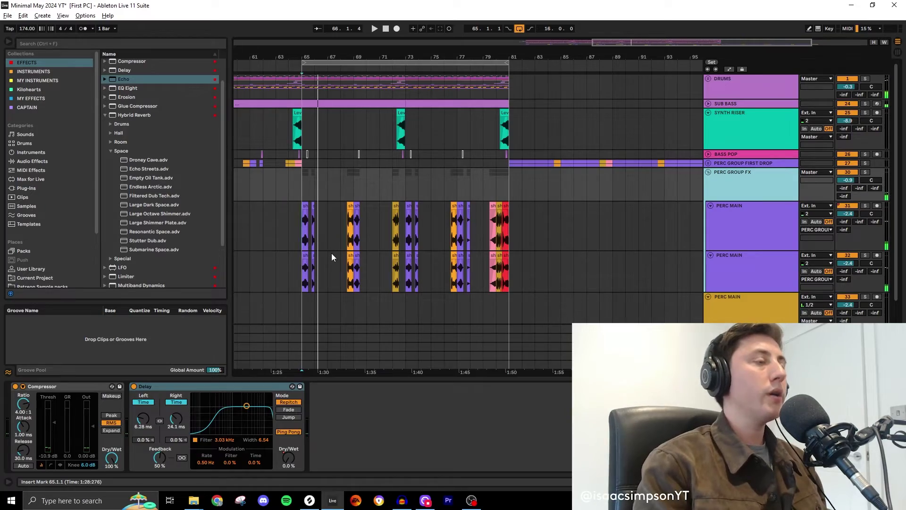
click(302, 262)
key(minus)
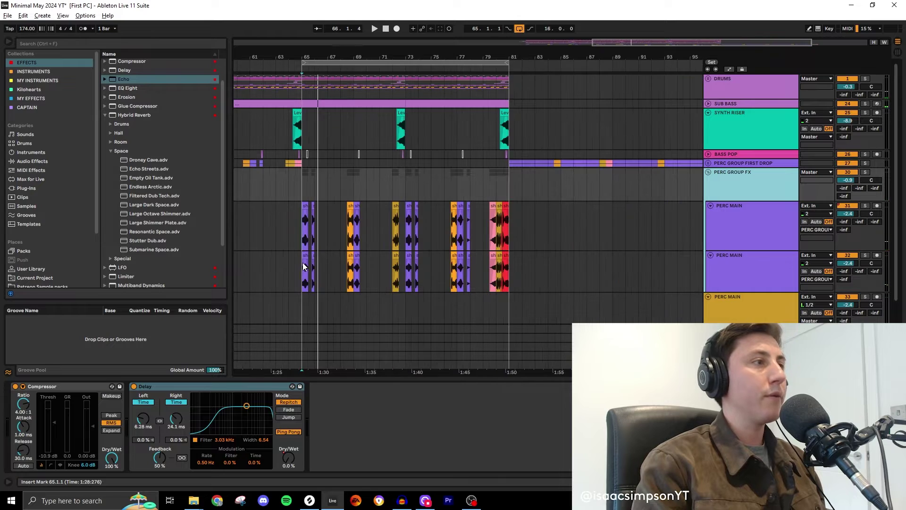
click(710, 208)
click(712, 213)
key(minus)
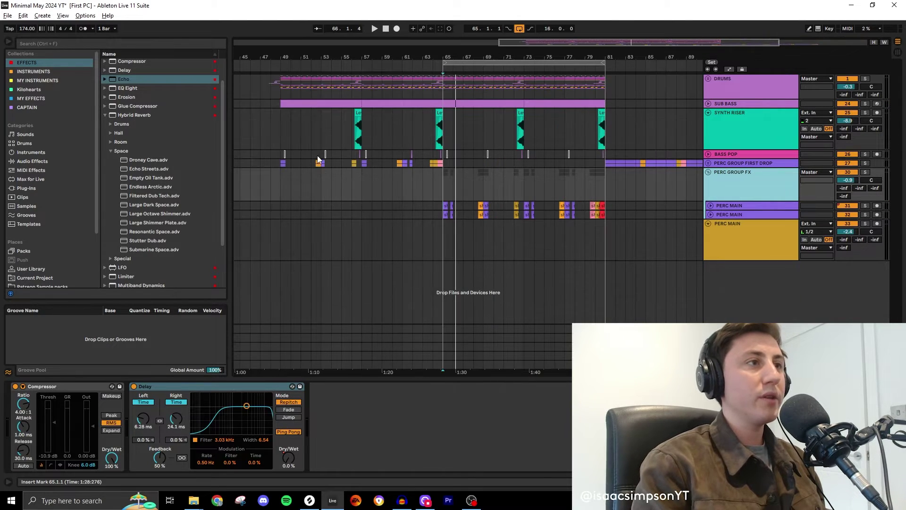
click(446, 192)
drag(446, 191, 280, 193)
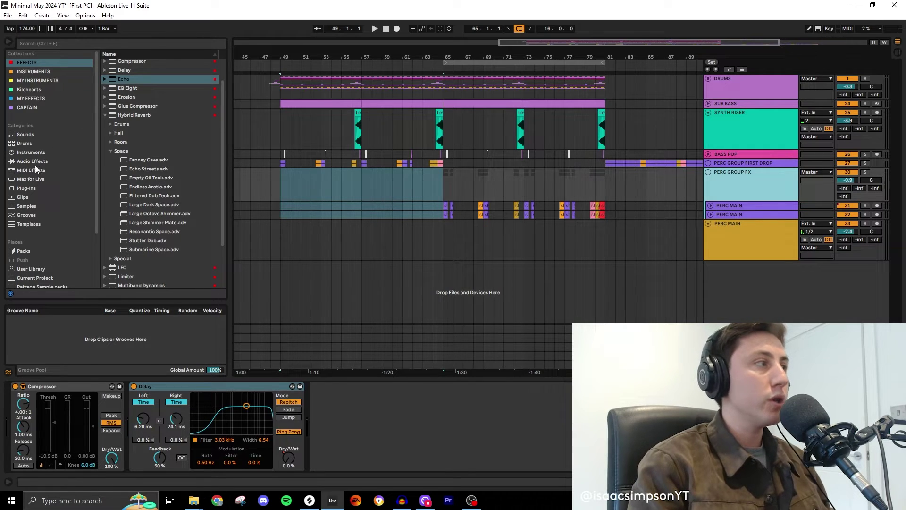
Look through the installed packs in the Packs library and the list of available packs to install
click(51, 253)
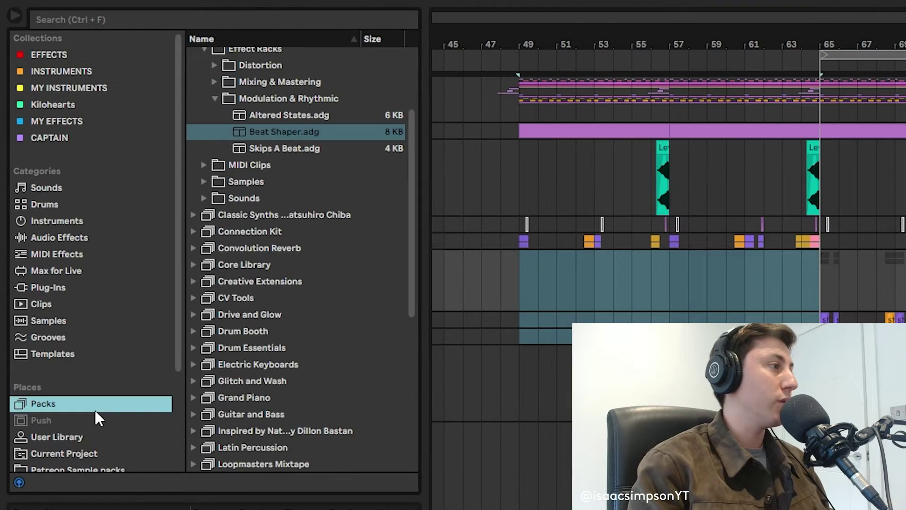
scroll(205, 109, up, 3)
click(194, 121)
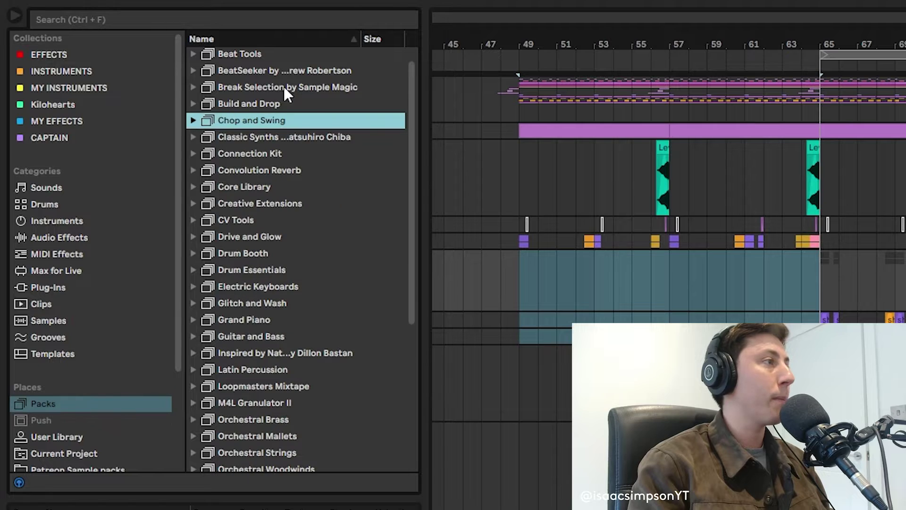
scroll(284, 86, up, 1)
scroll(254, 361, down, 3)
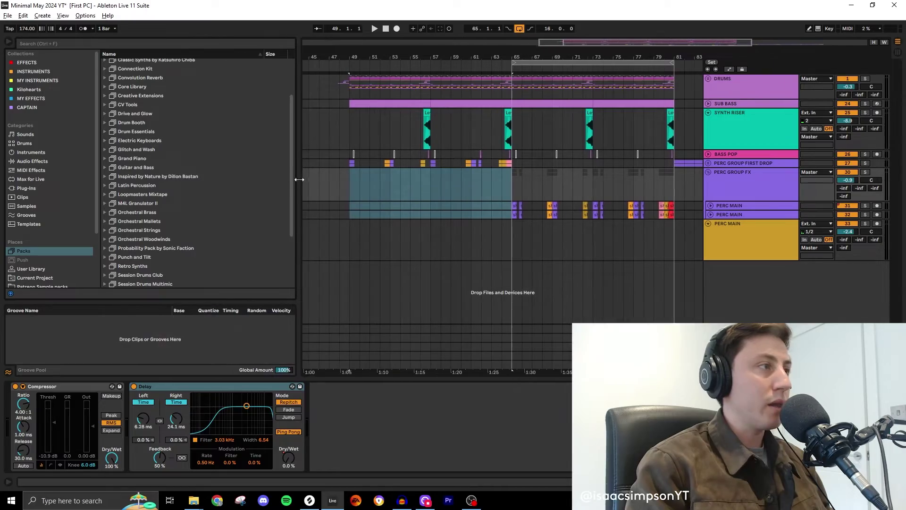
scroll(222, 175, down, 5)
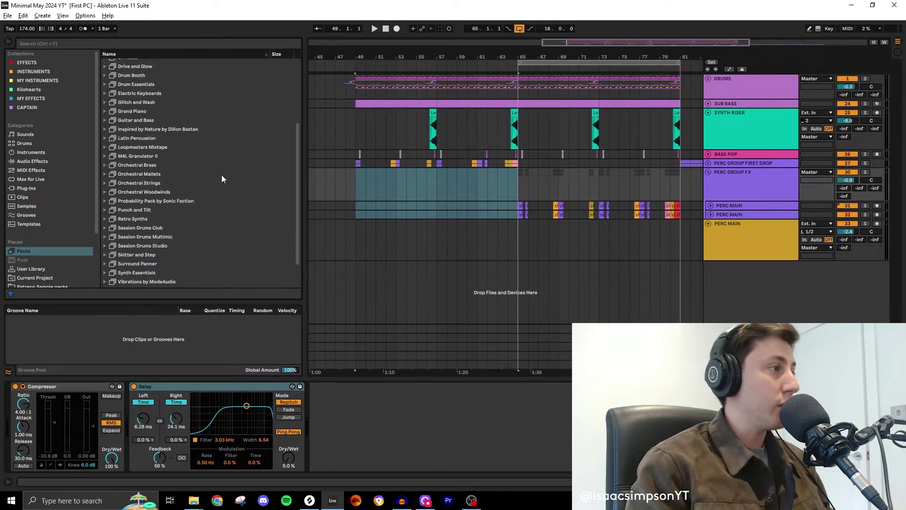
click(105, 273)
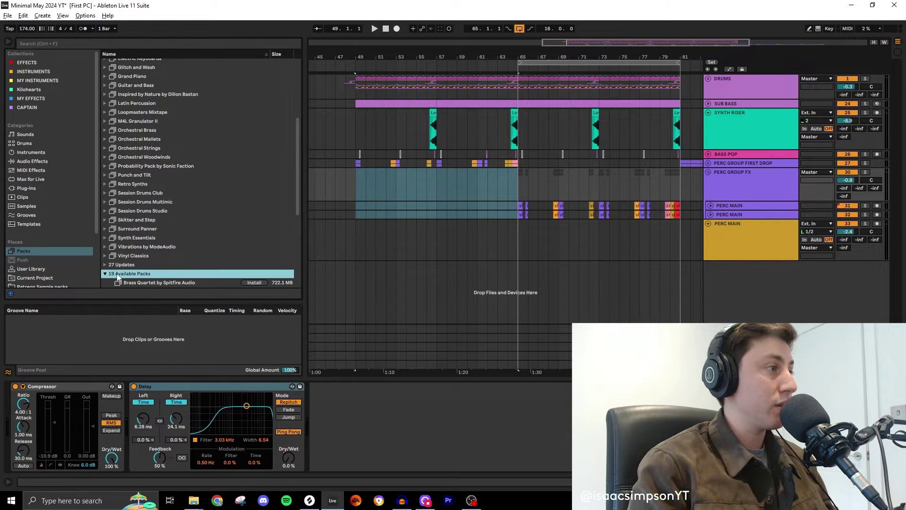
scroll(198, 265, down, 5)
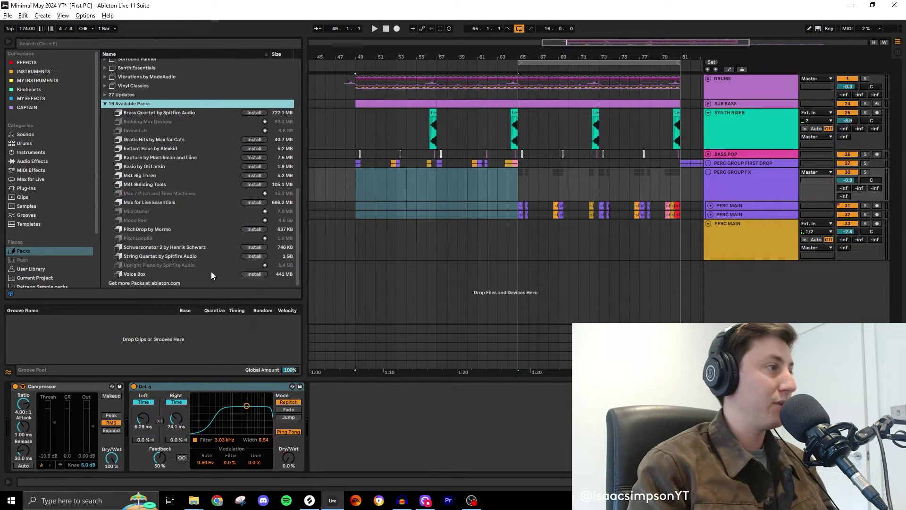
scroll(203, 268, up, 3)
click(105, 168)
scroll(122, 224, up, 3)
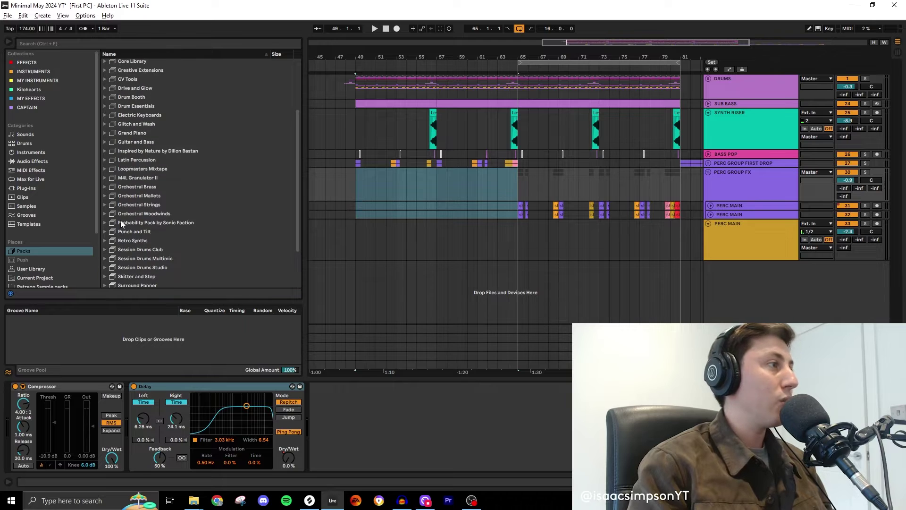
Browse the installed packs and add the Altered States rack from Chop and Swing's Modulation & Rhythmic effects to PERC GROUP FX
click(105, 187)
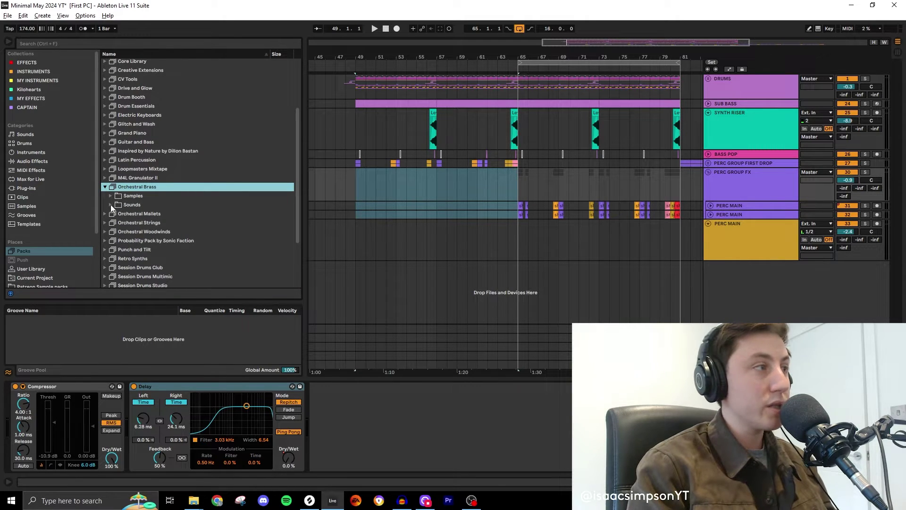
click(111, 206)
click(110, 205)
scroll(136, 196, up, 3)
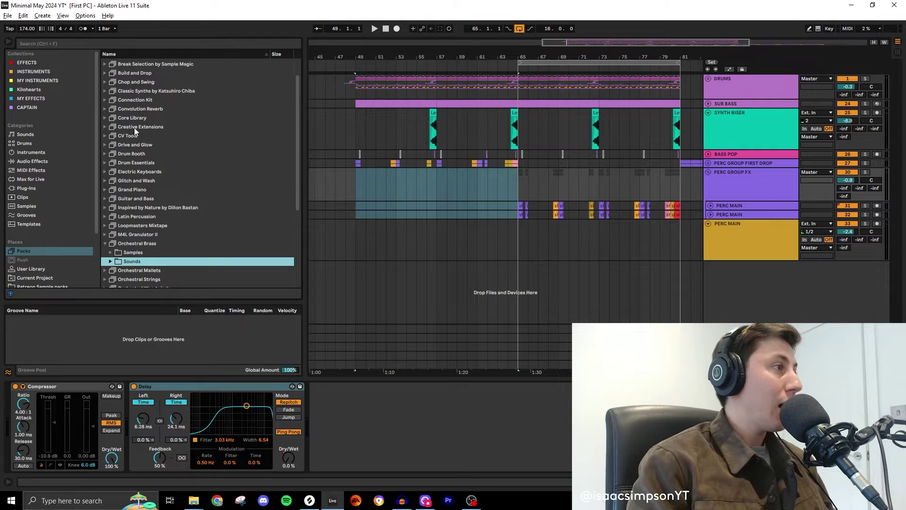
scroll(134, 127, up, 1)
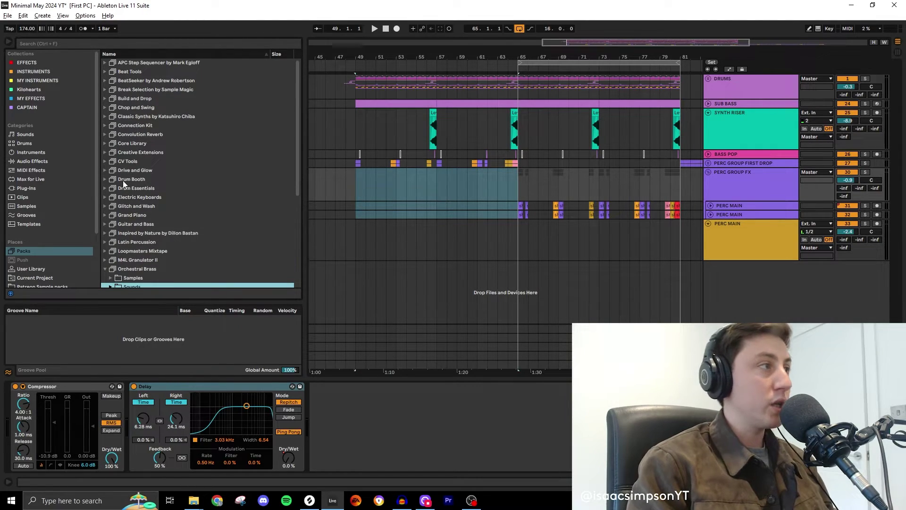
click(105, 126)
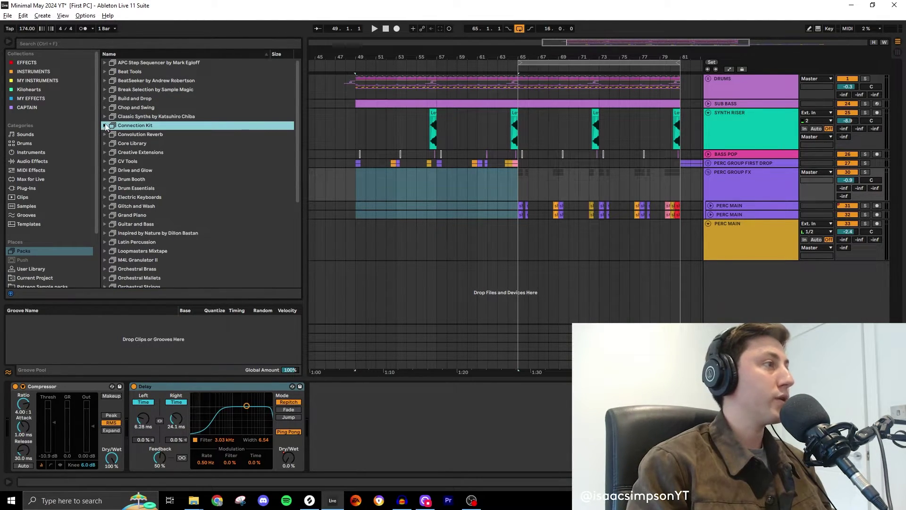
click(106, 108)
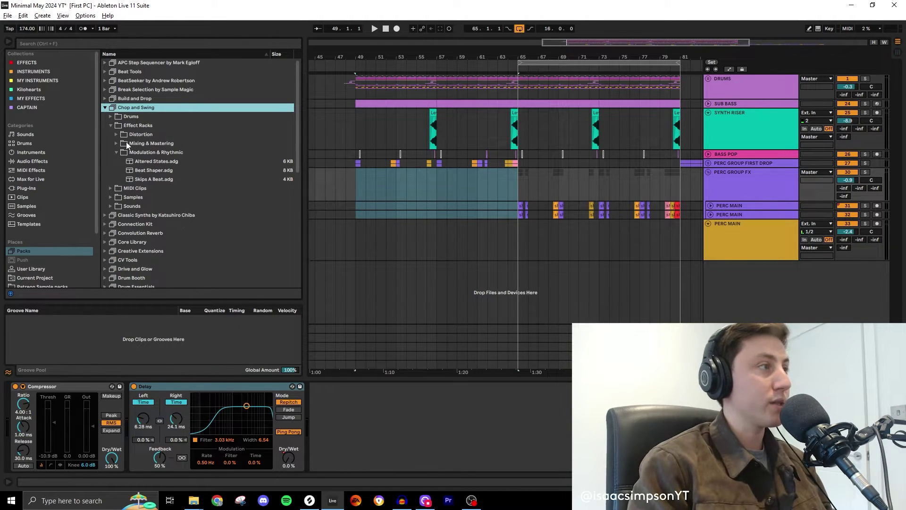
drag(143, 162, 458, 257)
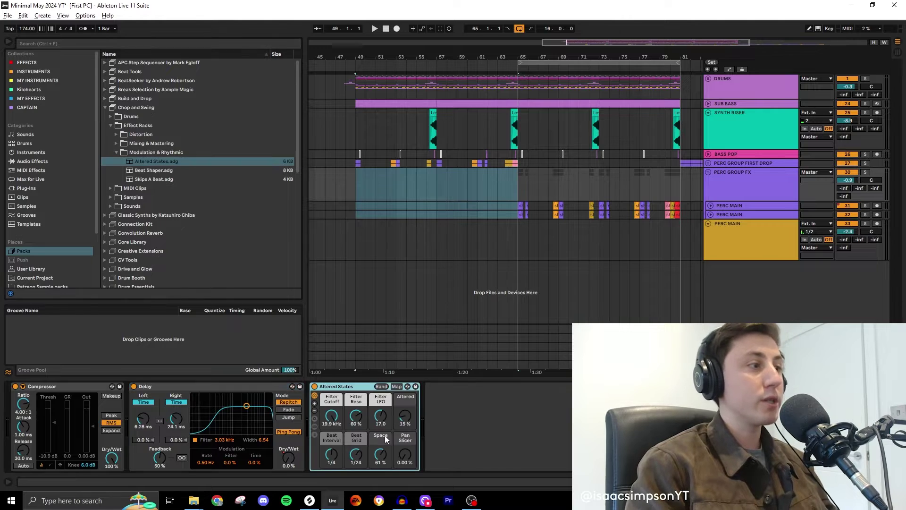
With PERC GROUP FX soloed, set Altered States to 1 Bar, 1/6 grid, Reso 11%, Space 77%, Altered 17% and Pan Slicer 33.1%, then bypass it
click(729, 180)
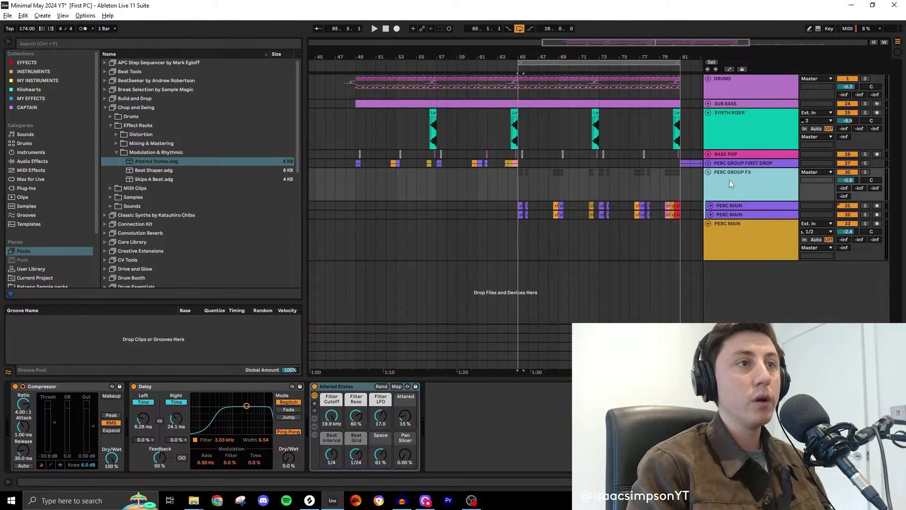
click(864, 172)
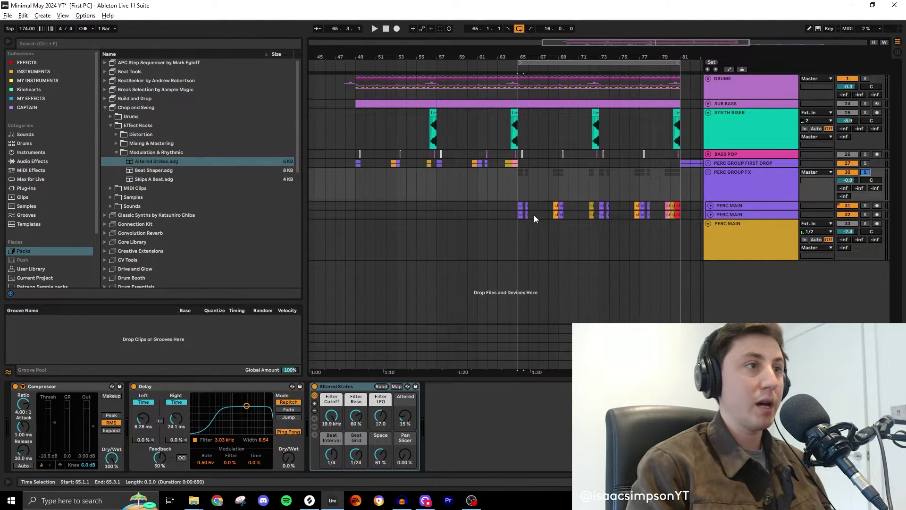
key(space)
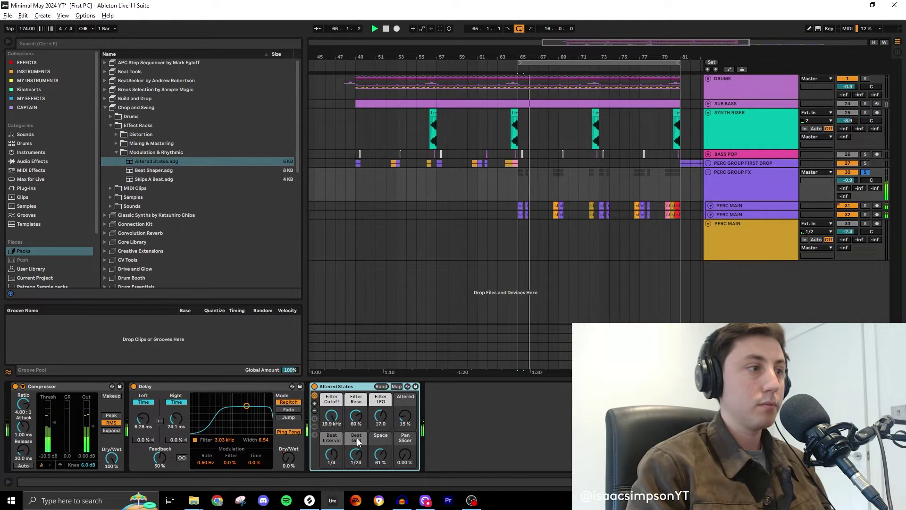
drag(399, 430, 399, 420)
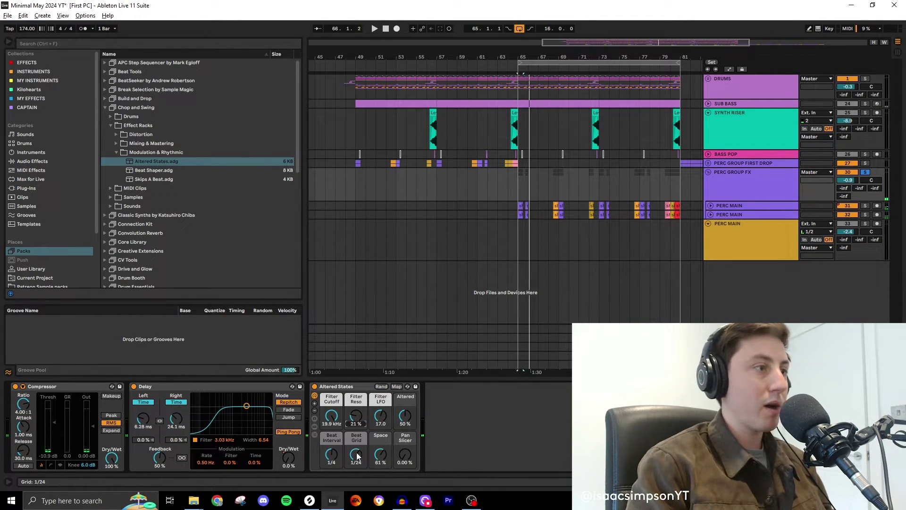
key(space)
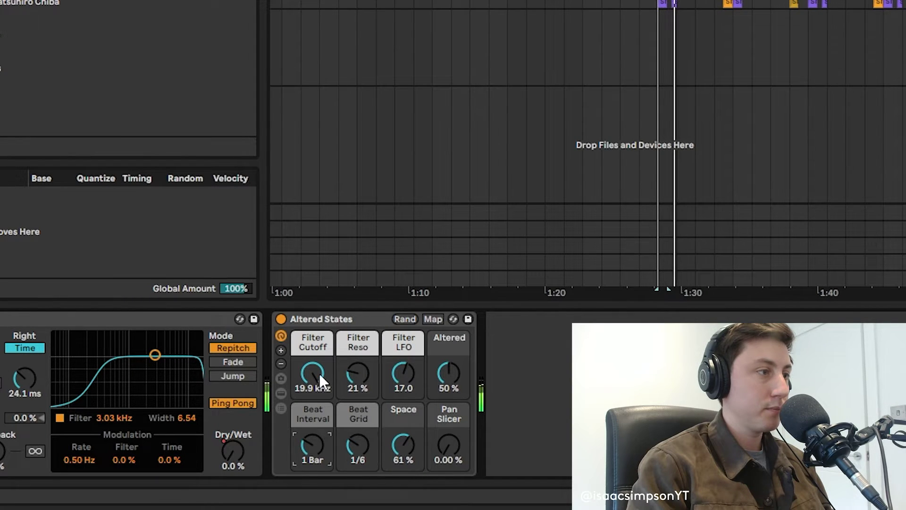
drag(361, 374, 360, 382)
drag(403, 445, 447, 419)
drag(448, 373, 449, 355)
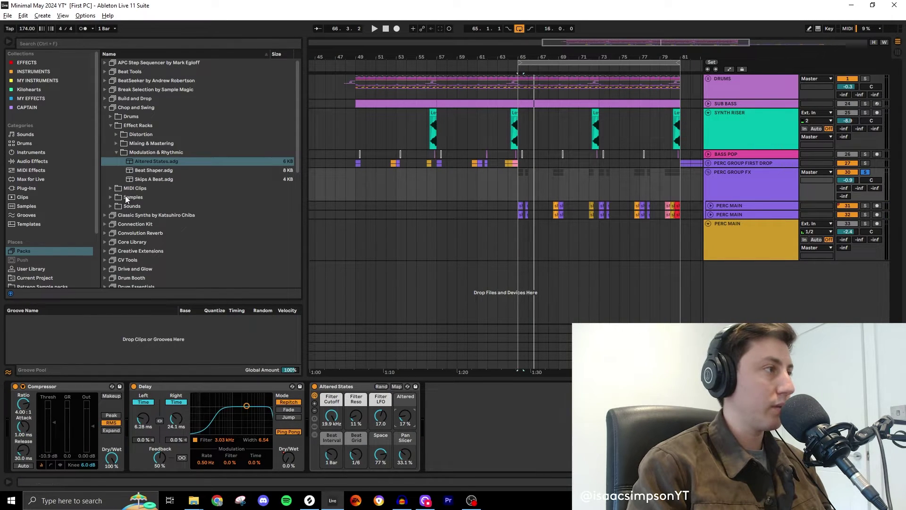
click(314, 387)
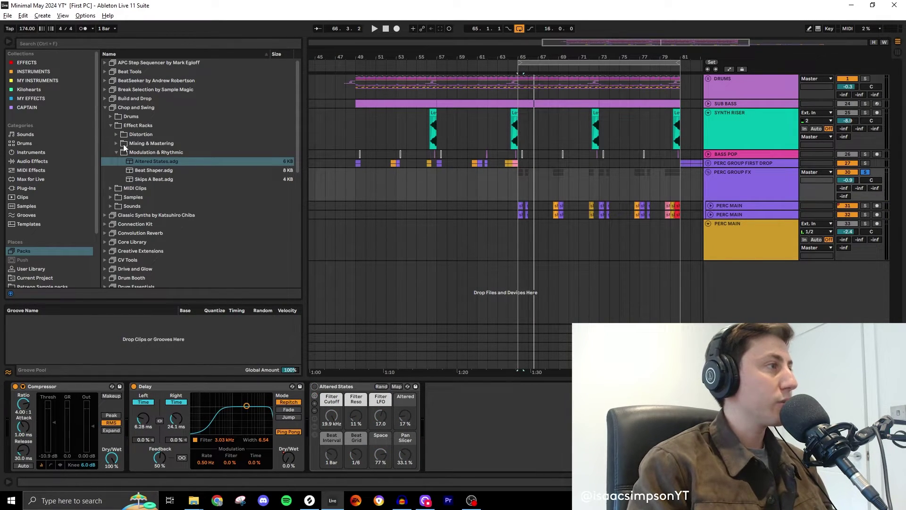
Try the Make It Bump distortion rack from Chop and Swing on PERC GROUP FX, with Down Sample at 7.58
click(141, 134)
click(172, 151)
drag(171, 162, 538, 470)
click(521, 455)
key(space)
drag(538, 471, 521, 464)
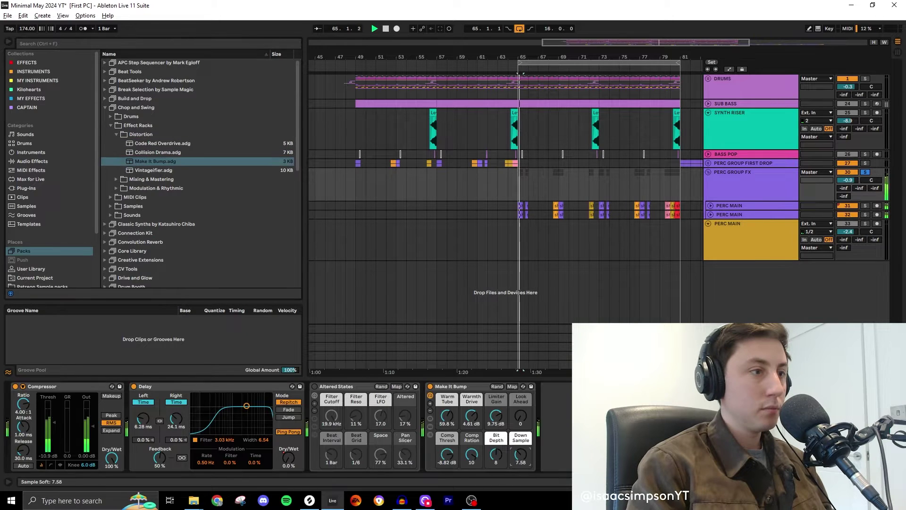
drag(523, 423, 523, 406)
key(space)
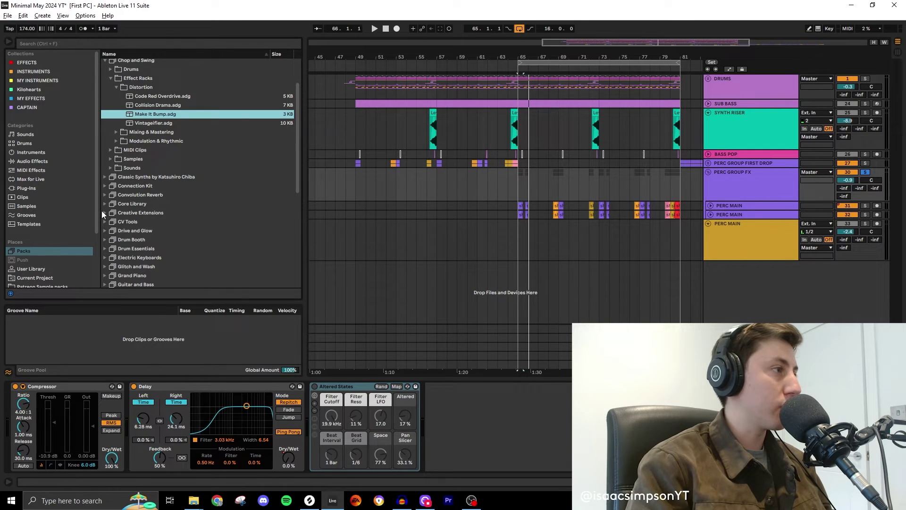
Add the Dub Frolic rack from Creative Extensions' Modulation & Rhythmic effects to PERC GROUP FX and raise its Delay Ratio
click(103, 213)
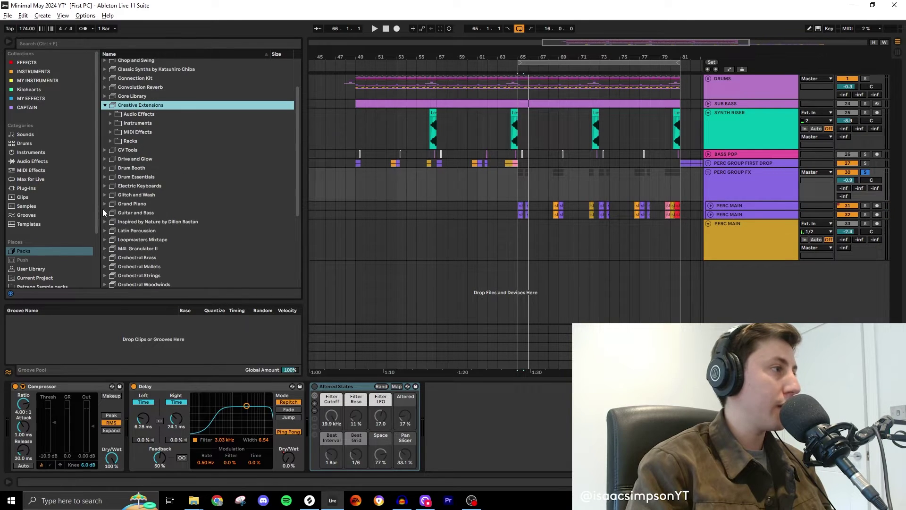
click(110, 141)
click(122, 168)
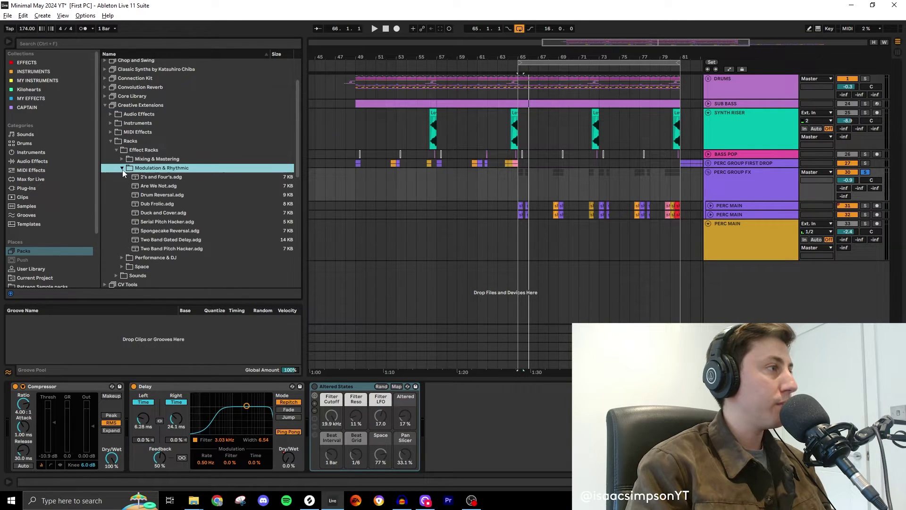
double_click(126, 201)
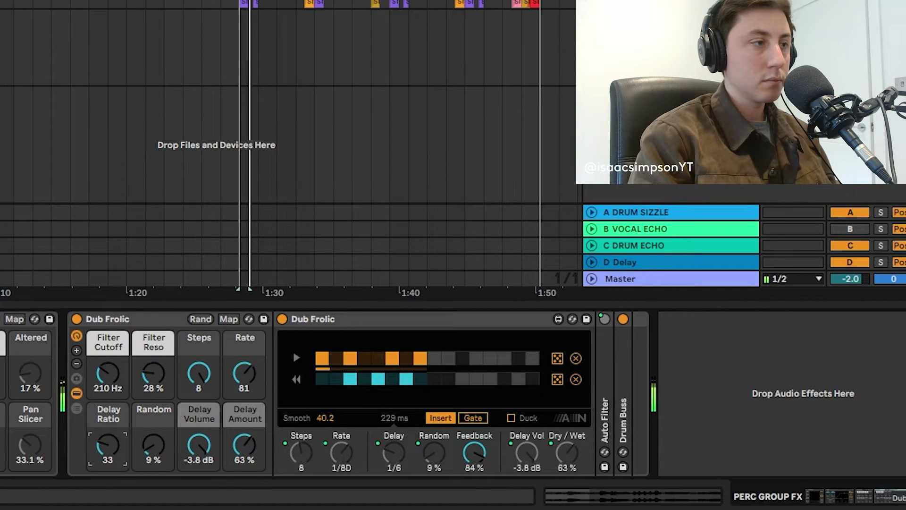
drag(107, 445, 108, 425)
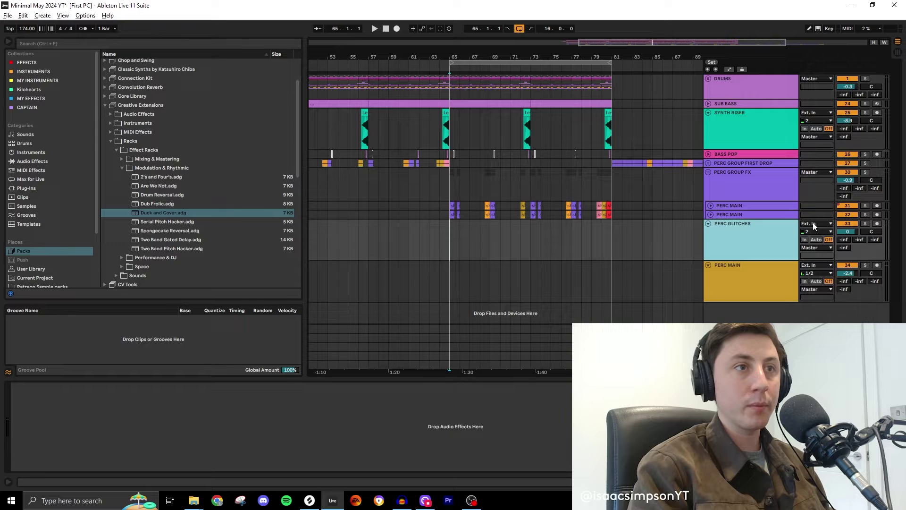
Record the PERC GROUP FX output onto PERC GLITCHES from bar 65, and bypass Dub Frolic on the group
click(813, 224)
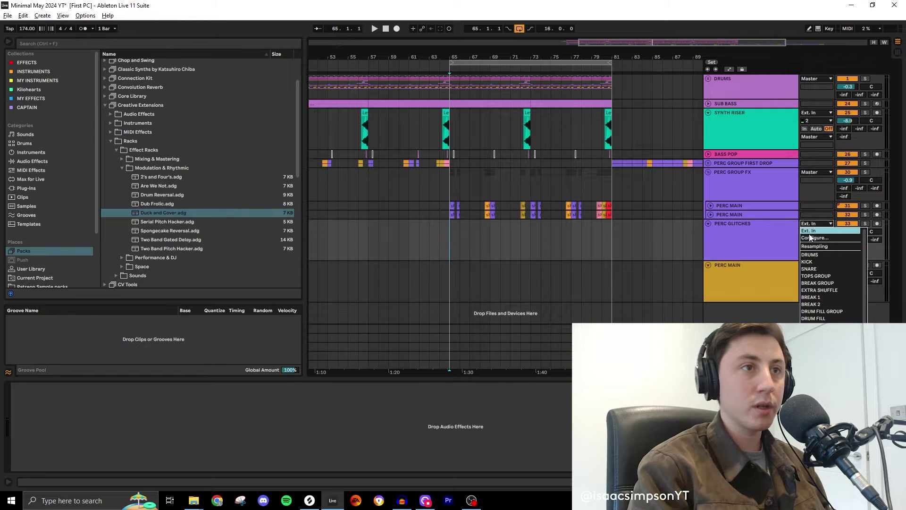
click(817, 311)
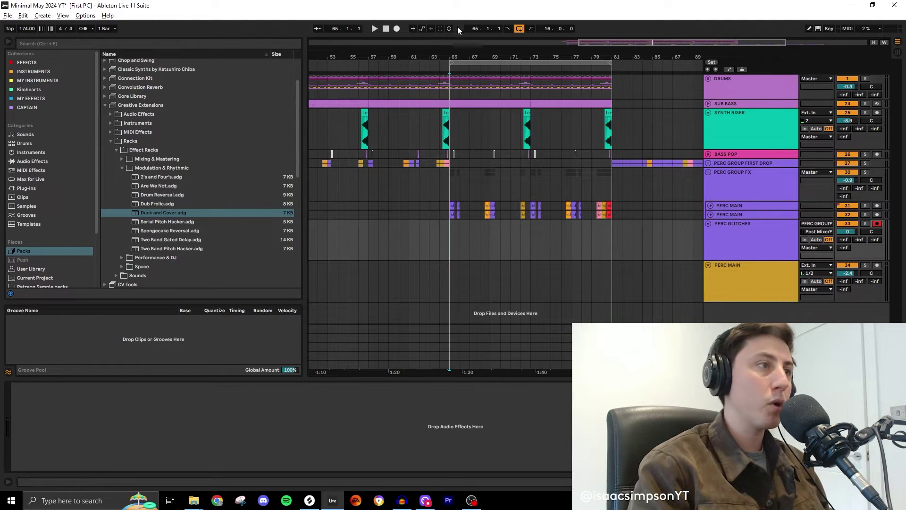
key(F9)
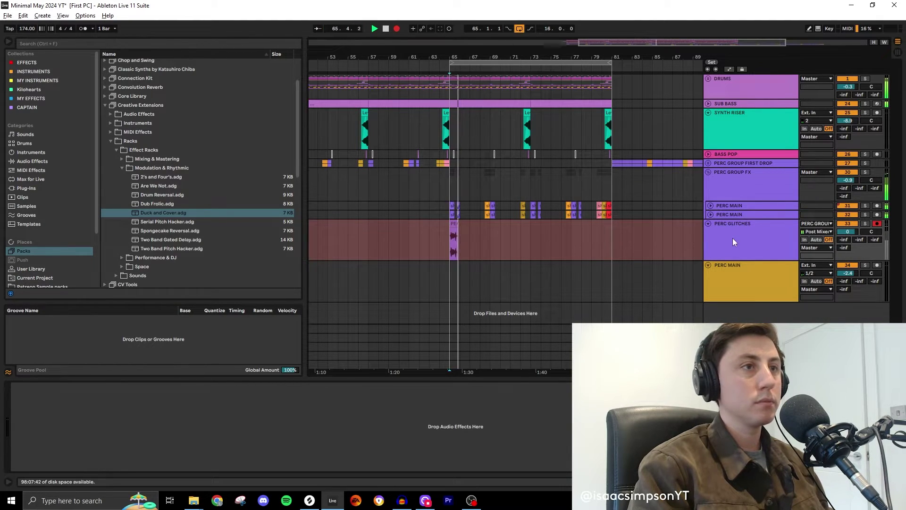
key(space)
click(481, 227)
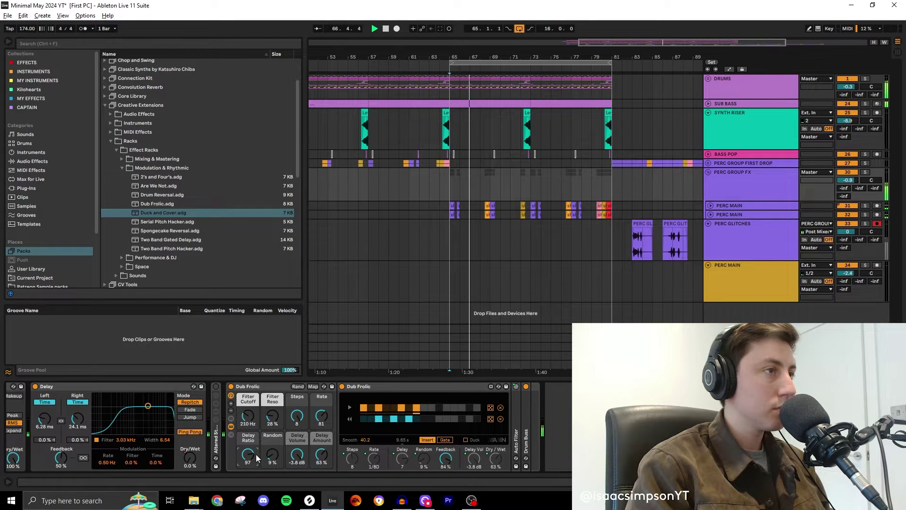
key(space)
click(450, 227)
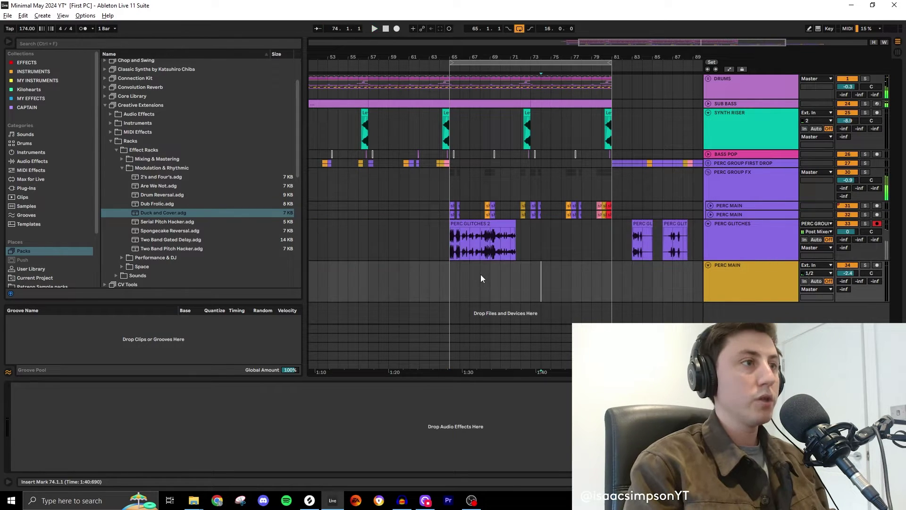
scroll(481, 273, up, 4)
click(649, 201)
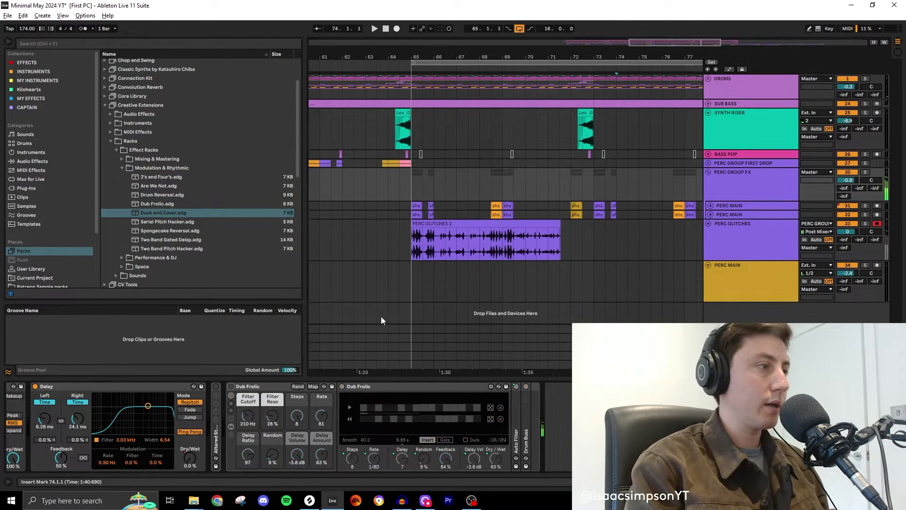
Audition PERC GLITCHES soloed from 66.2.2, split the recording there and cut out the section between about 66.4 and 67.2
scroll(418, 263, up, 3)
scroll(418, 265, up, 3)
click(467, 250)
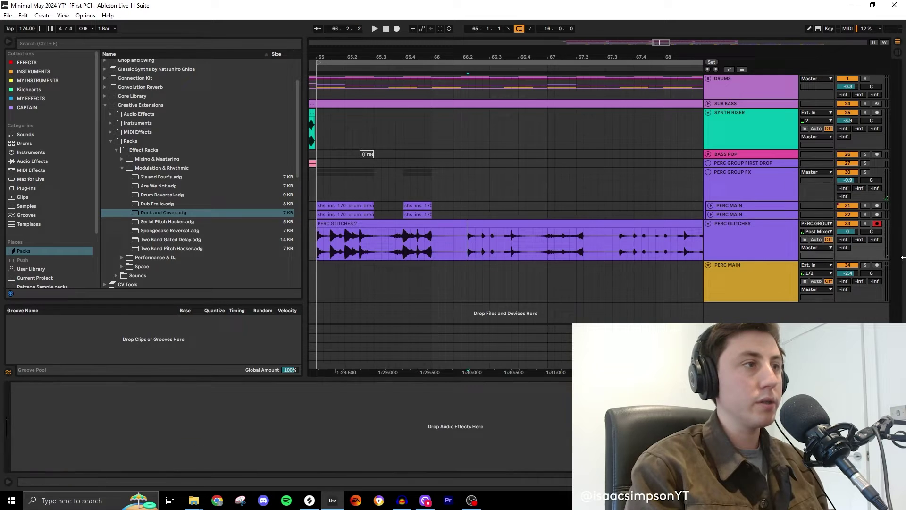
click(865, 223)
key(space)
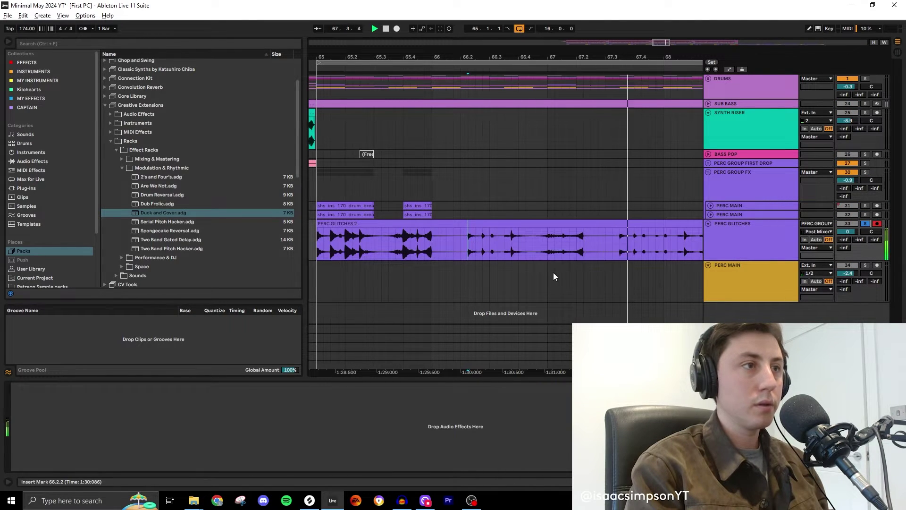
key(space)
drag(534, 245, 540, 244)
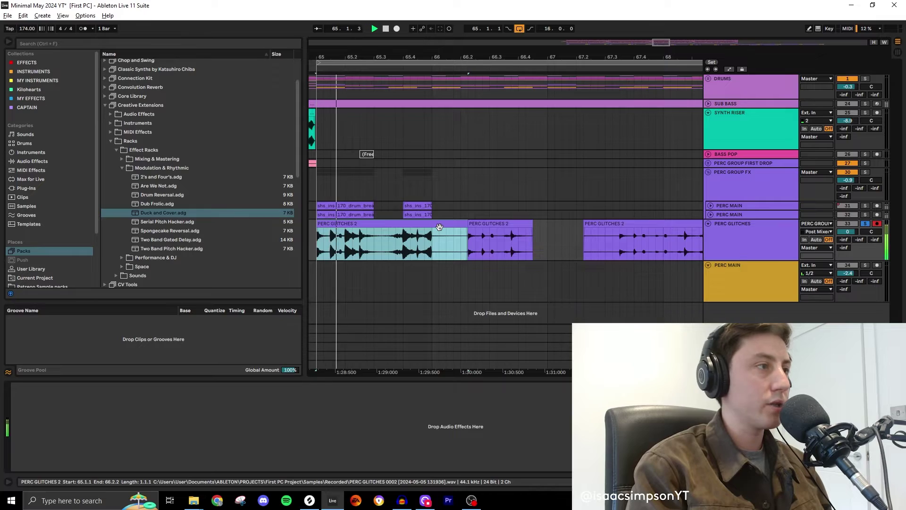
Remove the opening PERC GLITCHES section and move the short clip to 66.2, checking its placement with DRUMS soloed as well
click(485, 223)
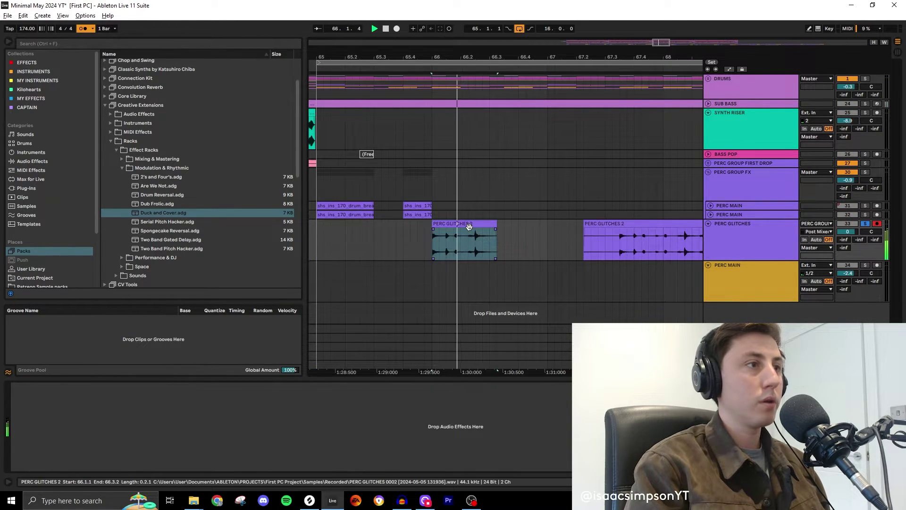
drag(486, 224, 514, 225)
click(865, 79)
click(434, 236)
key(space)
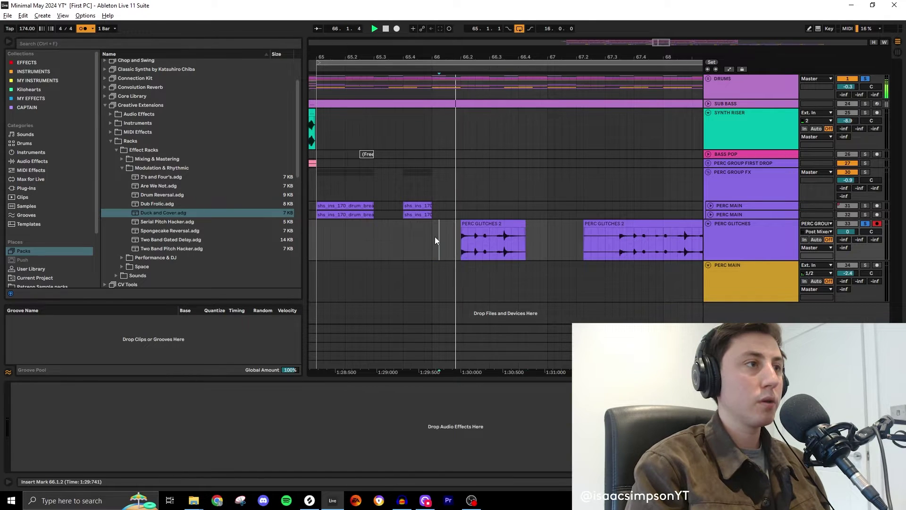
key(space)
key(space)
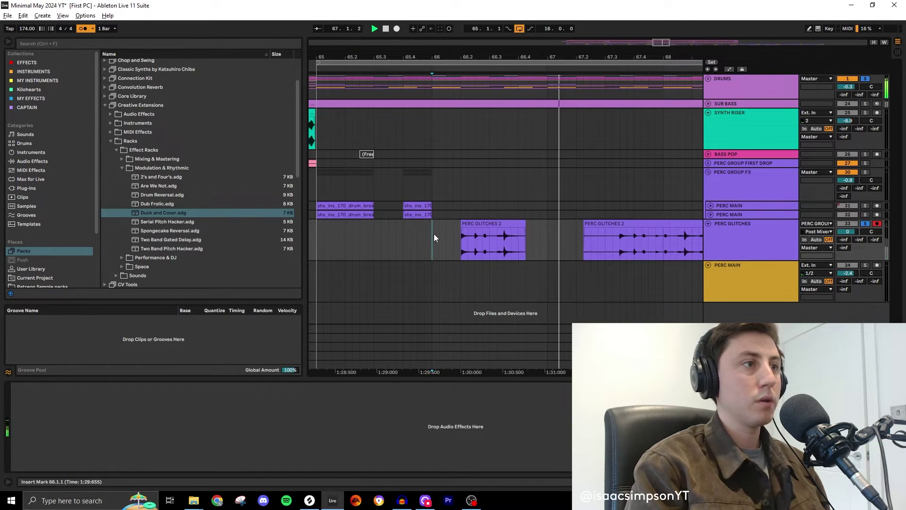
Cut the PERC GLITCHES recording from 68.2.1 to 69.3.1
key(minus)
key(minus)
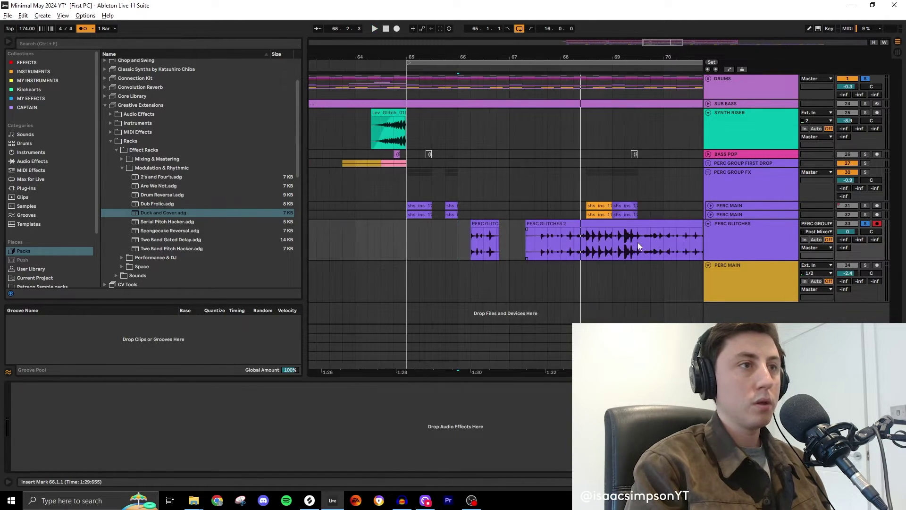
key(space)
drag(638, 242, 576, 245)
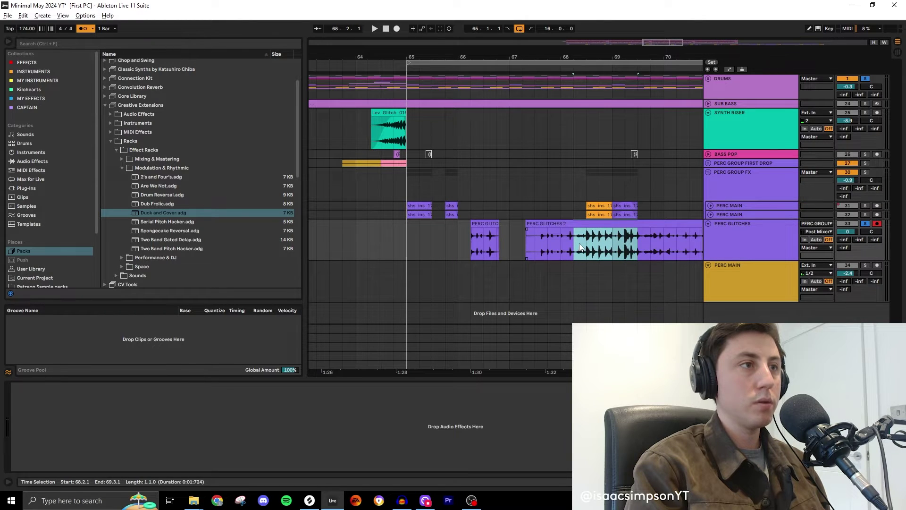
Play PERC GLITCHES from bar 67 and trim the remaining recording into short clips, one spanning 70.2.3 to 70.4.1
click(500, 251)
key(space)
key(plus)
key(plus)
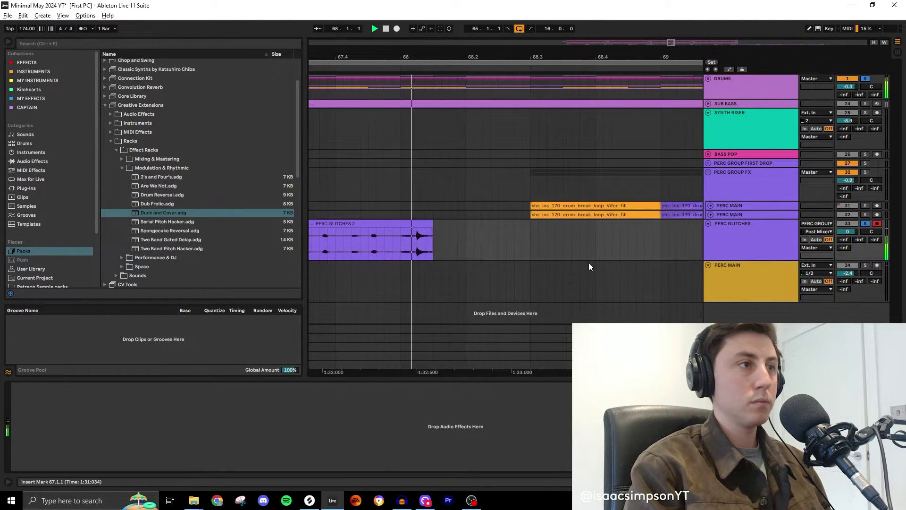
key(space)
drag(546, 243, 442, 240)
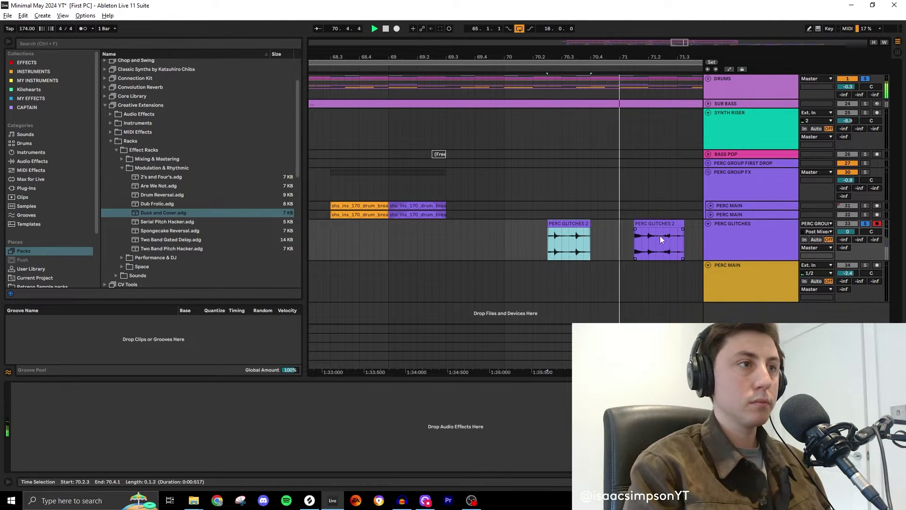
Move the PERC GLITCHES clip from 66.3 to 68.3.1 and paste a copy of the one-bar clip at bar 65 to 69.1.1
click(639, 223)
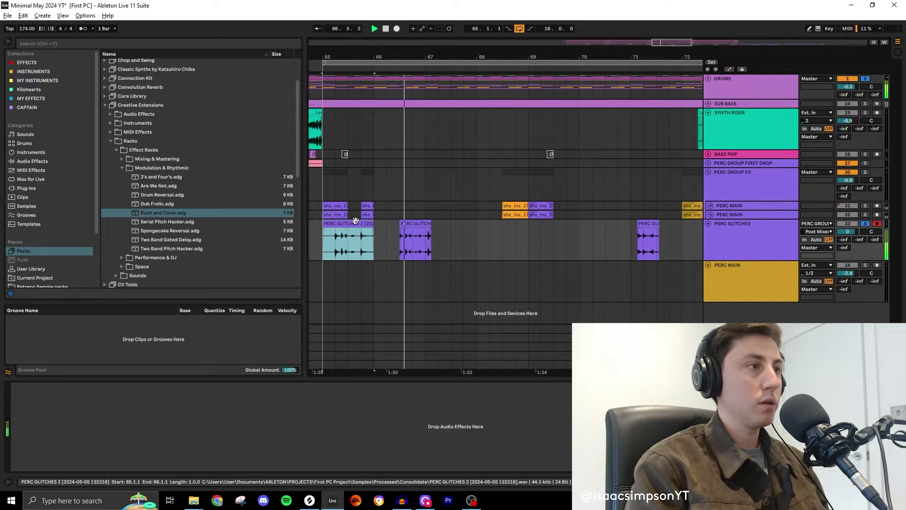
drag(409, 231, 511, 231)
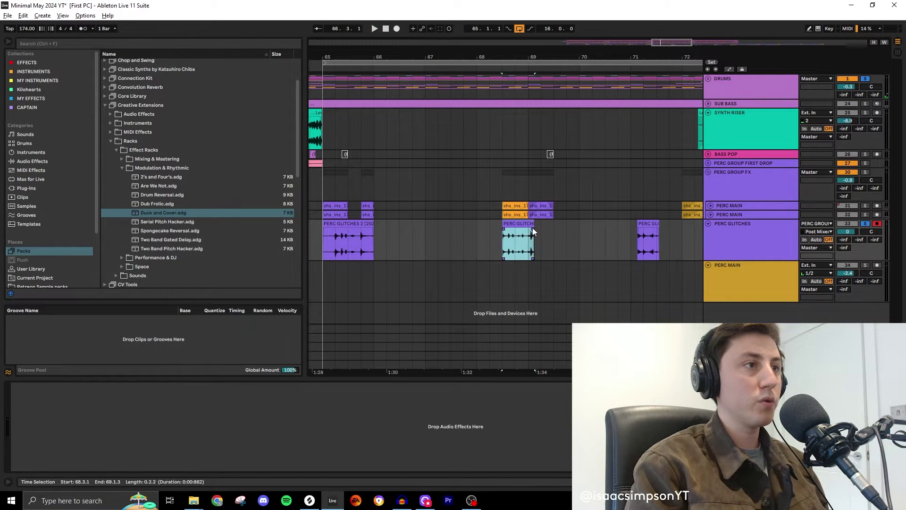
click(363, 222)
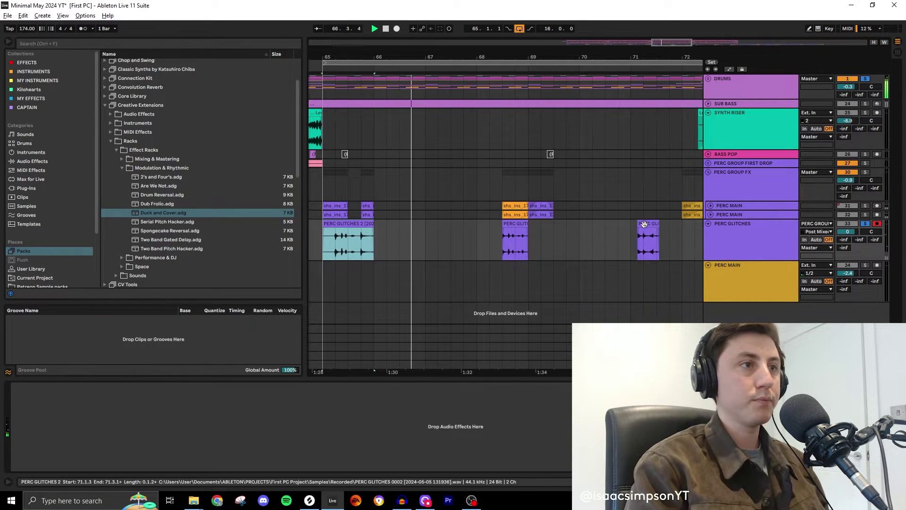
drag(530, 231, 562, 231)
key(ctrl+v)
scroll(541, 229, down, 3)
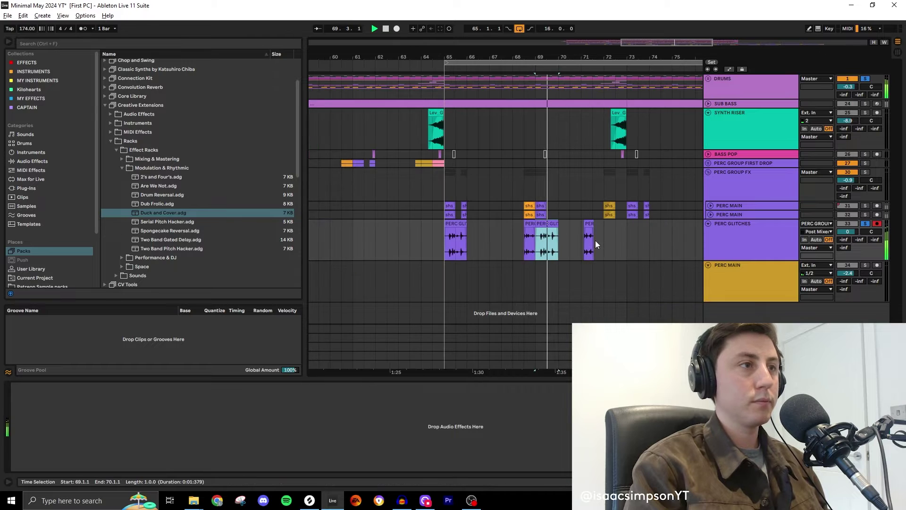
scroll(595, 244, up, 3)
click(581, 225)
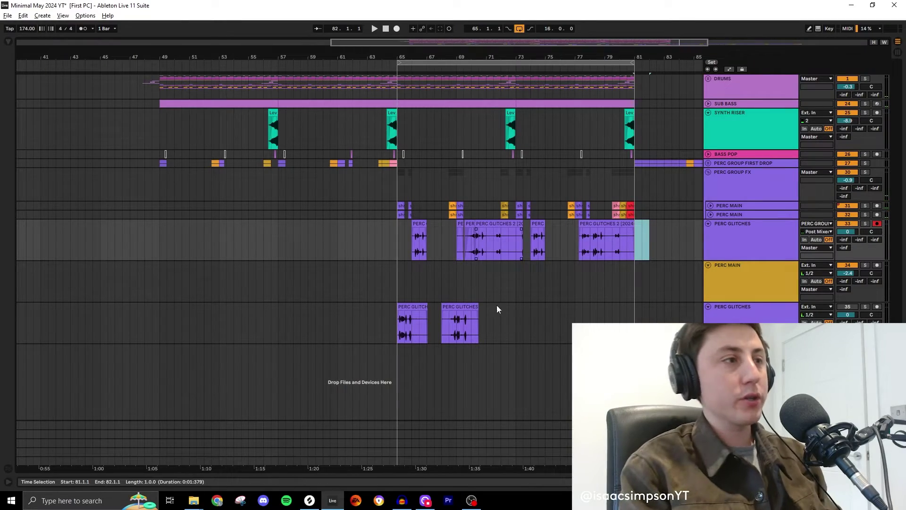
Solo the lower PERC GLITCHES track, slice its first recording and place the cut piece at 67.1.3
scroll(462, 307, up, 2)
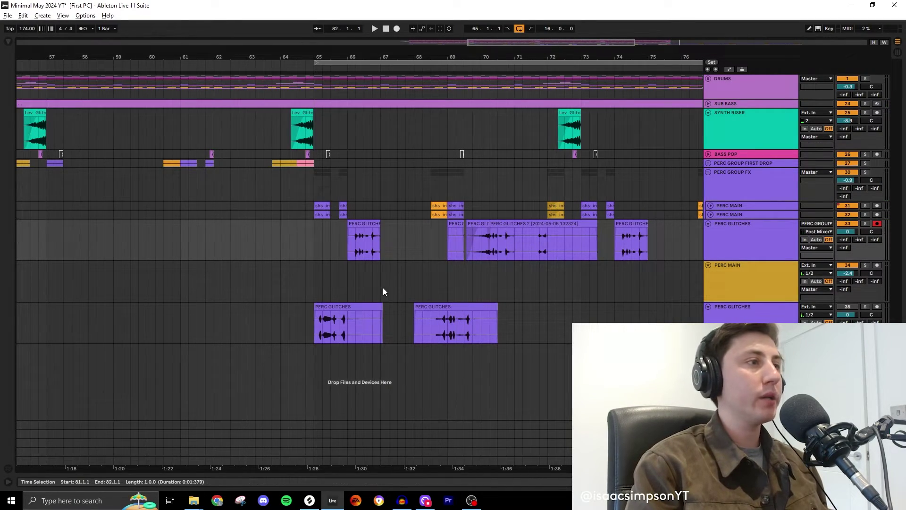
scroll(281, 250, down, 2)
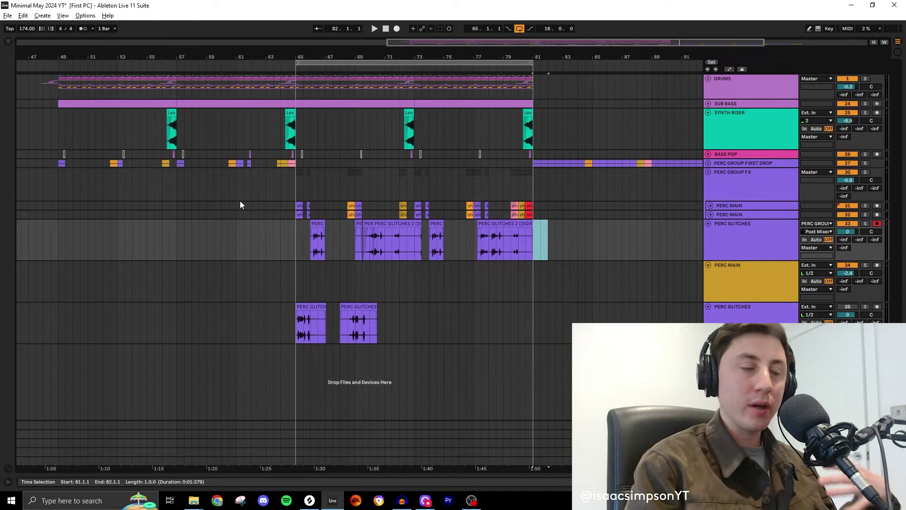
scroll(301, 323, up, 2)
click(326, 306)
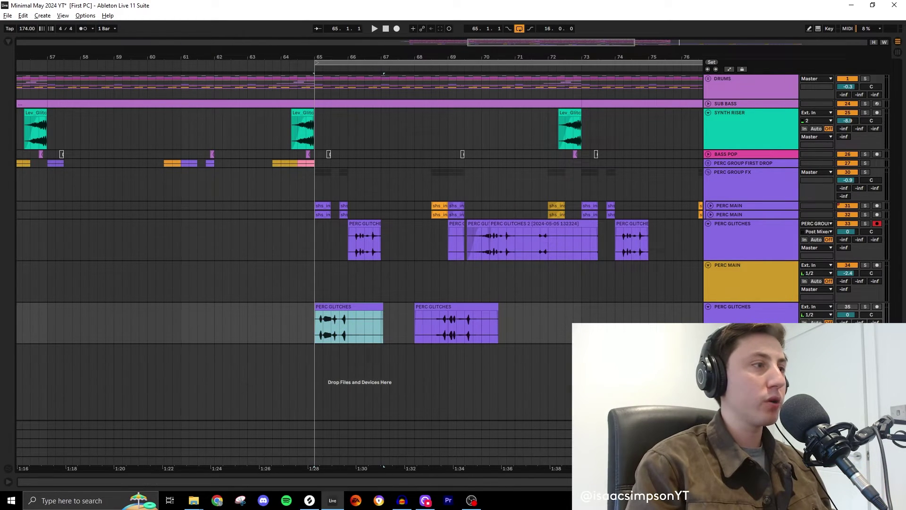
click(865, 307)
click(321, 307)
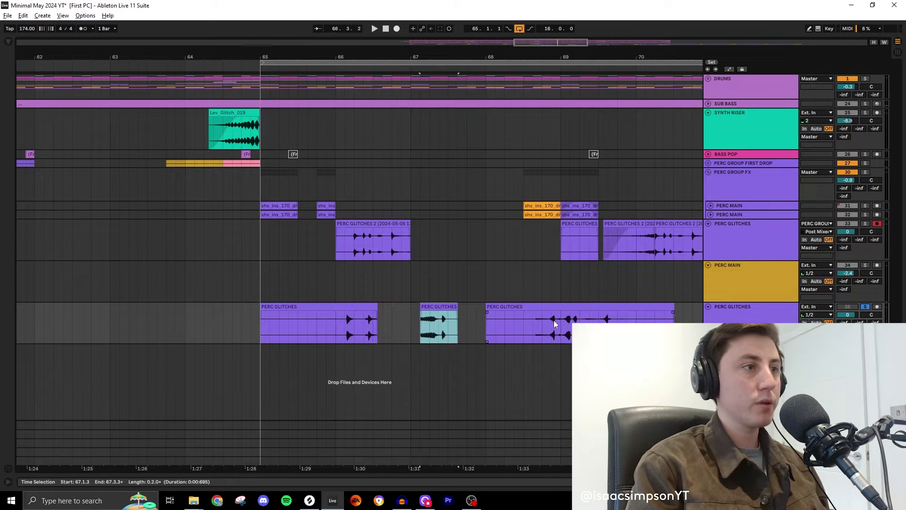
Play the lower track's second recording from 68.3.3 and chop it into short glitch clips
click(528, 324)
key(space)
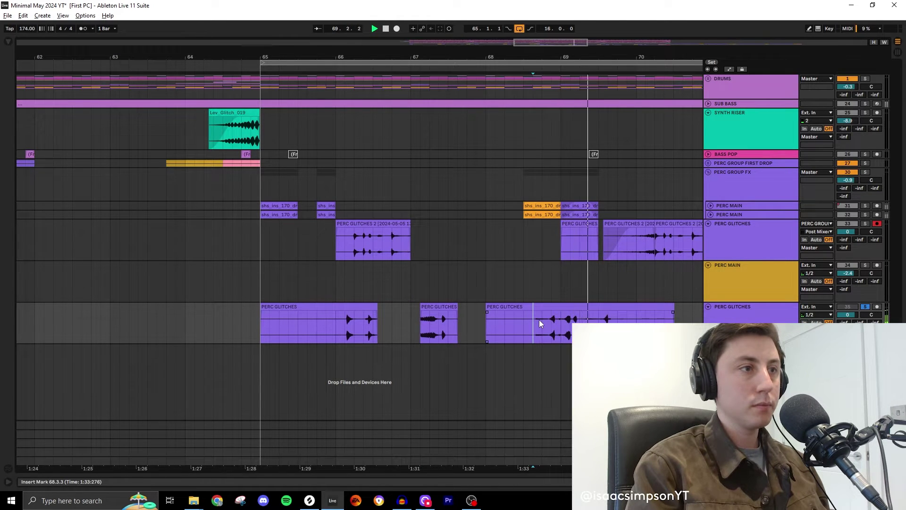
scroll(508, 327, up, 4)
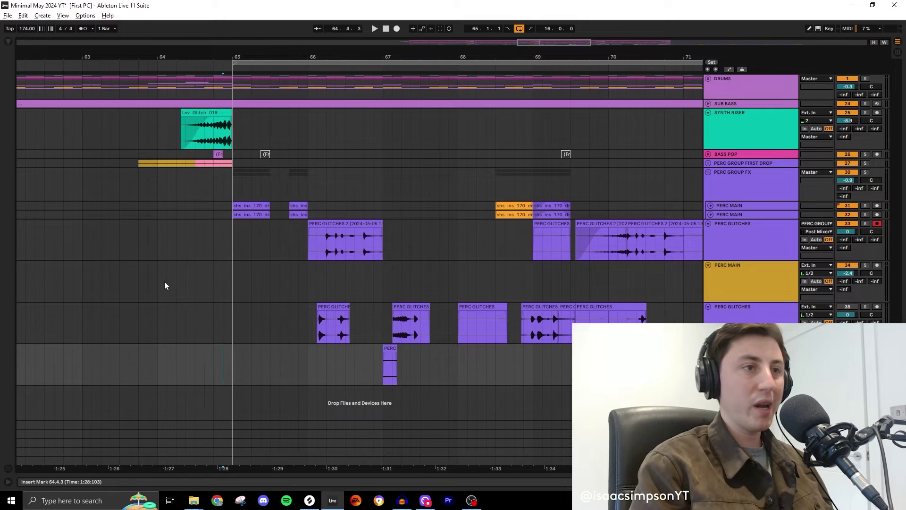
Play the mix from 64.3.1 and move the short clip on the lowest glitch track from bar 67 to 65.3.1
click(196, 232)
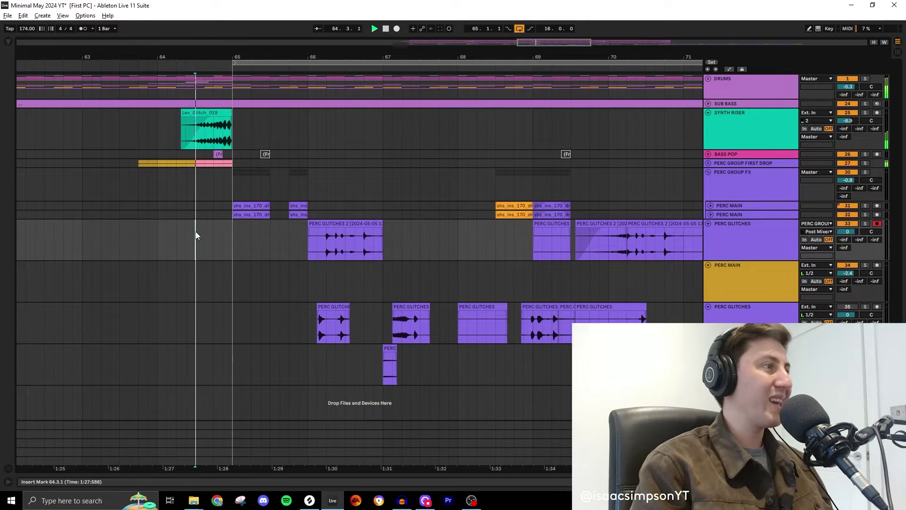
key(space)
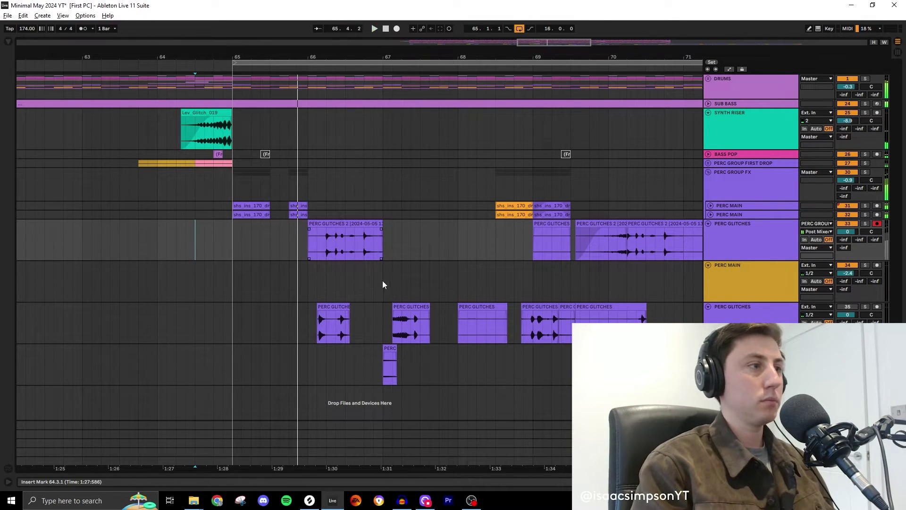
drag(386, 350, 274, 350)
key(space)
click(205, 300)
key(space)
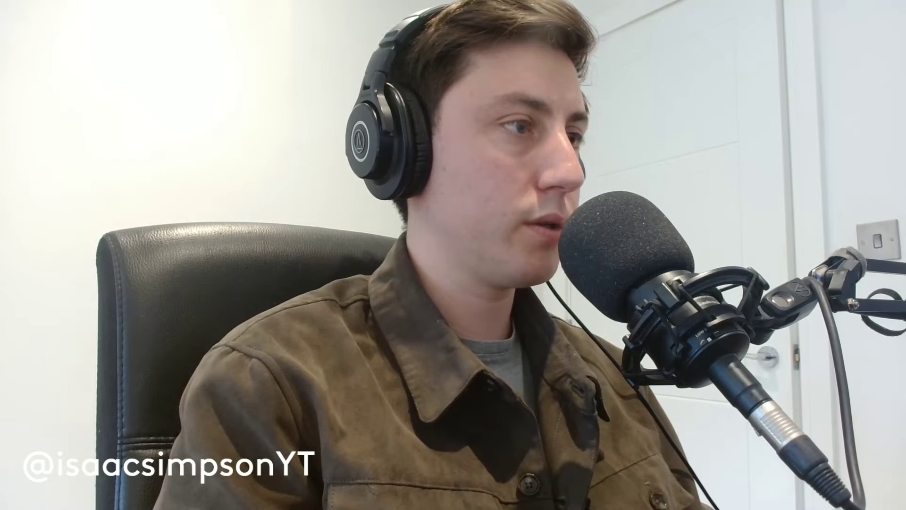
Duplicate the range 65.1.1 to 73.1.1 on the lowest glitch track so that it repeats from 73.1.1
drag(332, 361, 595, 362)
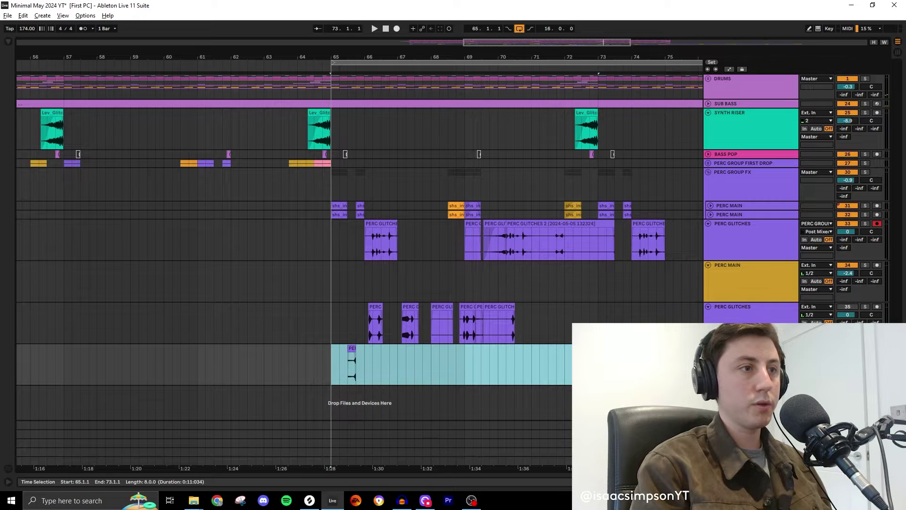
key(ctrl+d)
click(298, 297)
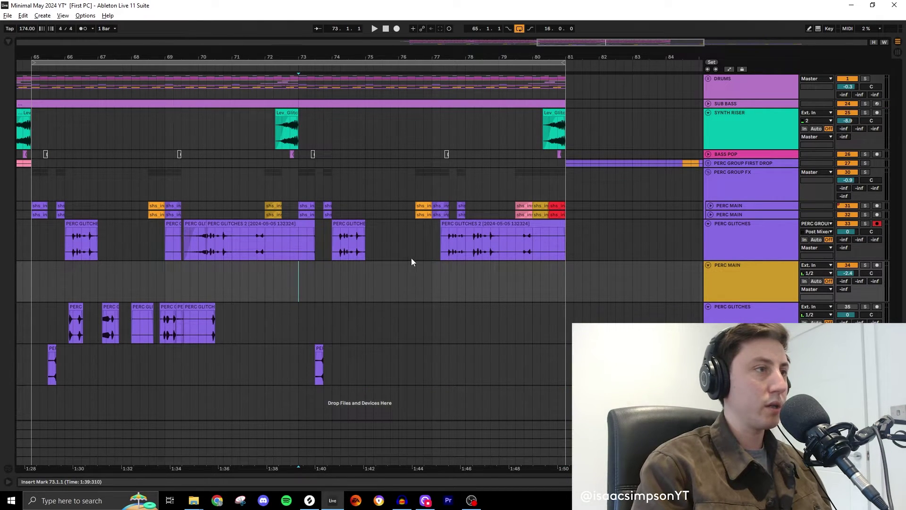
Copy a one-beat glitch slice onto the lowest track at 76.2.1, just before the percussion hits, and play it
click(408, 331)
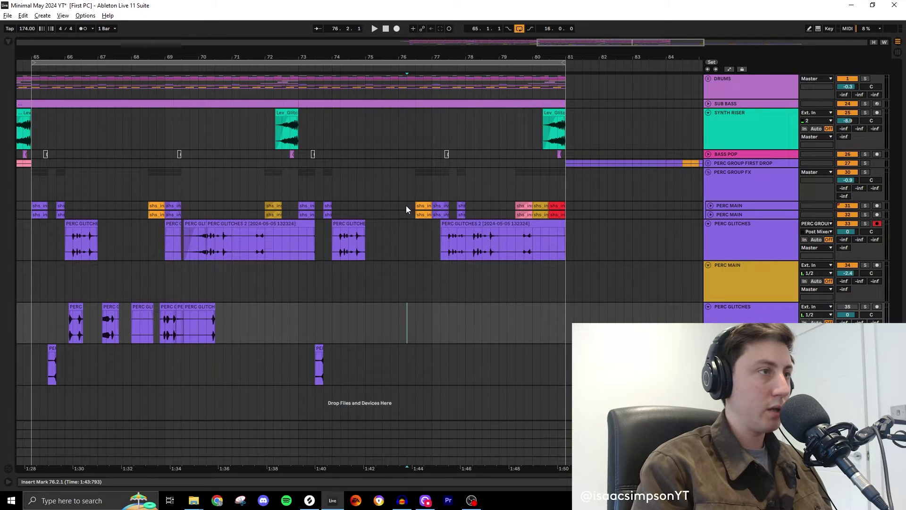
drag(407, 210, 411, 364)
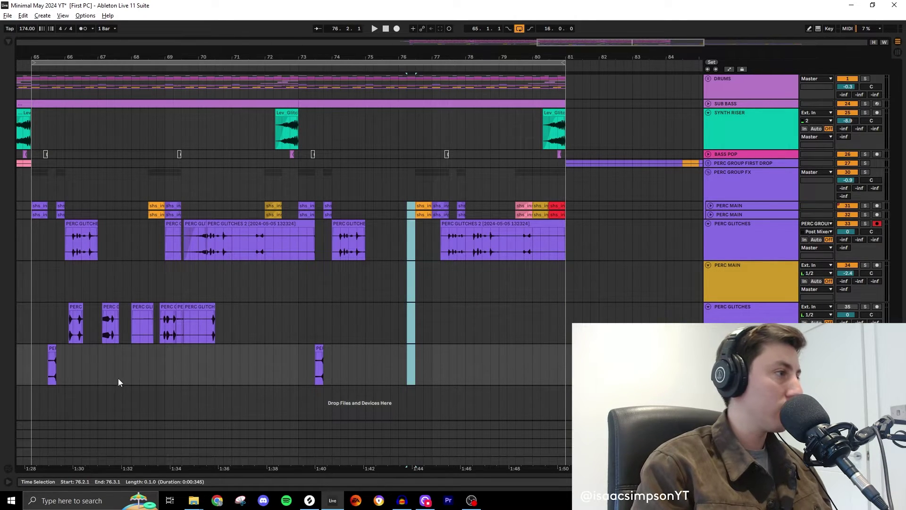
drag(181, 306, 220, 336)
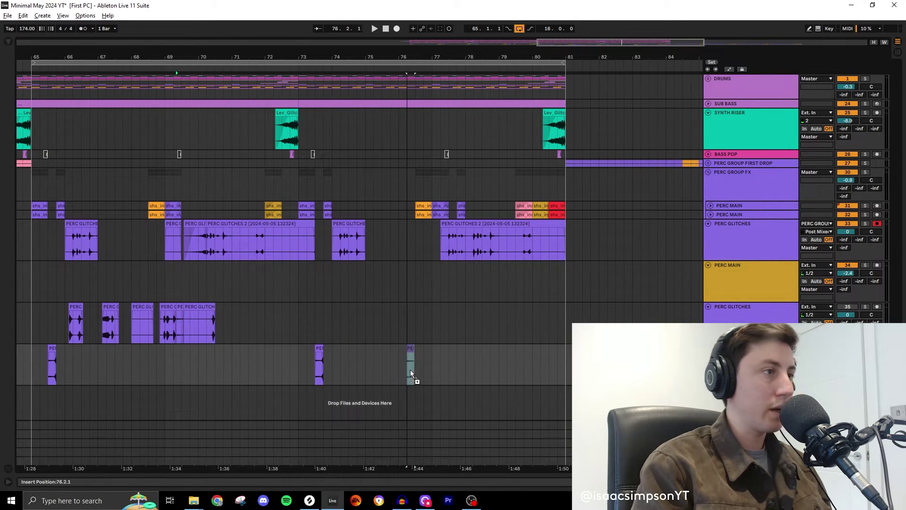
drag(410, 371, 419, 362)
scroll(414, 365, up, 5)
key(space)
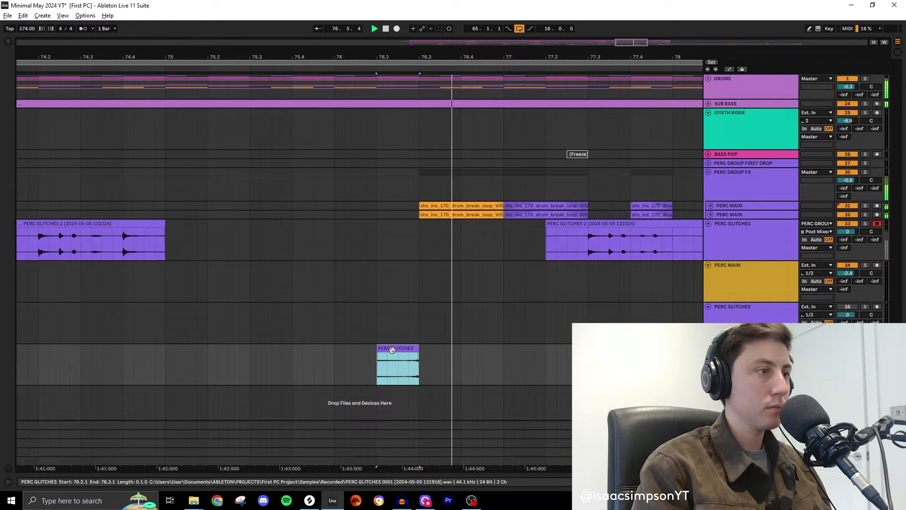
Cut the PERC GLITCHES recording from 77.2.1 to 77.3.1 and from 77.4.1 to 78.1.1 while playing the section
scroll(436, 338, down, 6)
scroll(437, 338, up, 4)
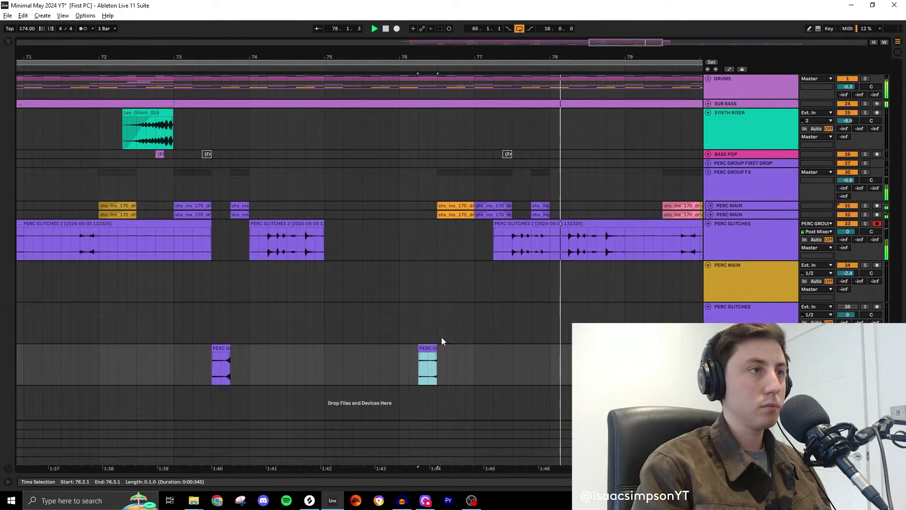
scroll(441, 319, down, 3)
scroll(473, 301, up, 3)
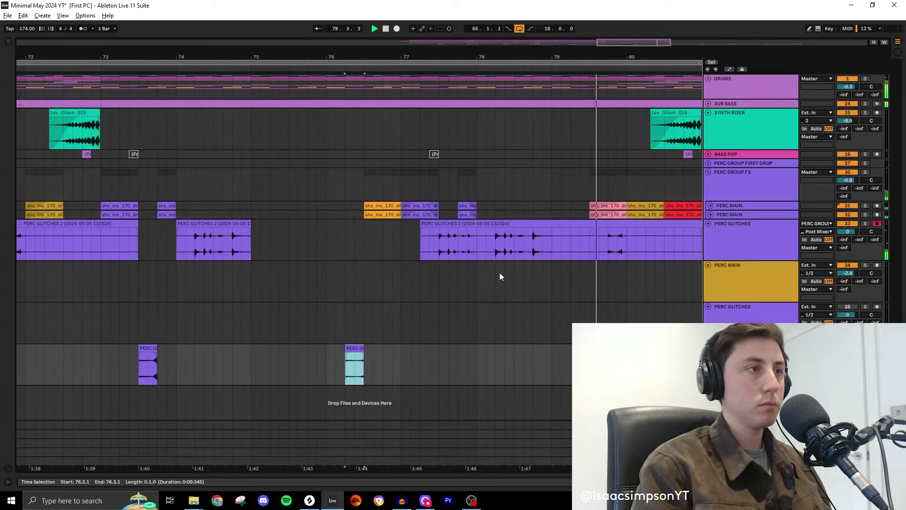
drag(461, 245, 435, 236)
key(Delete)
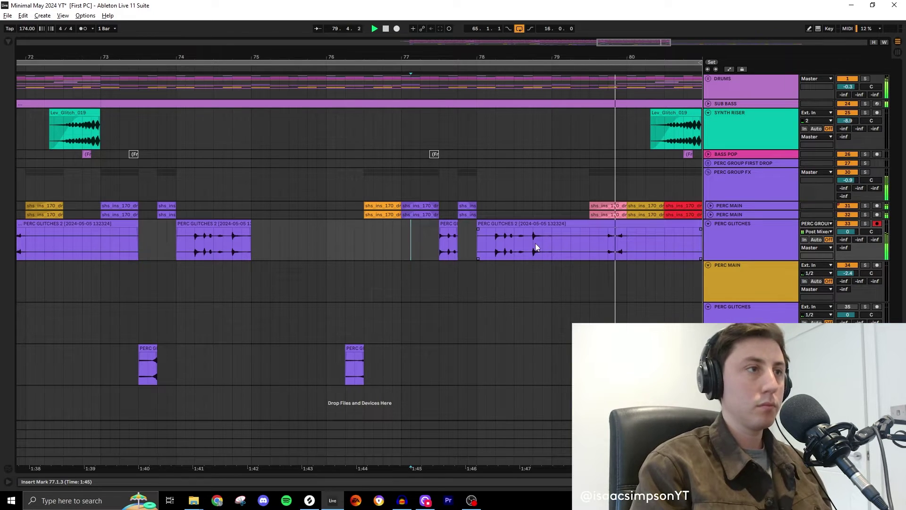
scroll(511, 242, down, 3)
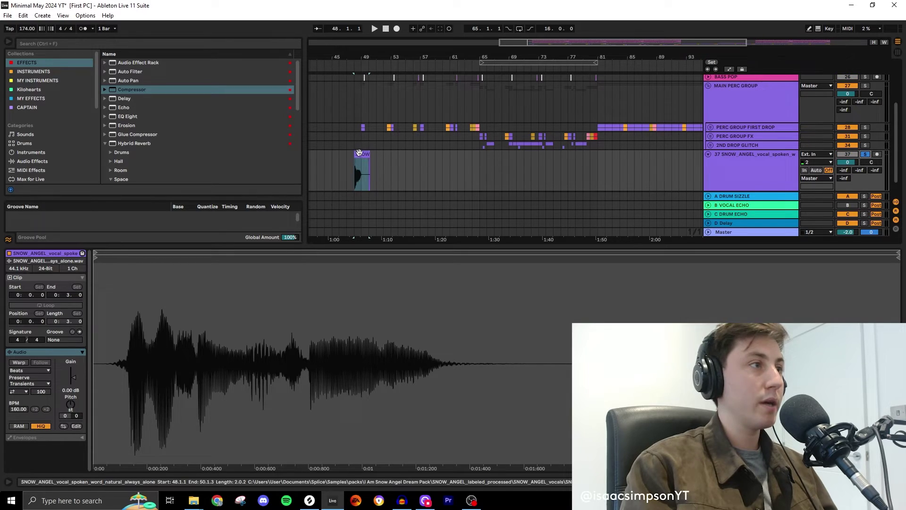
Play the SNOW_ANGEL vocal sample and add an empty Audio Effect Rack to its track
key(space)
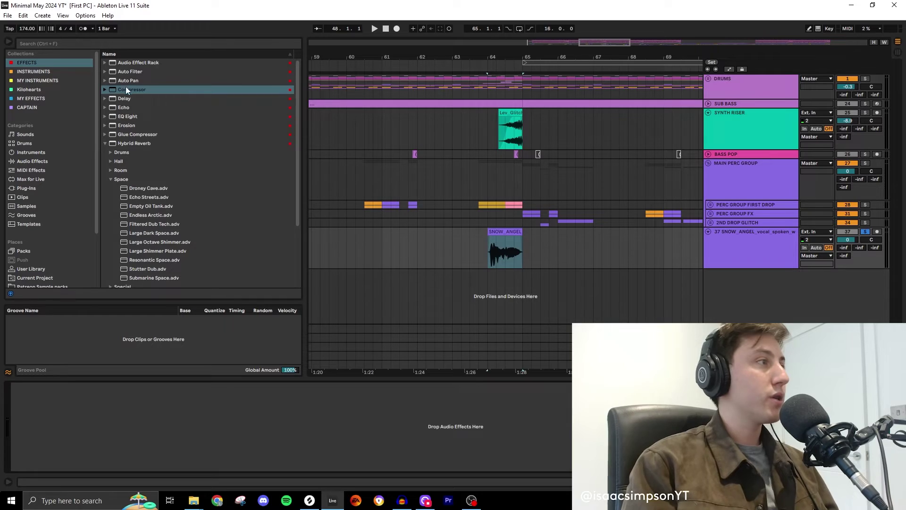
click(125, 90)
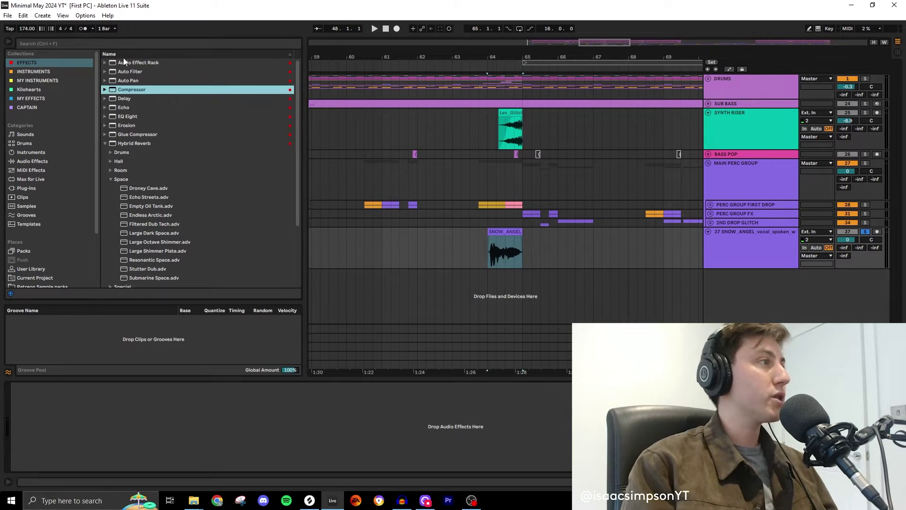
scroll(125, 66, down, 1)
click(125, 55)
drag(125, 62, 244, 438)
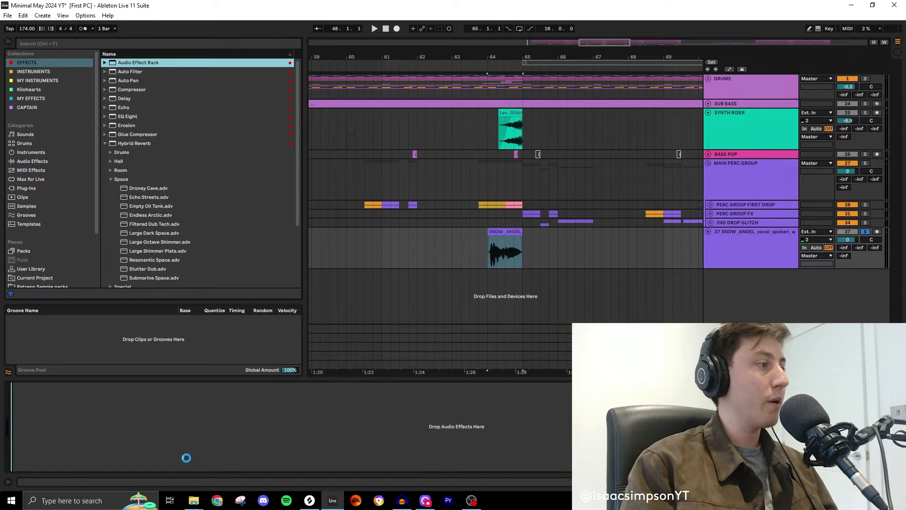
Create three parallel chains in the Audio Effect Rack
right_click(51, 422)
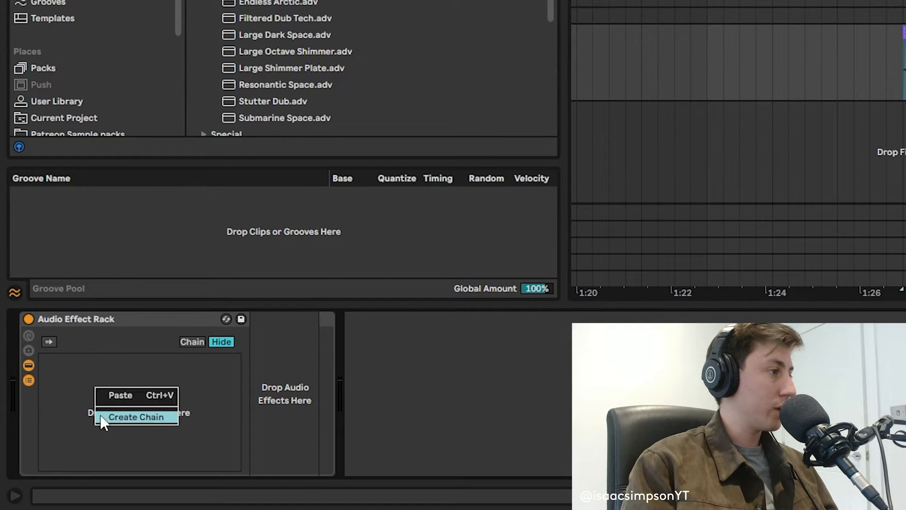
click(101, 417)
key(ctrl+d)
key(ctrl+d)
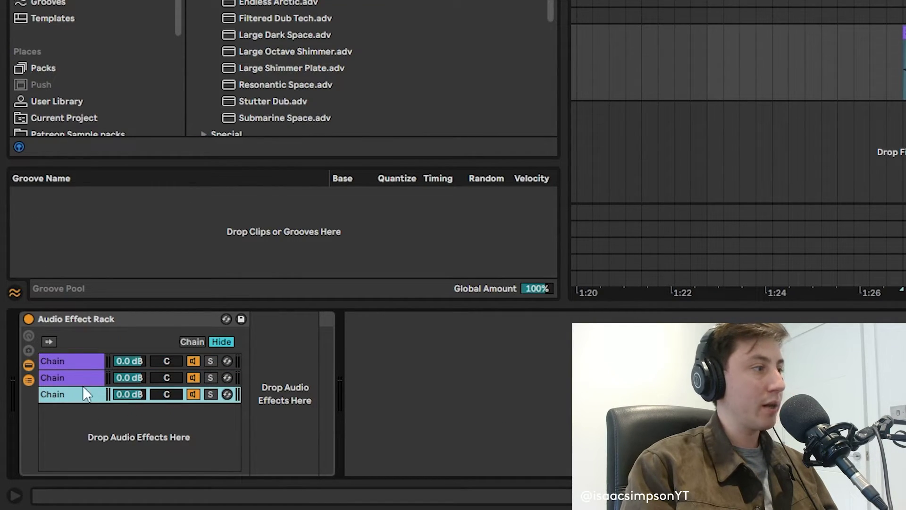
Rename the rack's first chain DRY and its second chain REVERB
click(77, 365)
key(ctrl+r)
text(DRY)
key(Return)
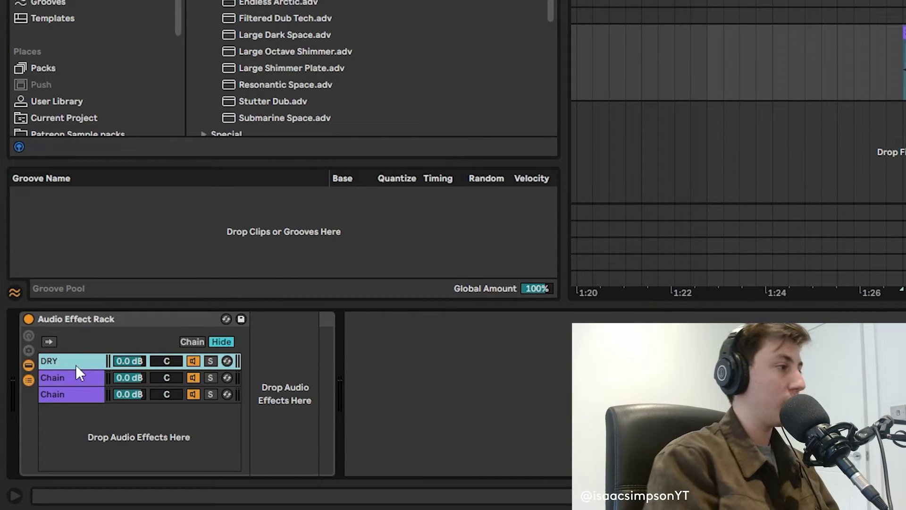
click(75, 380)
key(ctrl+r)
text(REV)
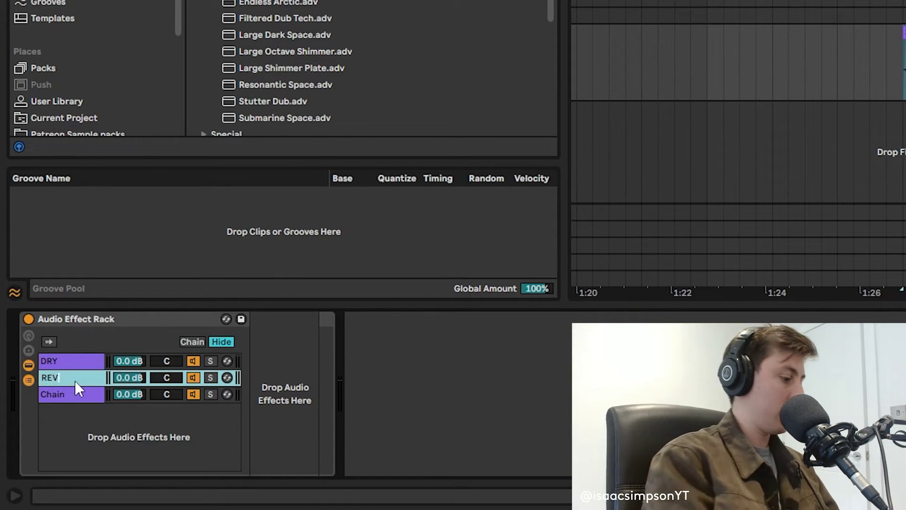
key(Return)
Rename the third chain DELAY, then duplicate it as a fourth chain named SPACE
click(60, 395)
key(ctrl+r)
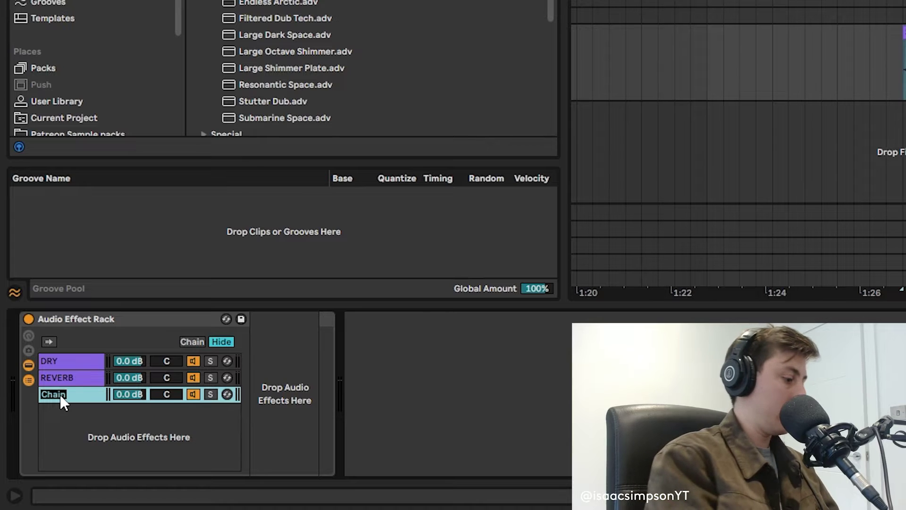
key(Return)
key(ctrl+d)
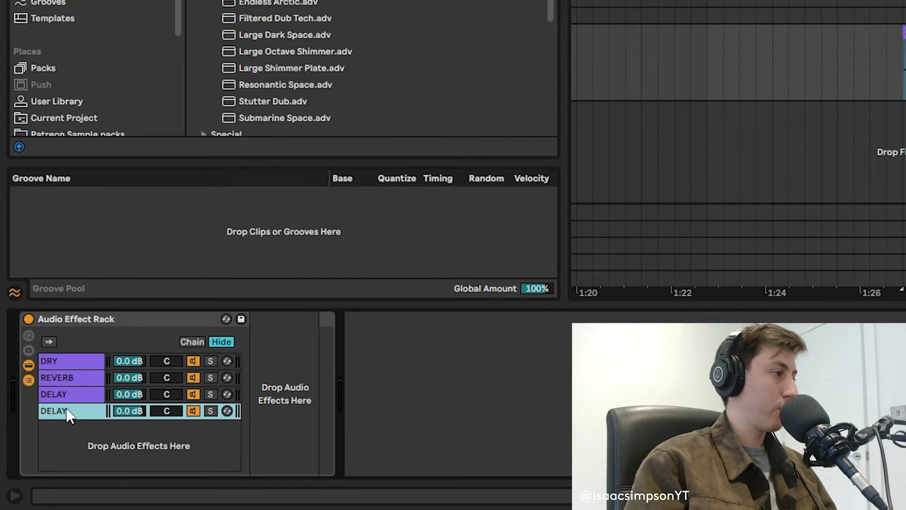
text(SPACE)
key(Return)
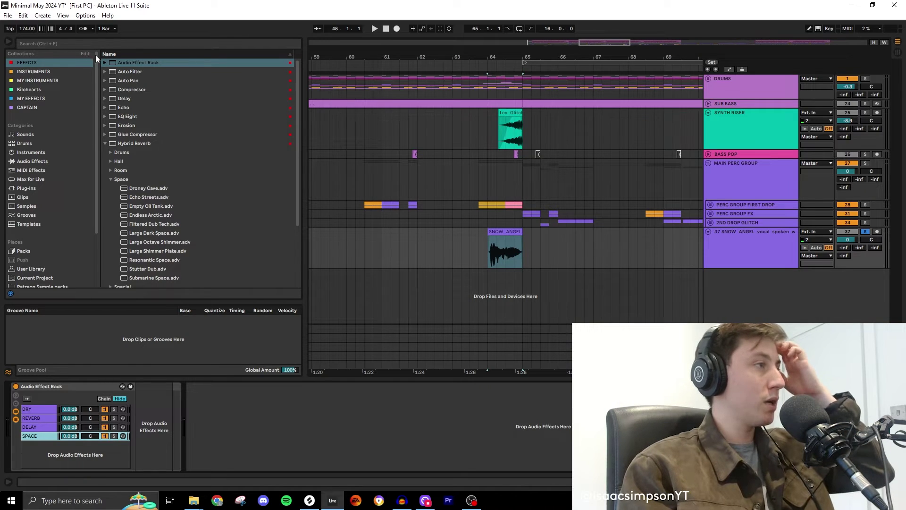
Open the MY EFFECTS collection and load Wider in front of the Audio Effect Rack
click(41, 99)
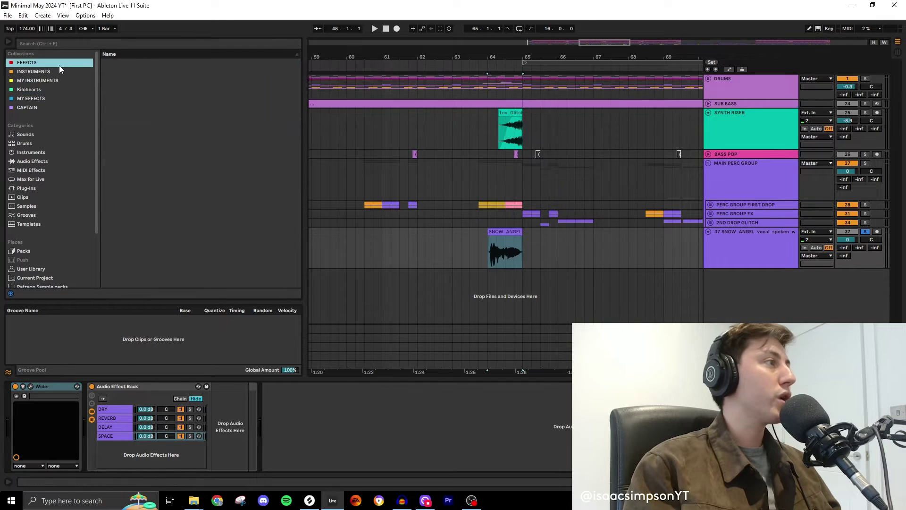
Insert EQ Eight in front of Wider and deactivate every rack chain except REVERB
click(105, 143)
drag(124, 116, 18, 412)
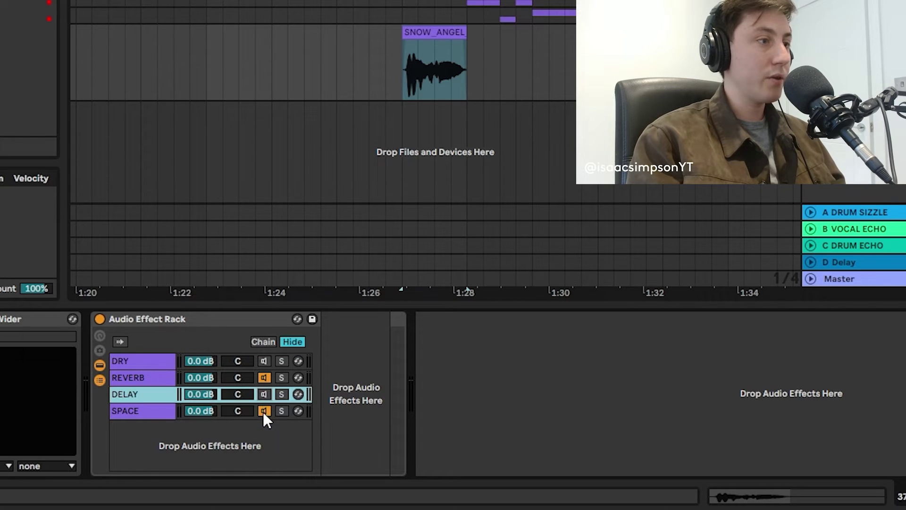
click(262, 411)
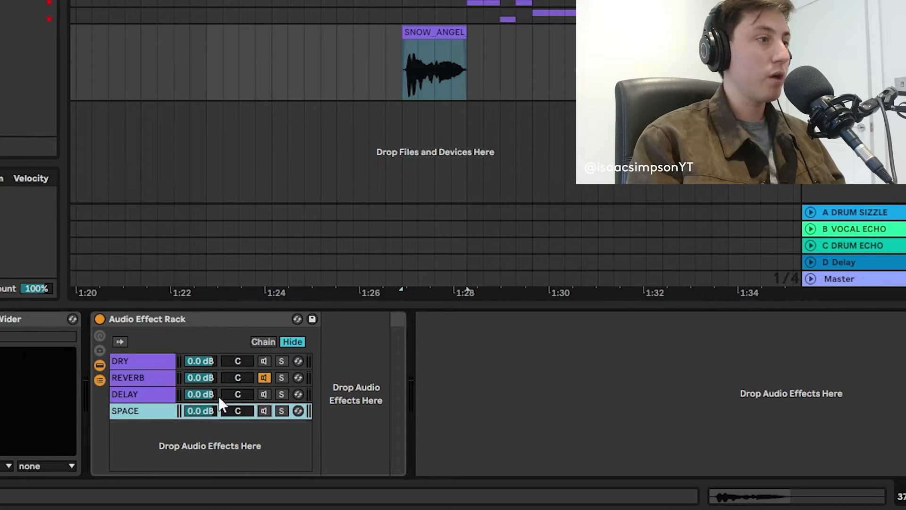
Load Reverb into the REVERB chain with Lo Cut on, decay 710 ms and dry/wet 100%, and audition the vocal
click(202, 376)
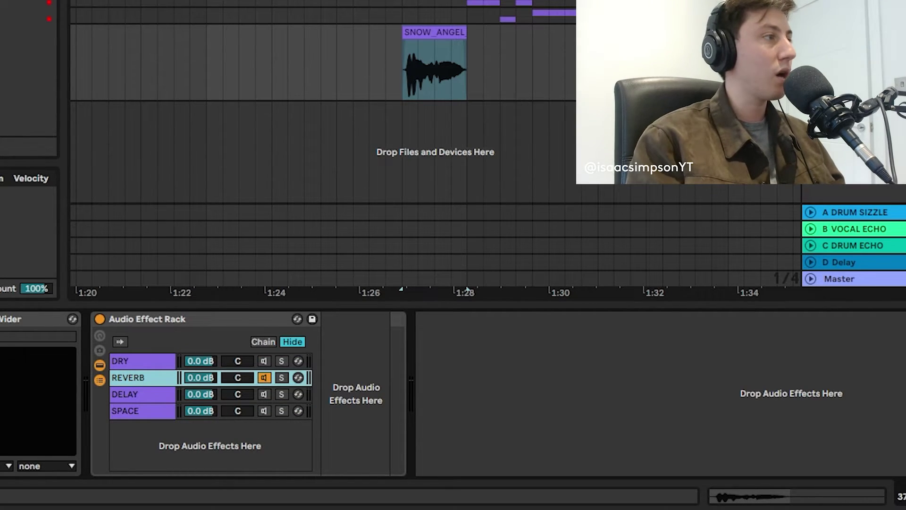
drag(28, 2, 137, 377)
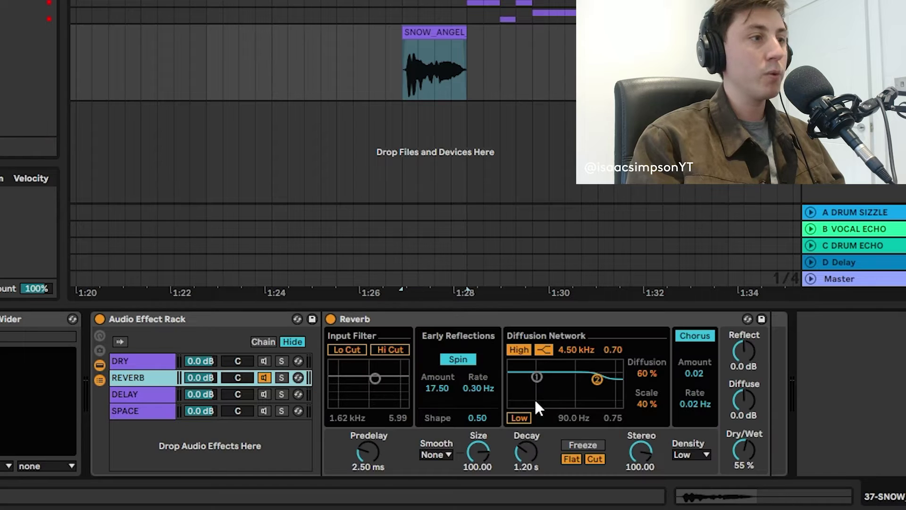
click(362, 351)
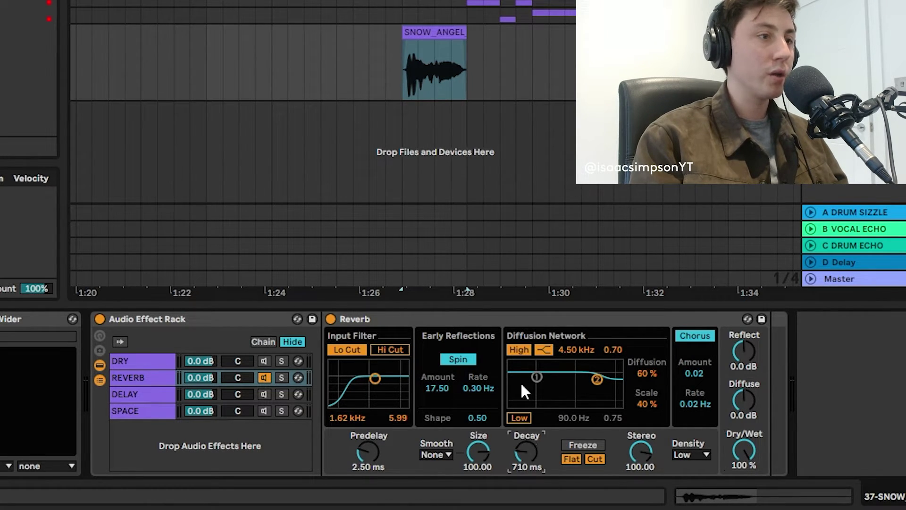
click(440, 44)
key(space)
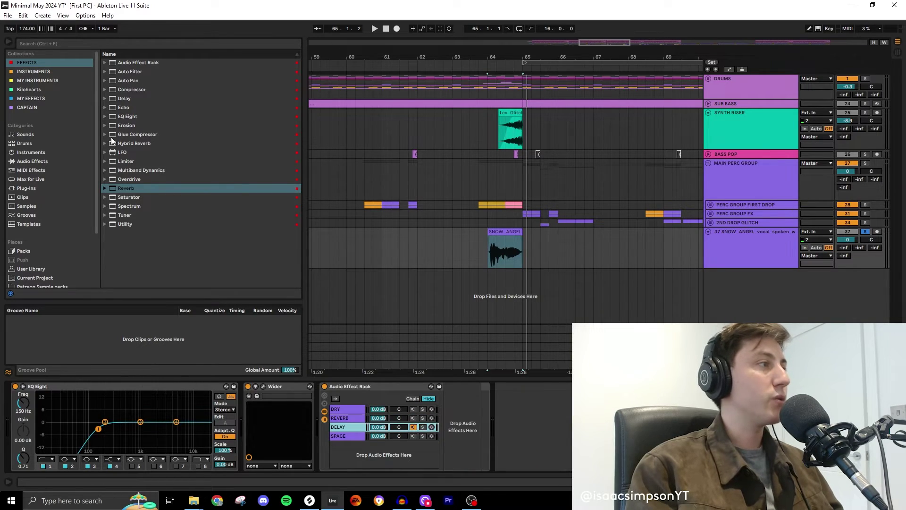
Load the Modulated Delay preset Glitch Delay into the DELAY chain and audition it
click(106, 98)
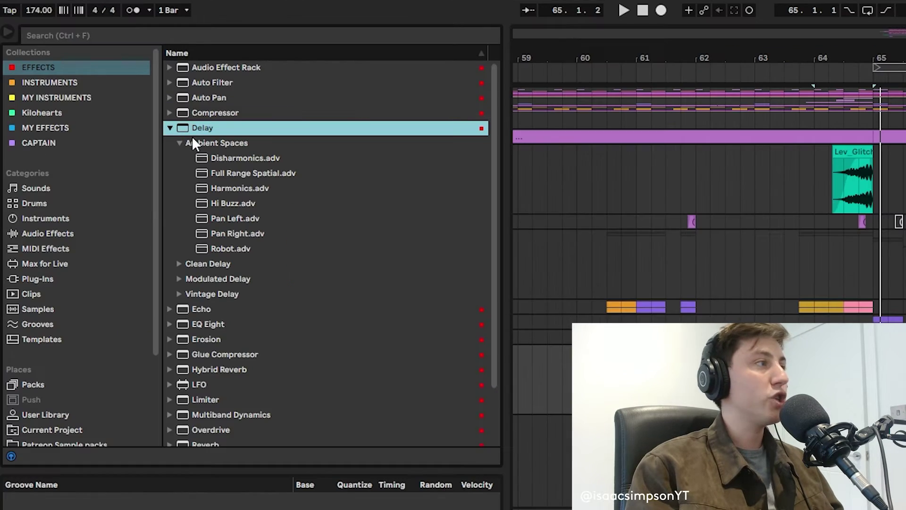
click(182, 142)
click(178, 172)
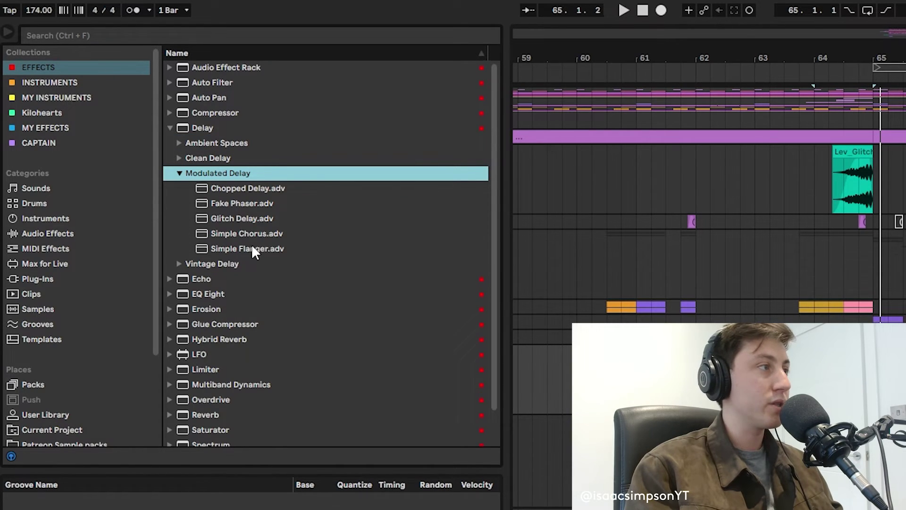
drag(248, 218, 427, 424)
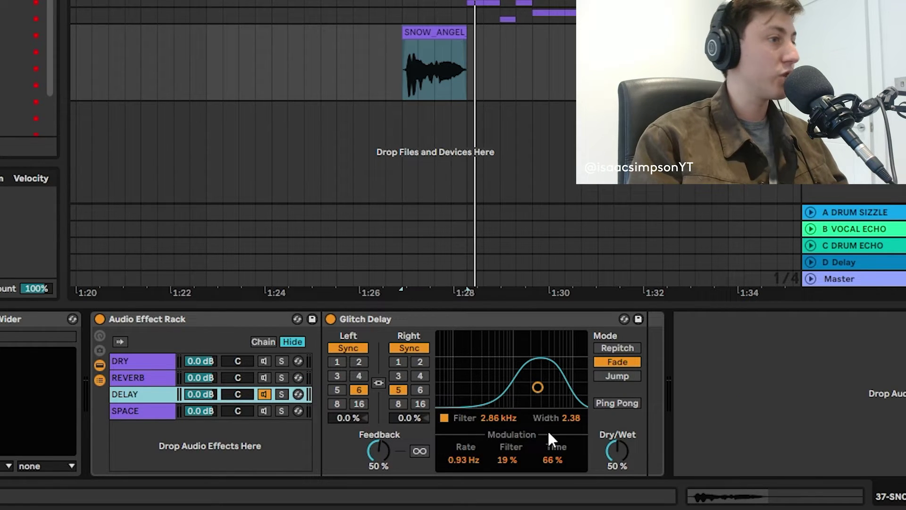
key(space)
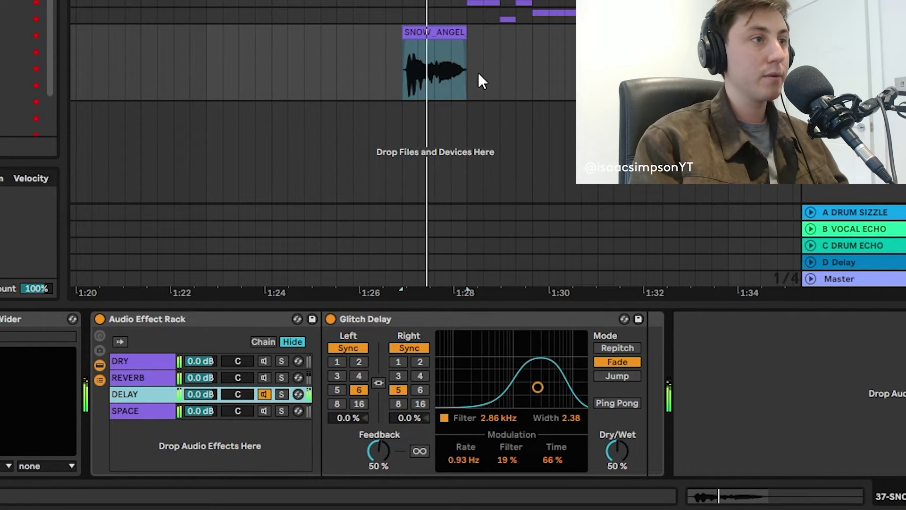
Set Glitch Delay's dry/wet to 100%, its feedback to 56% and the right delay time to 3 sixteenths
drag(617, 450, 626, 392)
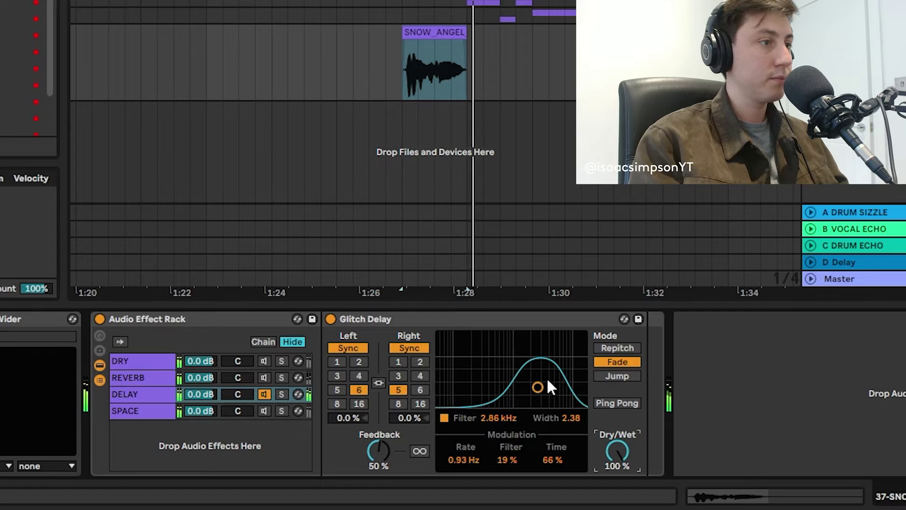
drag(377, 450, 398, 395)
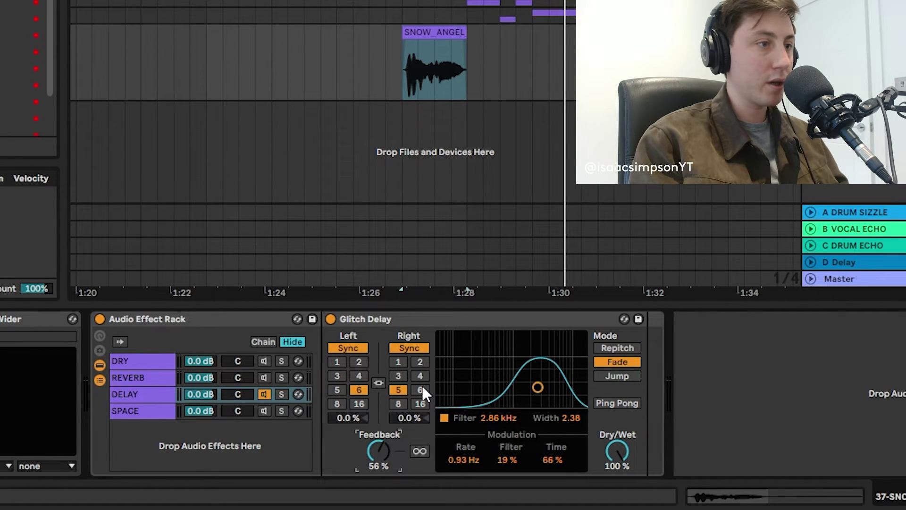
click(403, 375)
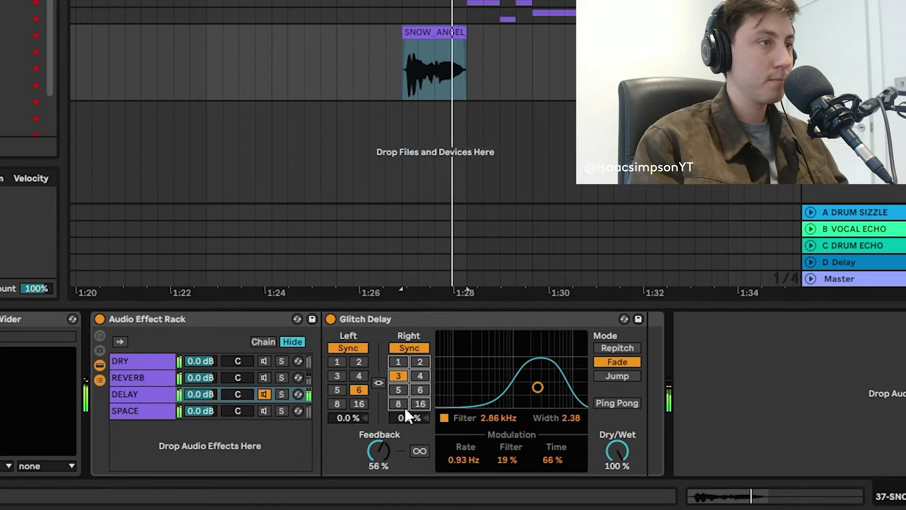
Reactivate the DRY chain and lower the DELAY chain's level to -11.5 dB
click(291, 361)
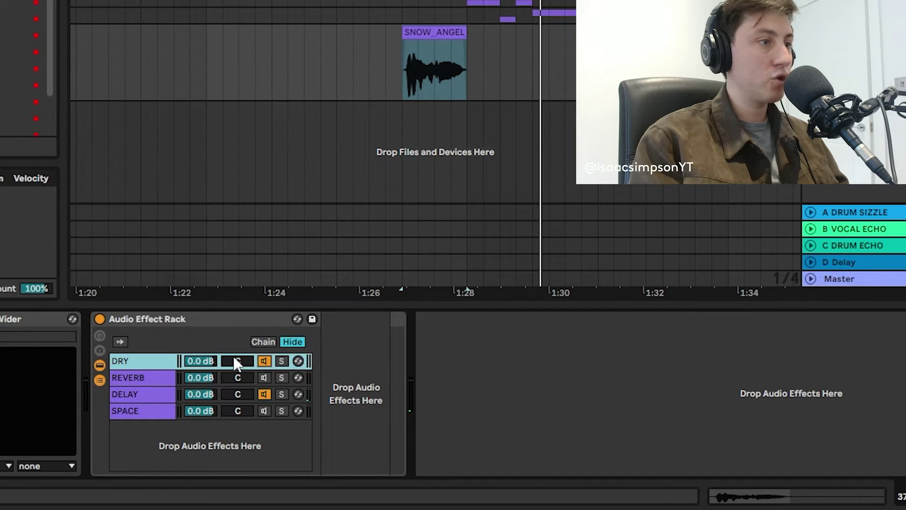
click(136, 396)
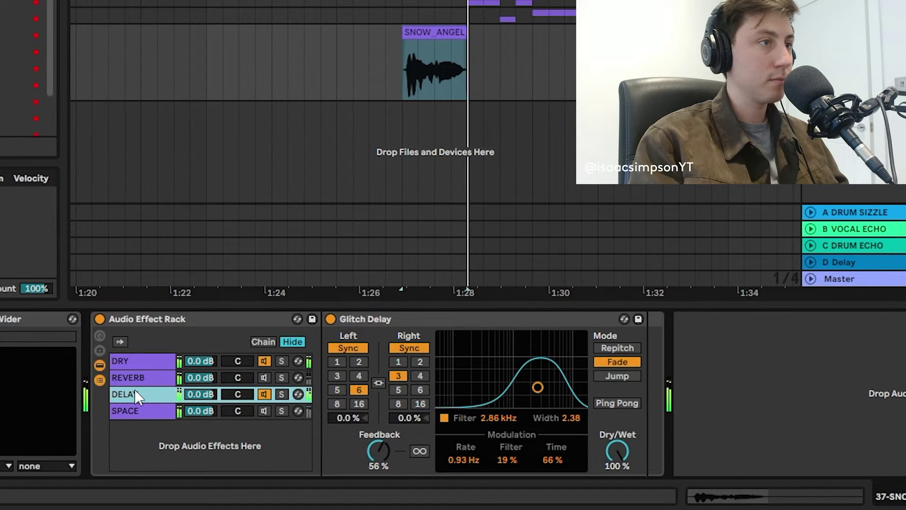
drag(198, 394, 198, 418)
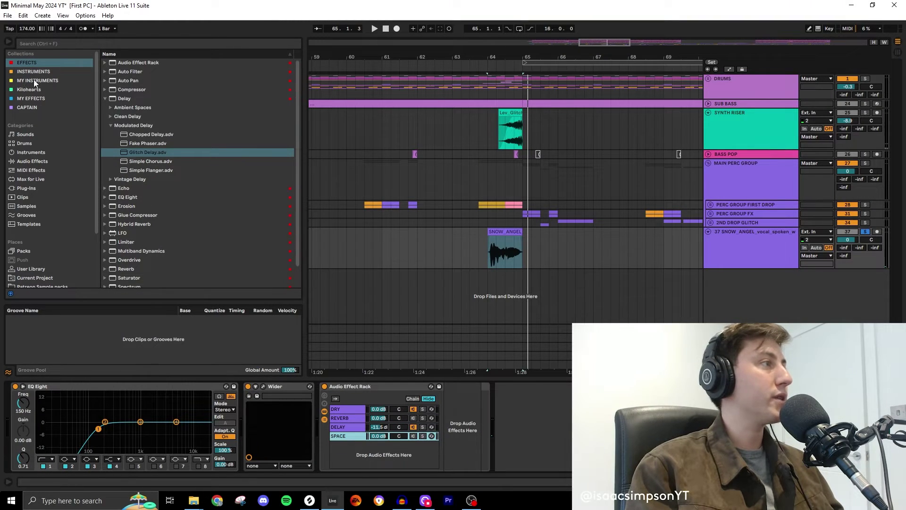
Load ValhallaSupermassive from MY EFFECTS into the SPACE chain and choose its reverb preset Massive Vocal
click(30, 99)
click(137, 171)
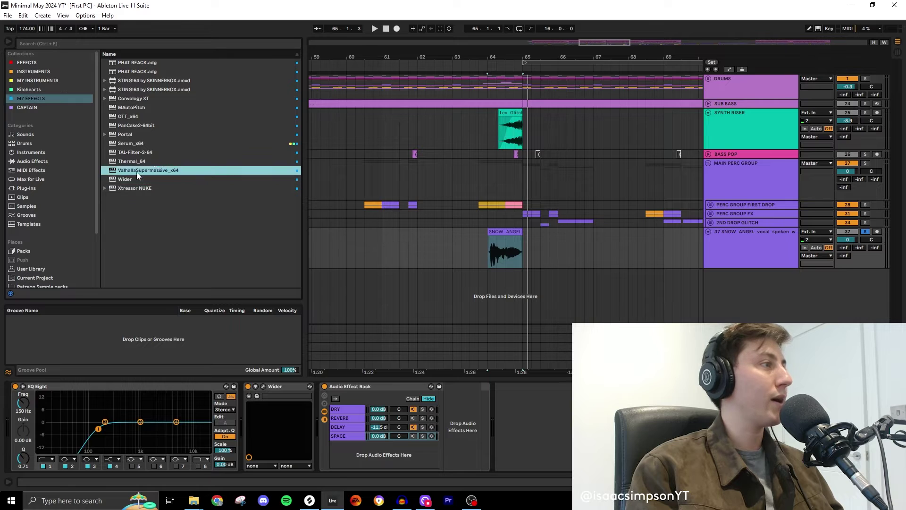
drag(391, 448, 343, 433)
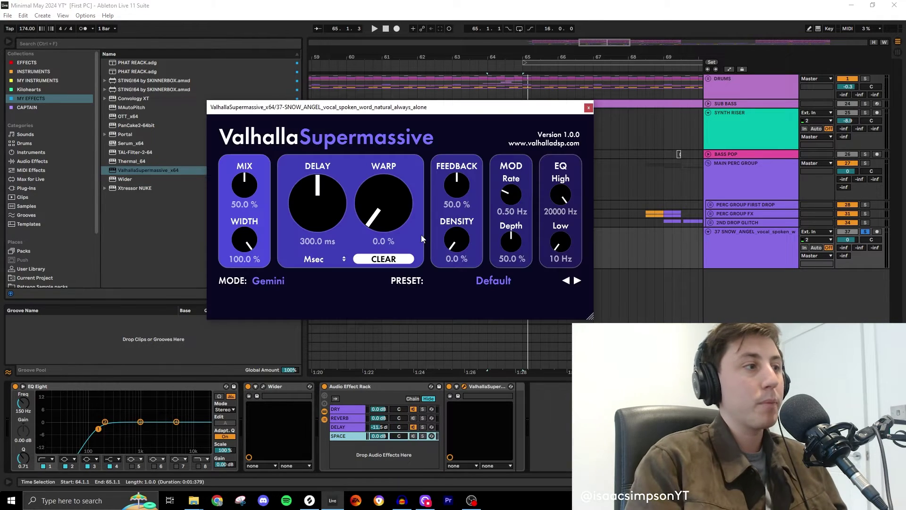
click(494, 280)
mouse_move(472, 385)
mouse_move(549, 365)
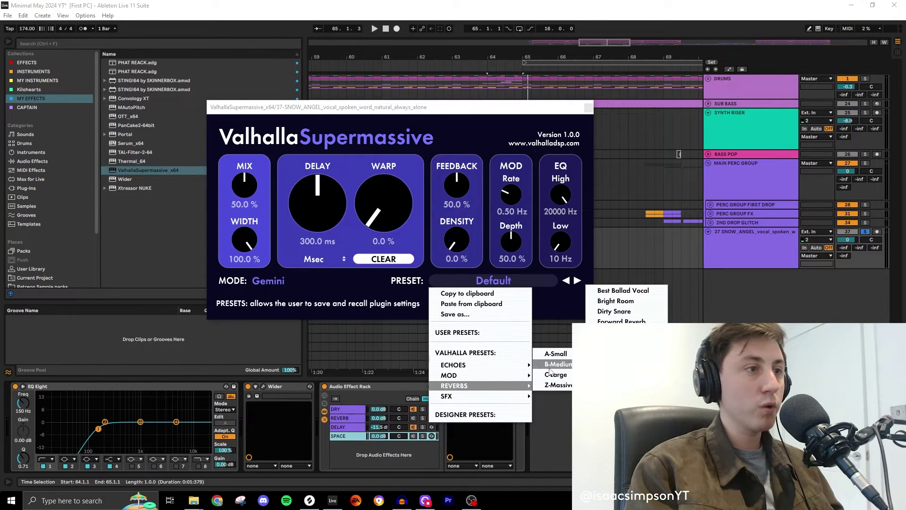
click(616, 342)
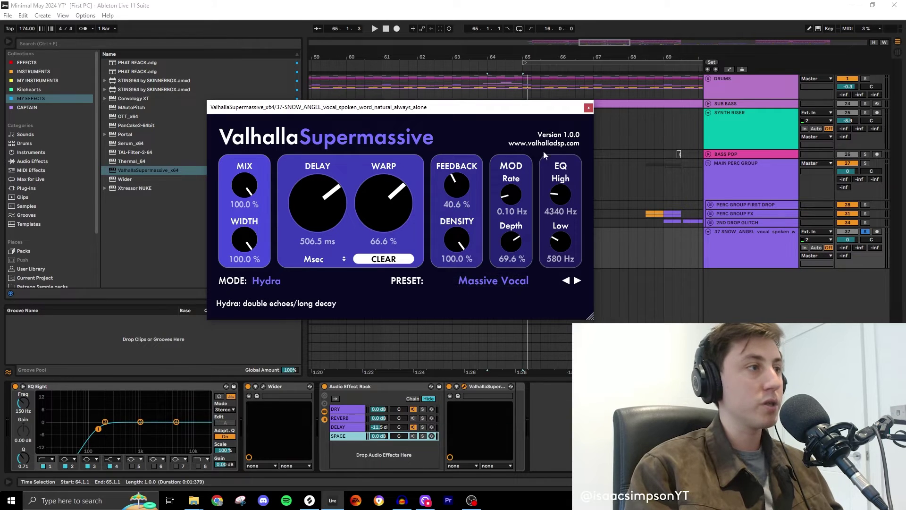
Close the plug-in window, audition the soloed SPACE chain and set its level to -9.3 dB
click(588, 108)
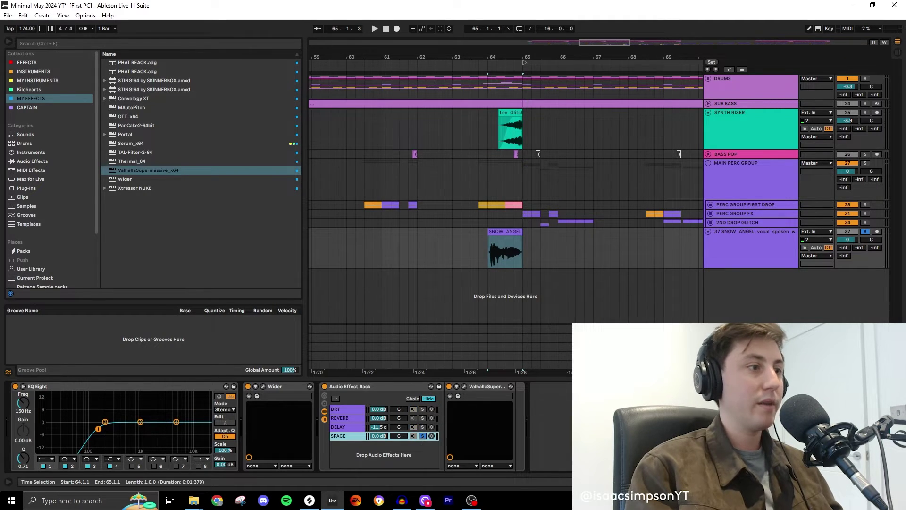
key(space)
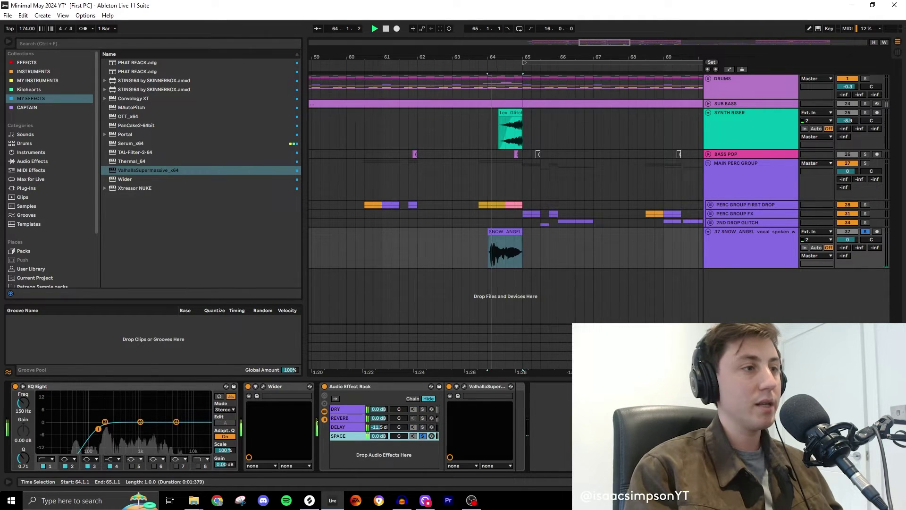
click(336, 439)
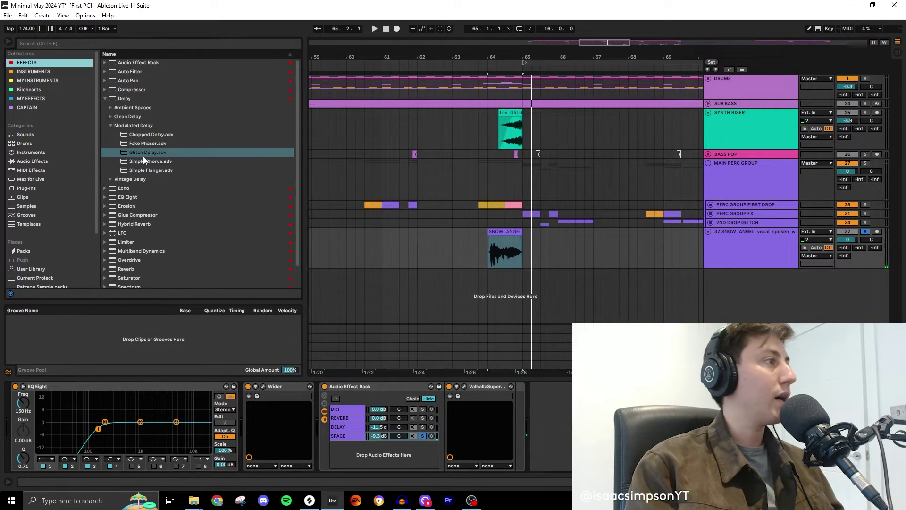
Add EQ Eight and a Compressor behind ValhallaSupermassive in the SPACE chain and pick a sidechain source for the Compressor
drag(131, 198, 356, 433)
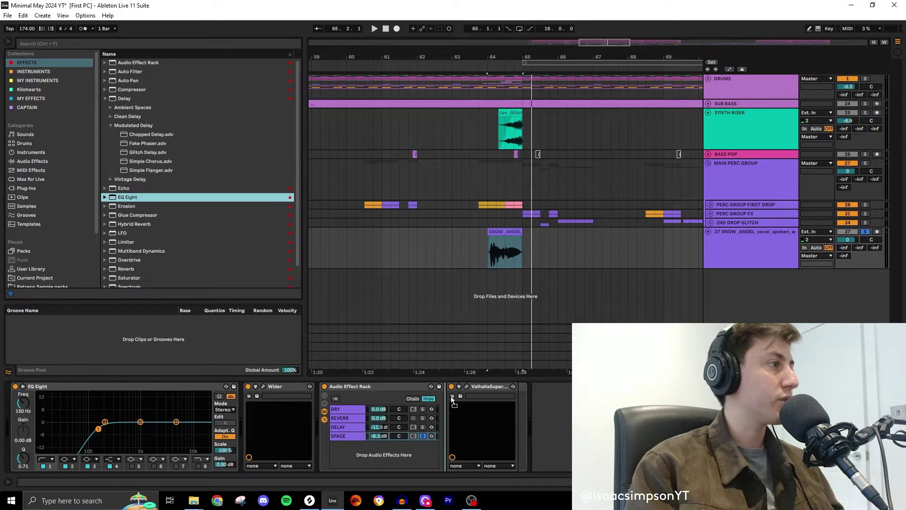
drag(159, 407, 160, 410)
drag(543, 319, 833, 338)
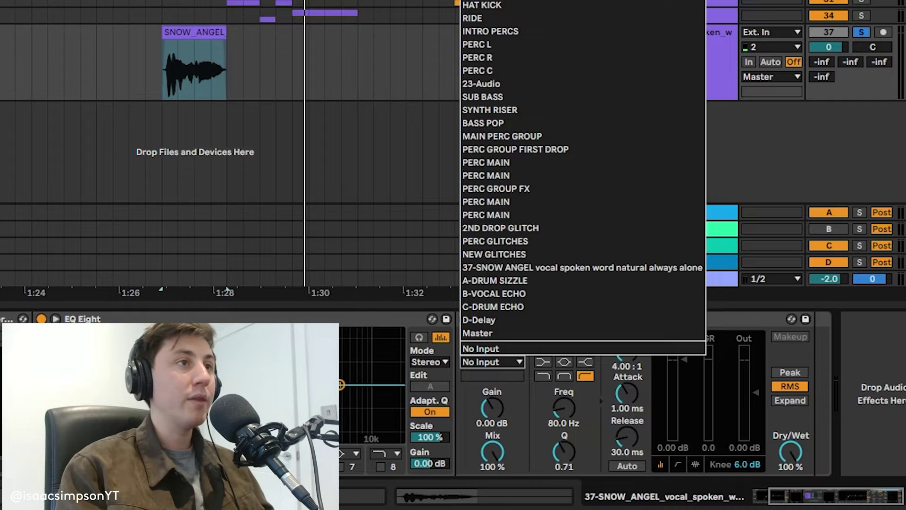
click(510, 3)
key(space)
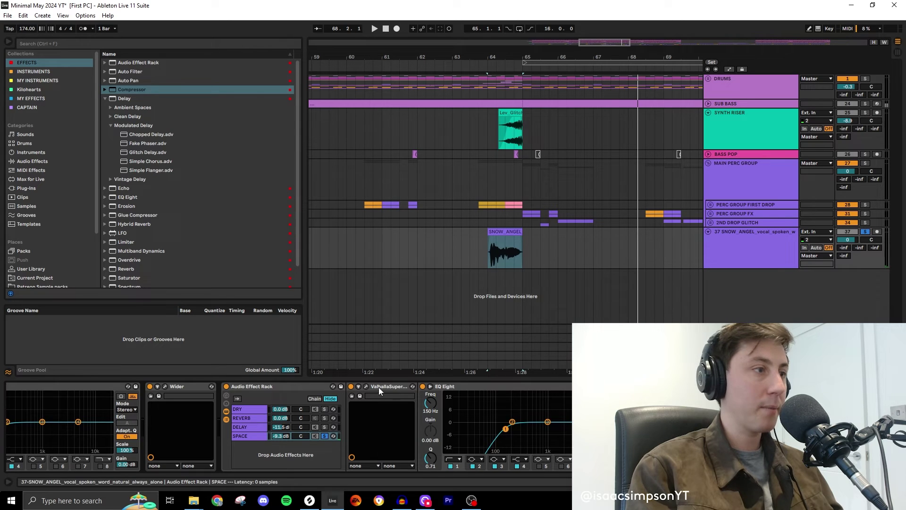
Set ValhallaSupermassive's delay to 1015 ms and reactivate the other rack chains to audition them together
click(366, 386)
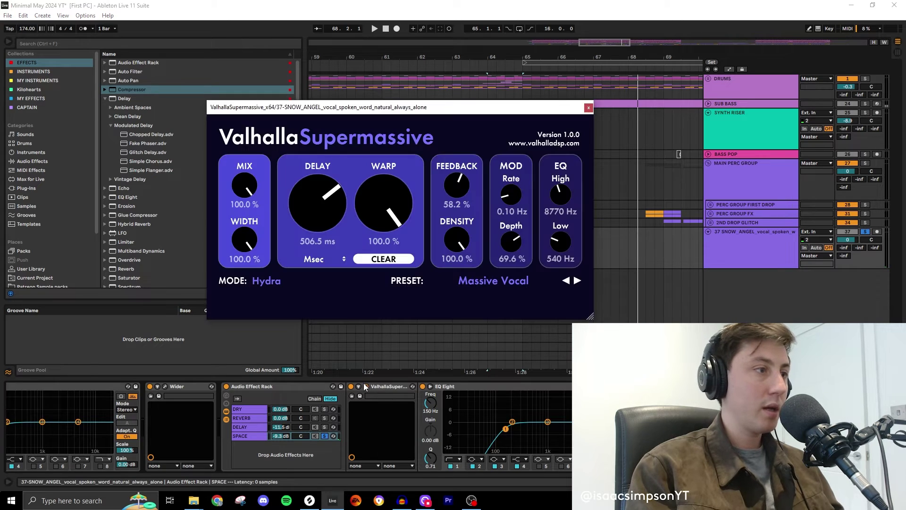
drag(310, 202, 314, 191)
click(312, 423)
click(315, 418)
key(space)
click(589, 107)
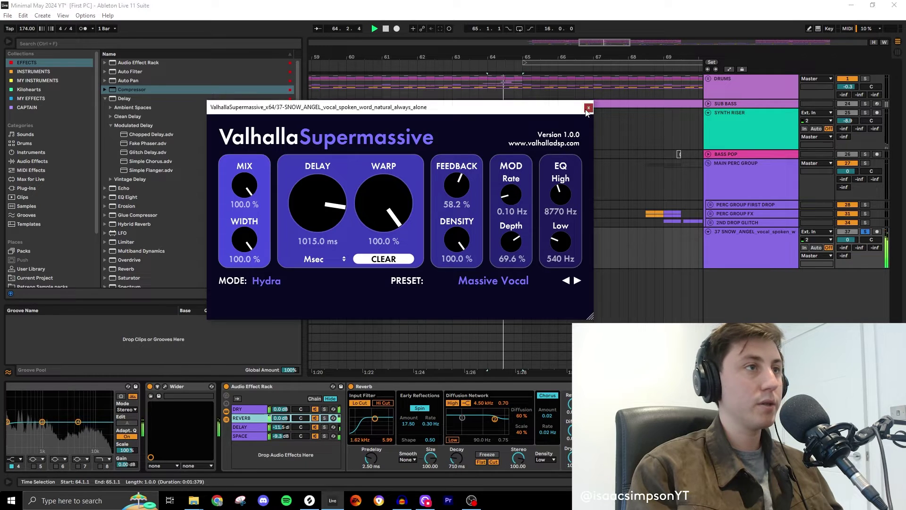
Set both the vocal track's volume and the SPACE chain's level to -8.4 dB
drag(847, 239, 847, 241)
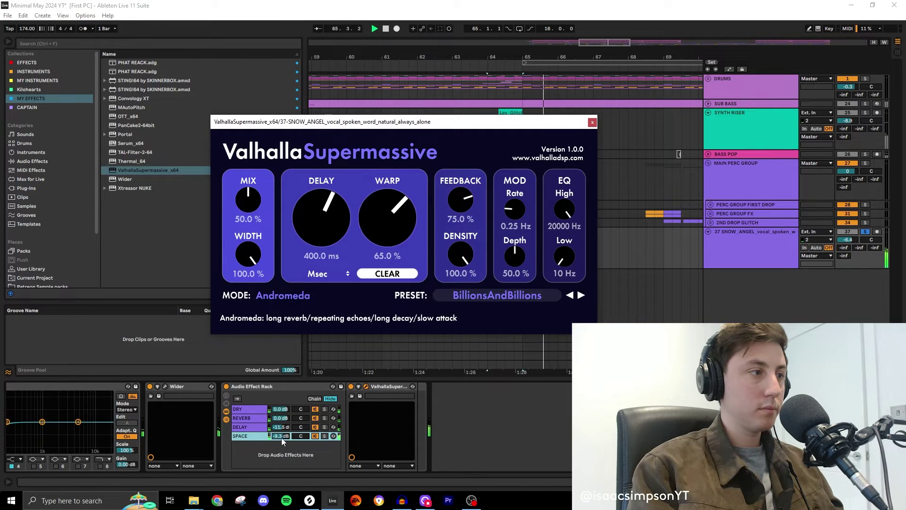
drag(282, 436, 281, 434)
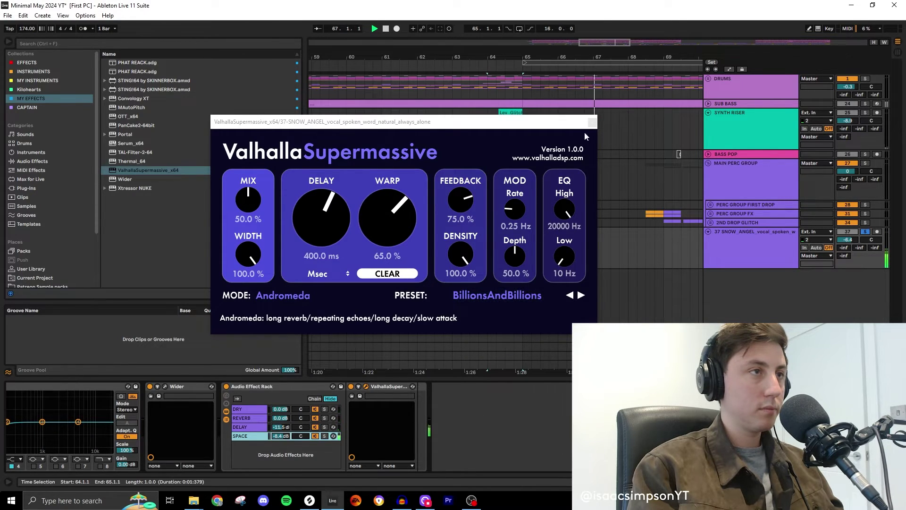
Unsolo the vocal track, close the plug-in window and audition the vocal within the full mix
click(865, 232)
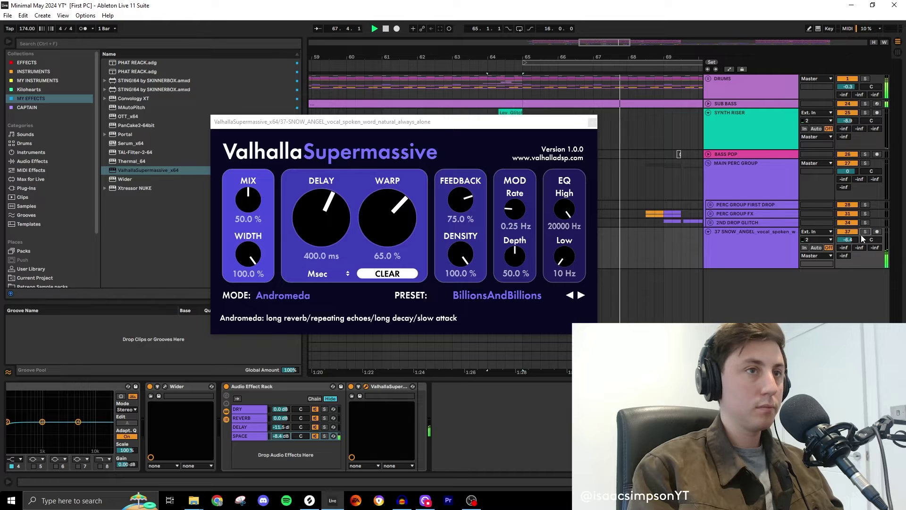
click(591, 123)
scroll(509, 243, down, 3)
scroll(510, 245, up, 4)
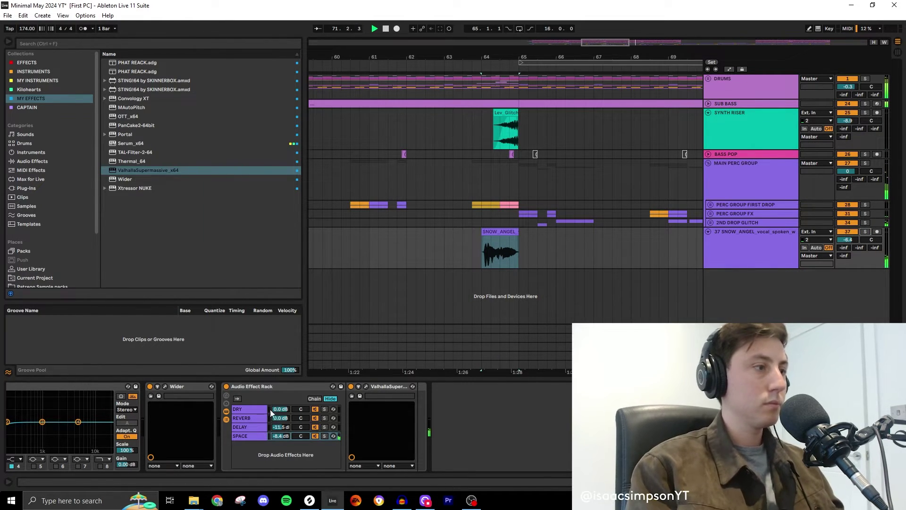
click(415, 245)
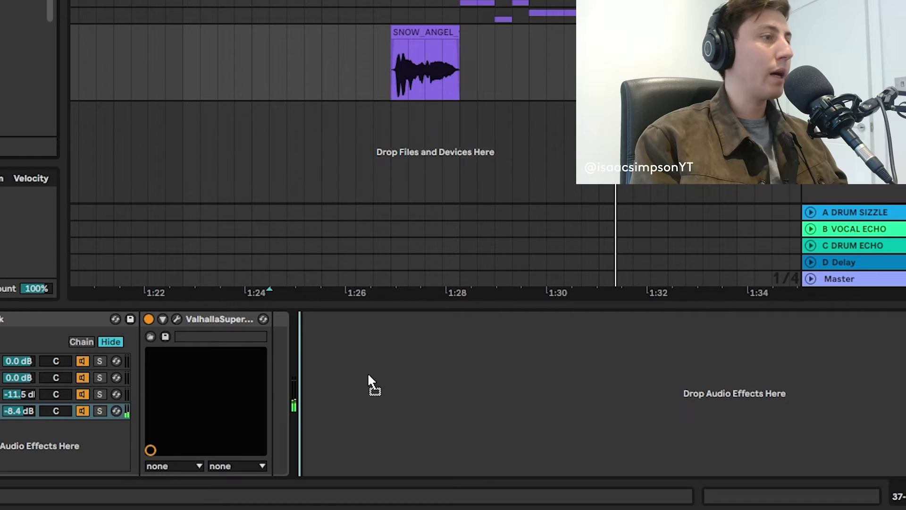
Add EQ Eight with a 150 Hz low cut behind the rack and a SNARE-sidechained Compressor behind ValhallaSupermassive in the SPACE chain
drag(367, 373, 441, 363)
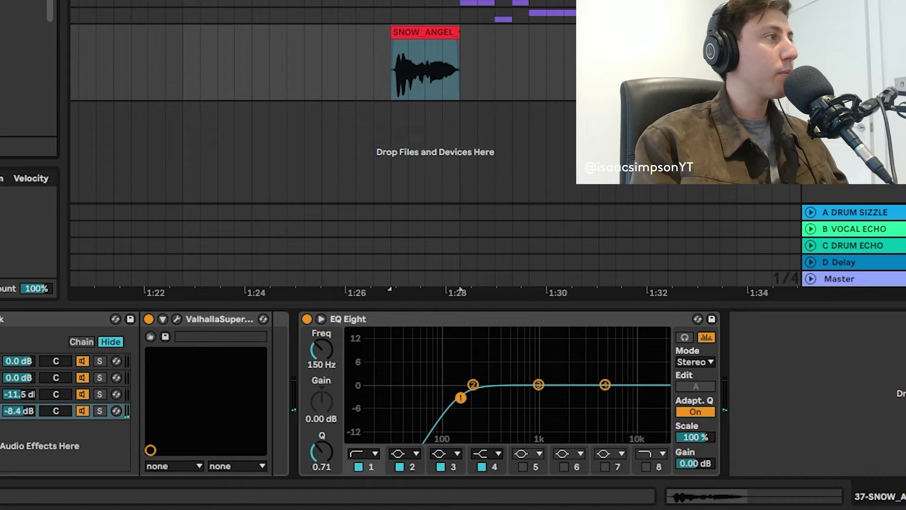
drag(1, 361, 361, 363)
click(296, 319)
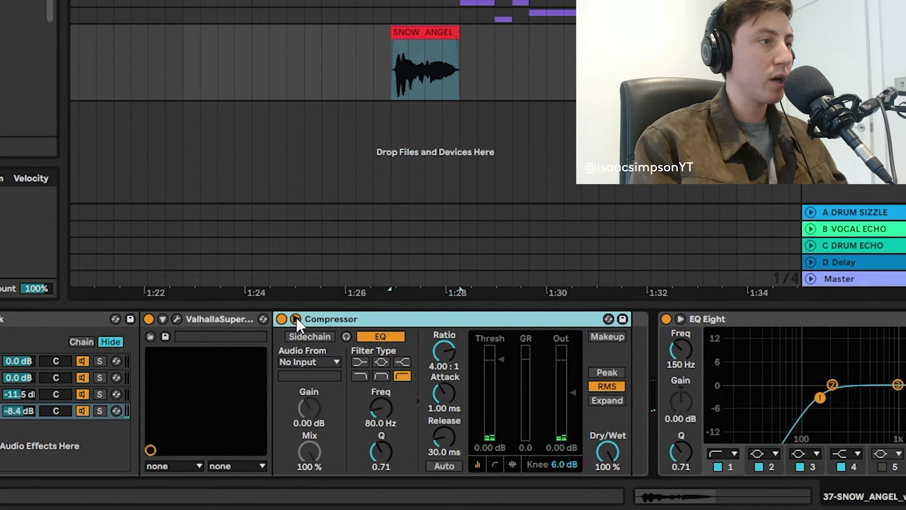
Automate the Compressor's Device On so that it is off until bar 65 and on from there, and play the transition
right_click(281, 320)
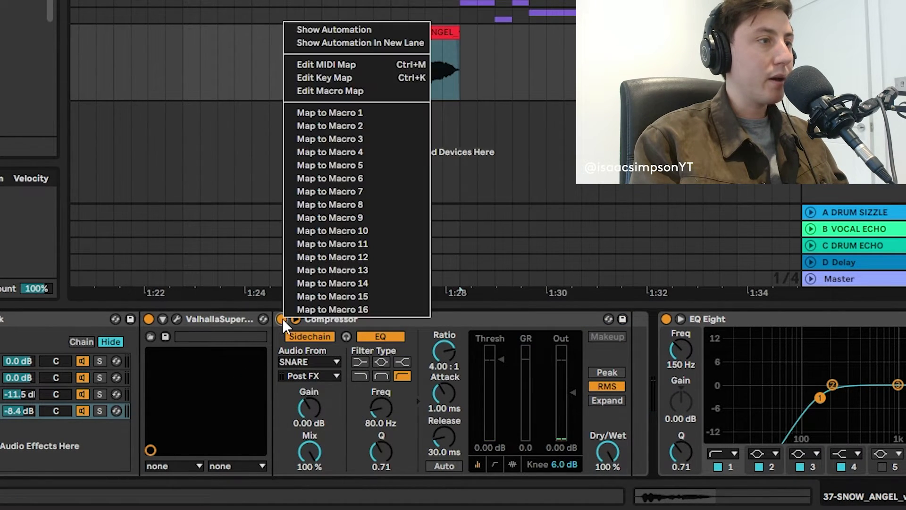
click(347, 29)
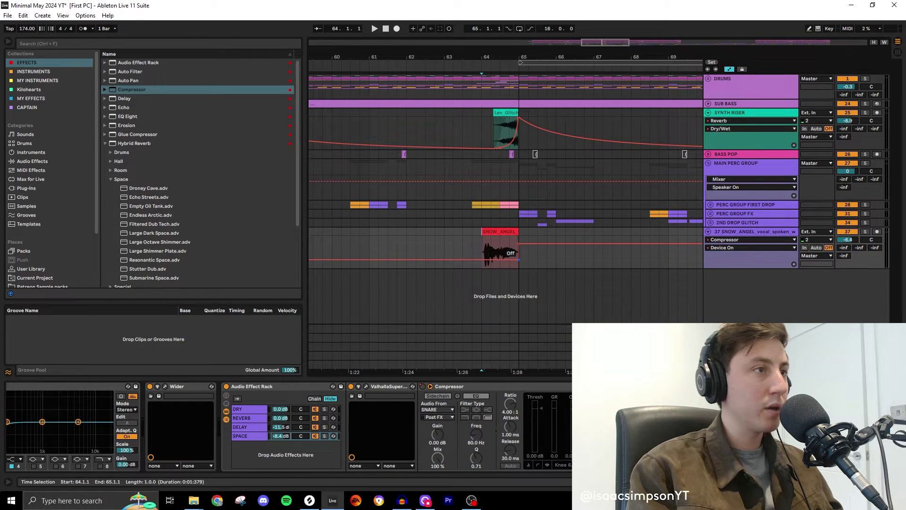
key(space)
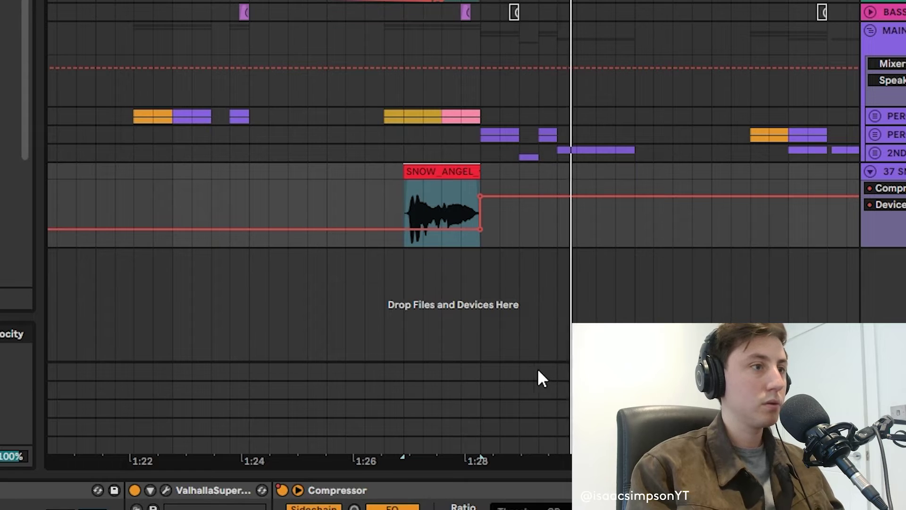
Change the Compressor's sidechain source to KICK and audition the vocal within the full mix
click(514, 508)
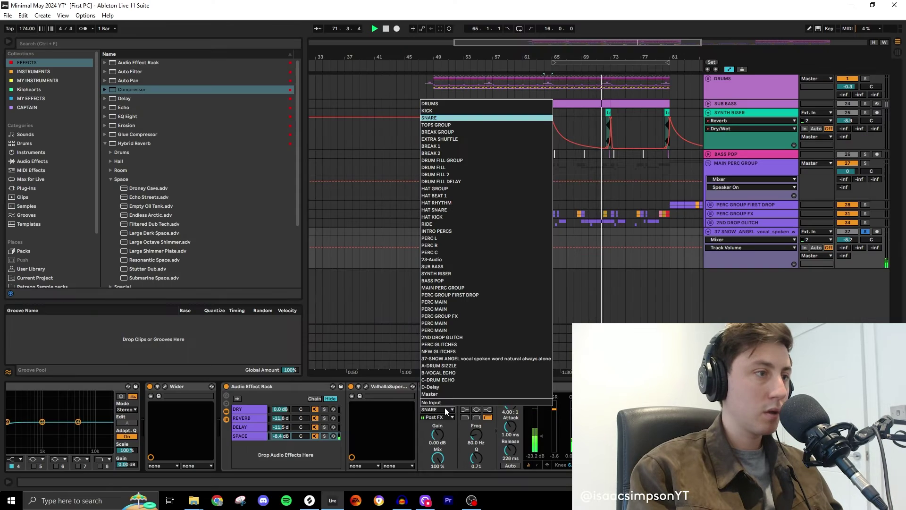
click(453, 113)
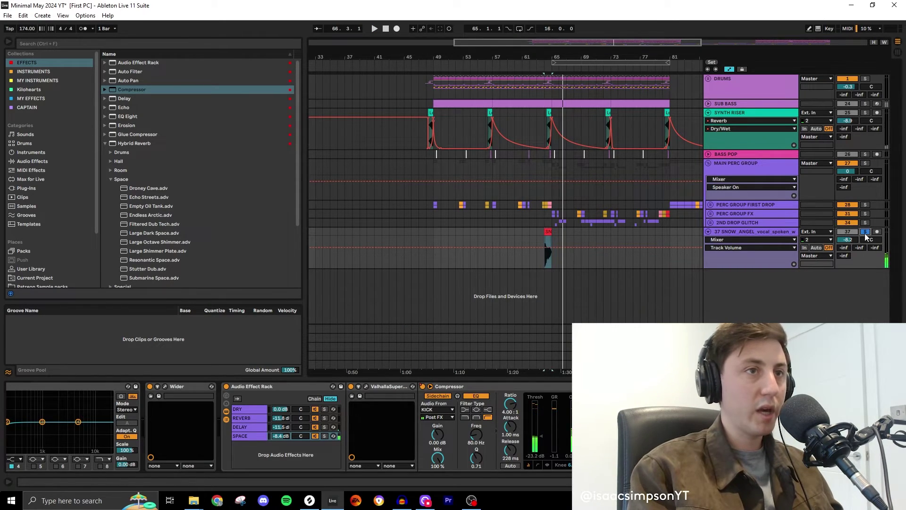
key(space)
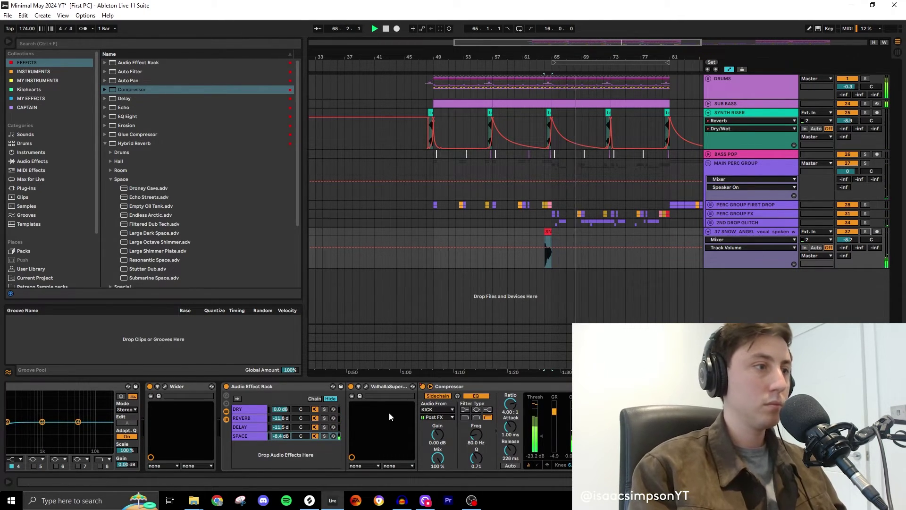
Automate the SPACE chain's volume to fade down gradually from bar 65 to bar 81, audition it and hide the automation
right_click(279, 436)
click(318, 259)
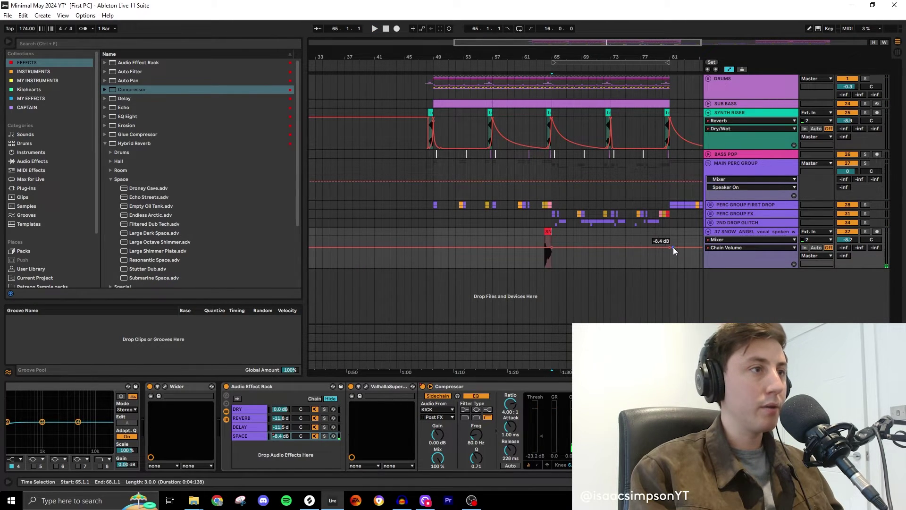
drag(663, 247, 661, 268)
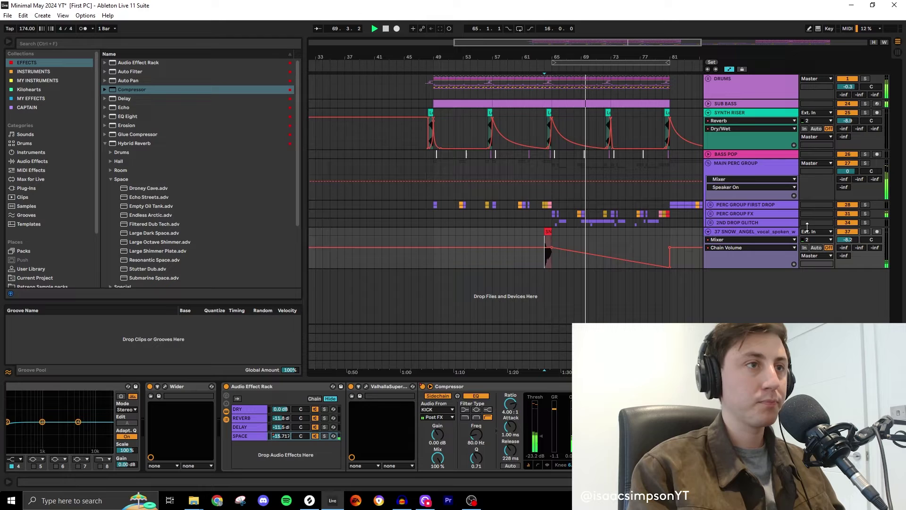
key(a)
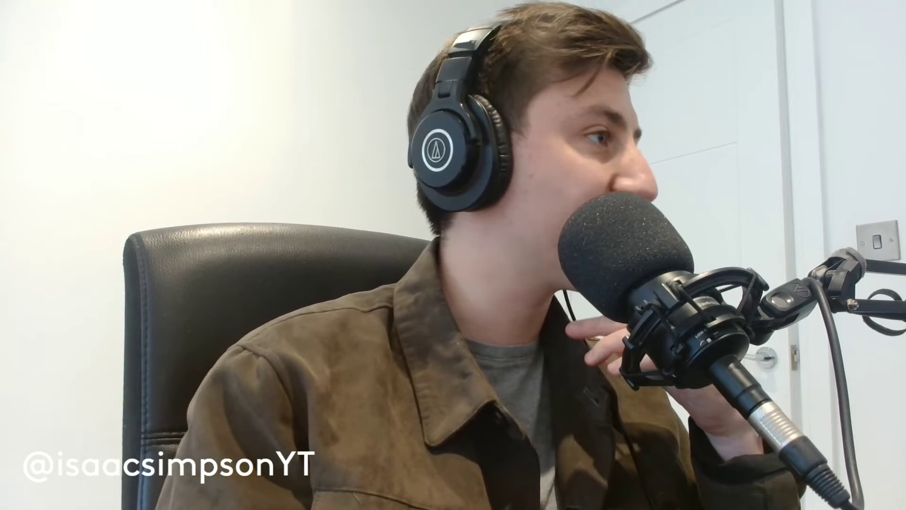
Add Spectral Resonator ahead of the vocal track's effects and set its frequency to 41.2 Hz and shift to -3.0 st while playing
drag(132, 63, 15, 425)
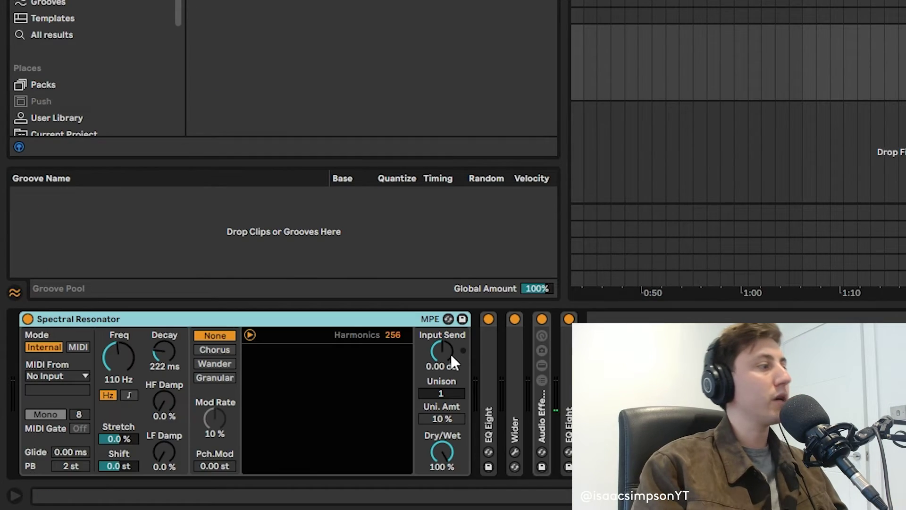
click(832, 162)
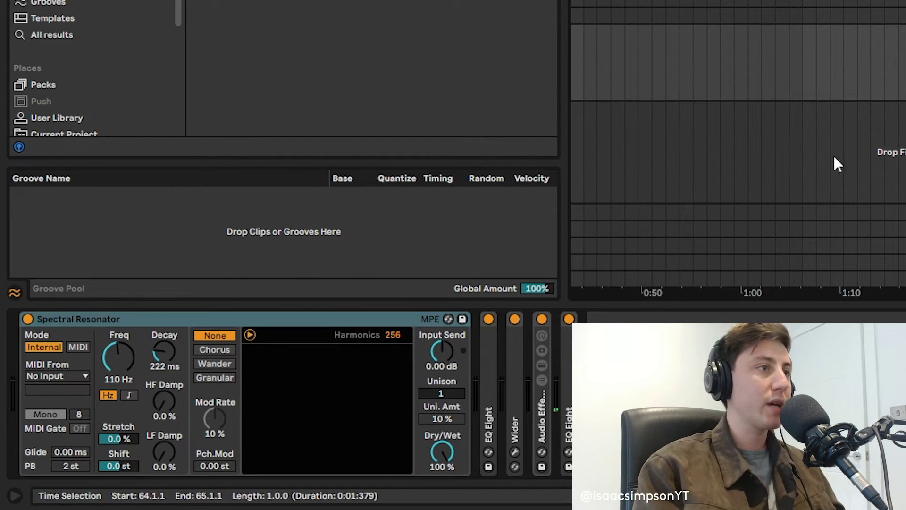
key(space)
mouse_move(129, 361)
mouse_down()
mouse_move(128, 375)
mouse_move(129, 367)
mouse_up()
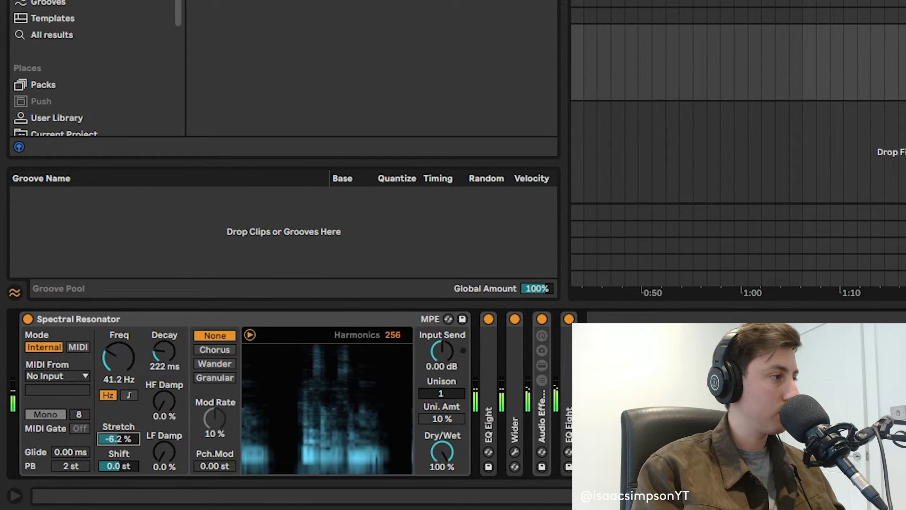
drag(123, 439, 123, 474)
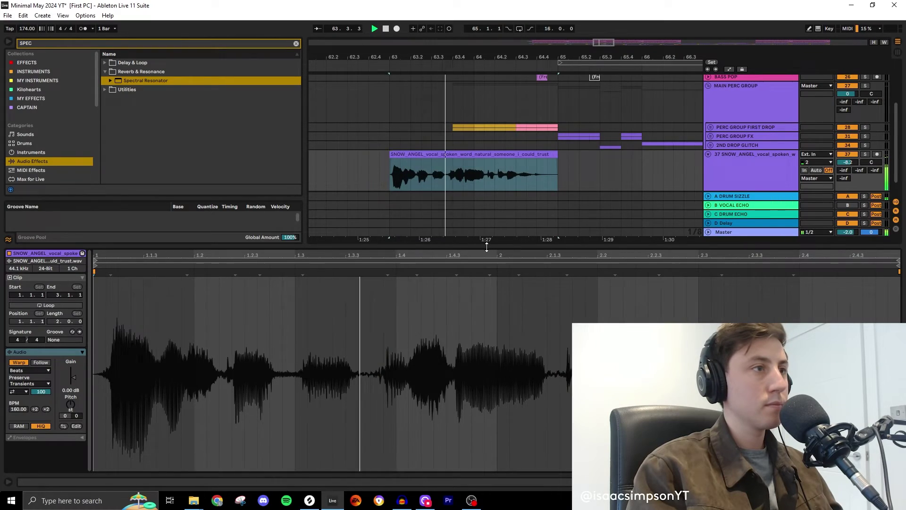
Close the clip view and duplicate the SNOW_ANGEL vocal track with its effects for further vocal samples
key(ctrl+alt+l)
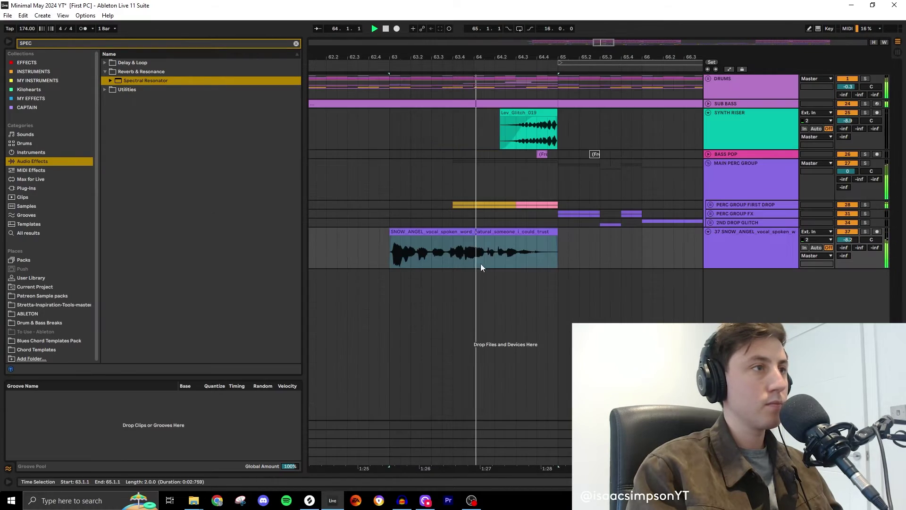
scroll(522, 262, down, 4)
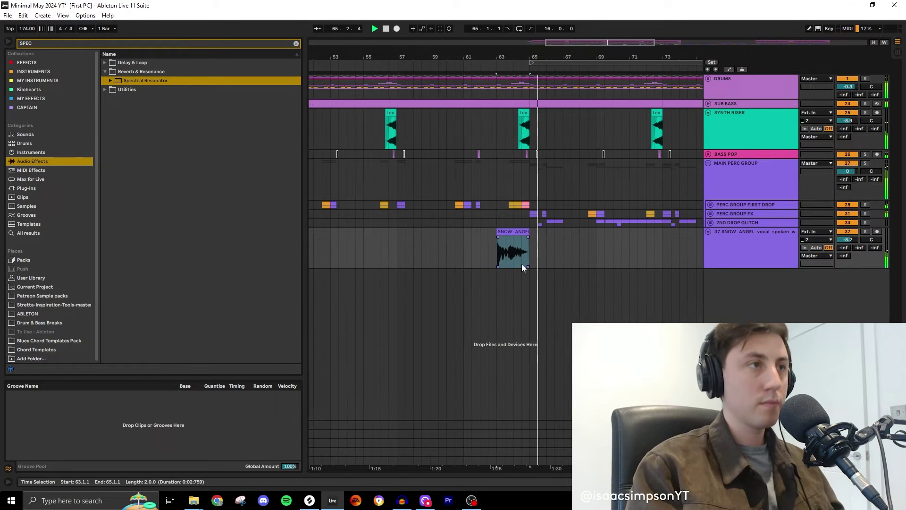
click(752, 259)
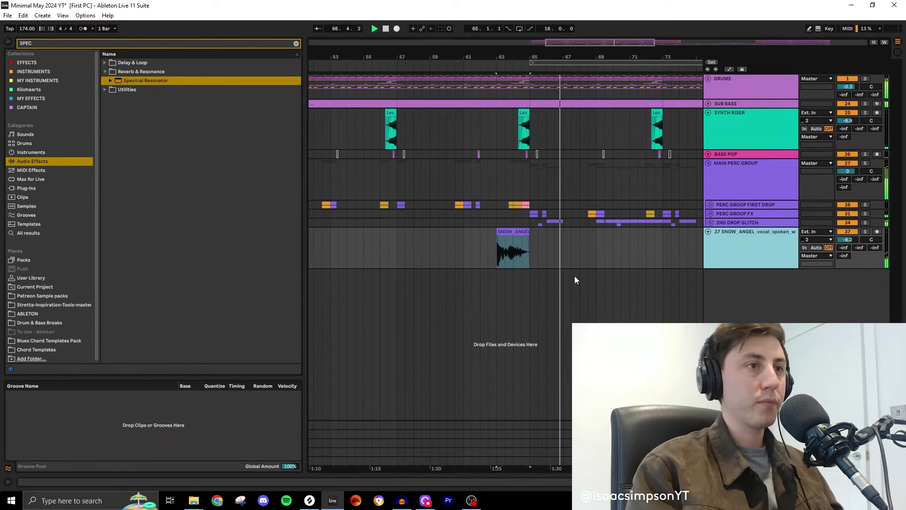
key(ctrl+d)
scroll(528, 291, down, 4)
Move the selected whisper clips on track 38 to the section from bar 69 to bar 78
drag(581, 295, 468, 293)
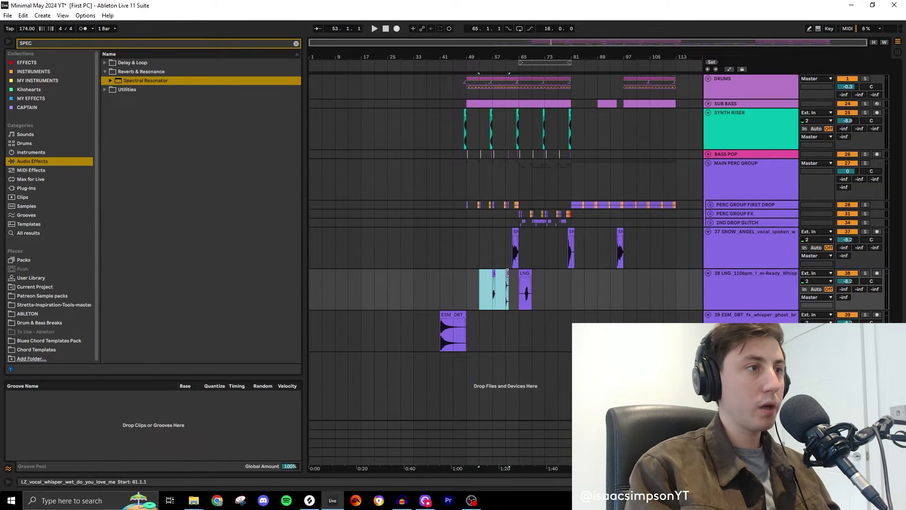
drag(507, 272, 522, 277)
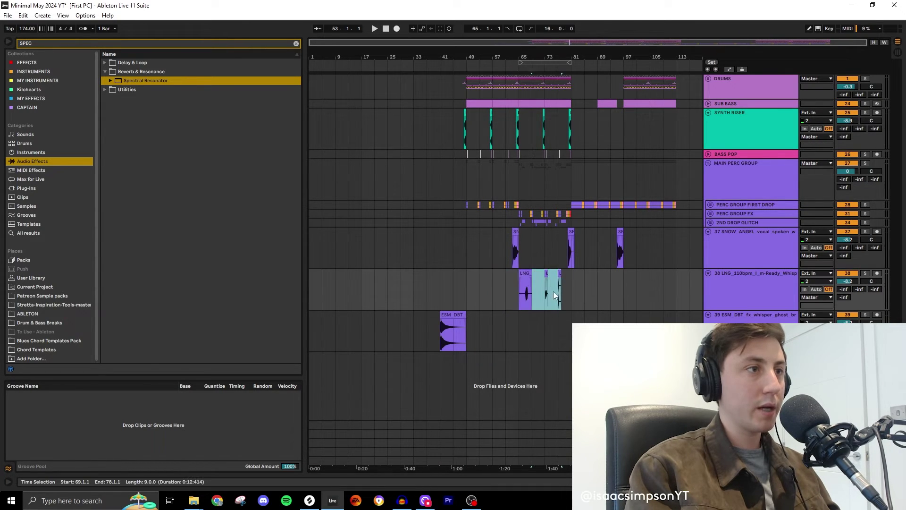
key(z)
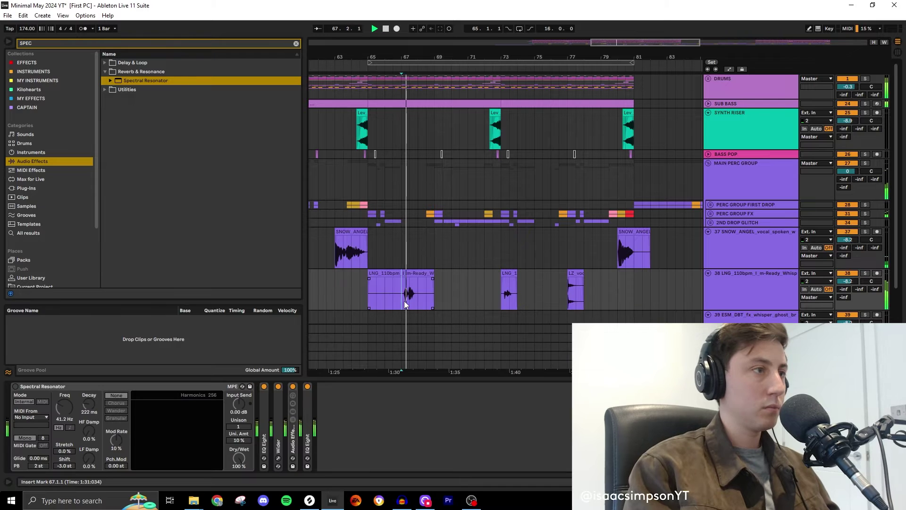
Move the SNOW_ANGEL vocal clip that precedes bar 65 out of the section to bar 17
click(364, 263)
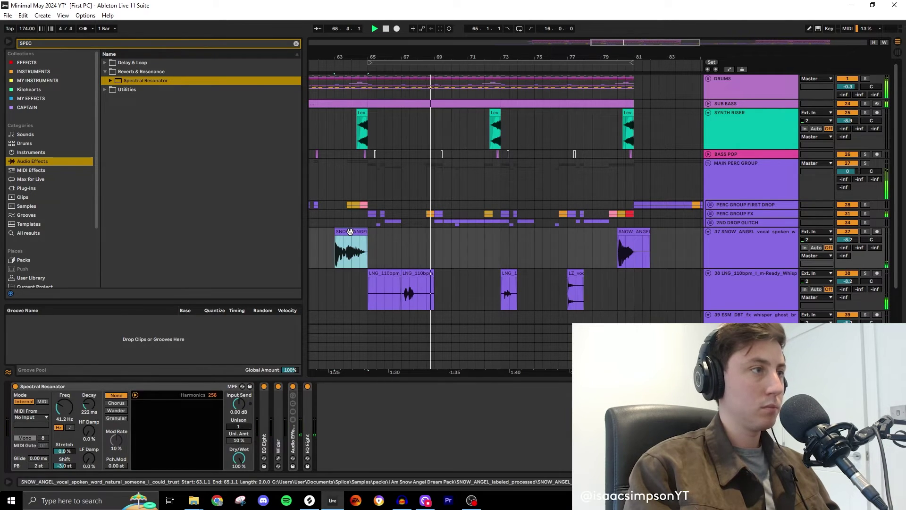
scroll(345, 241, down, 4)
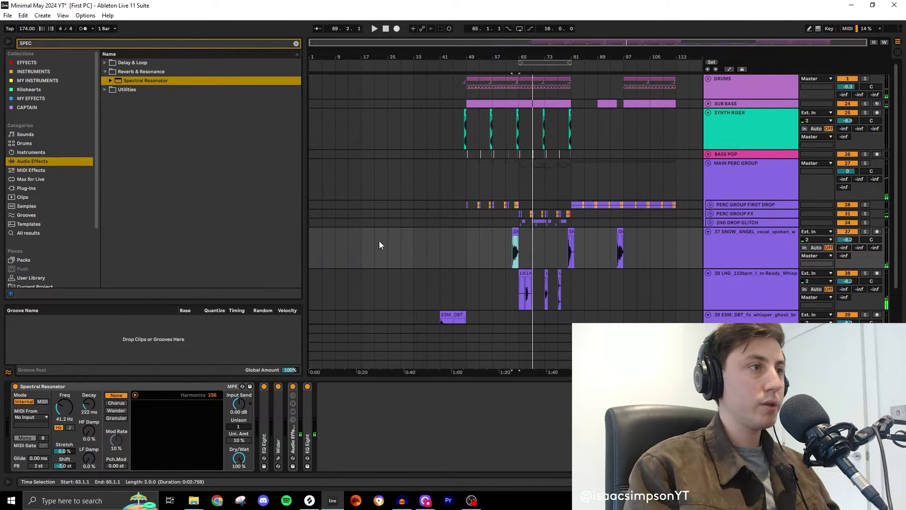
drag(516, 229, 405, 236)
scroll(529, 248, up, 4)
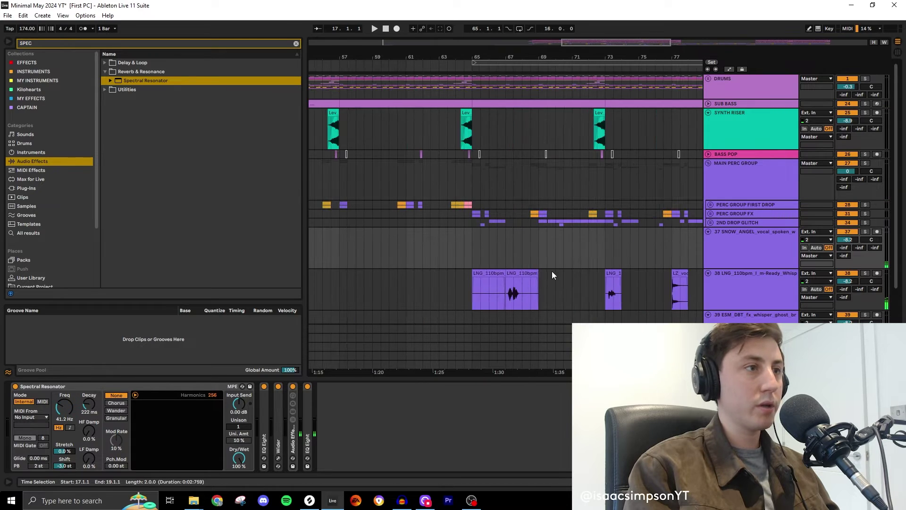
Place the one-bar LNG whisper clip at bar 64, try it on track 37 and return it to track 38 for playback
drag(521, 274, 473, 230)
scroll(473, 249, up, 2)
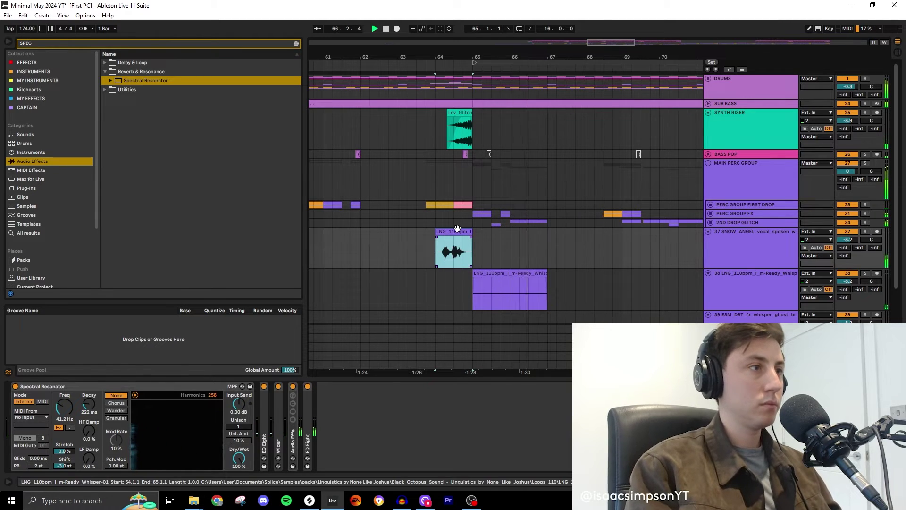
click(751, 249)
scroll(717, 254, down, 1)
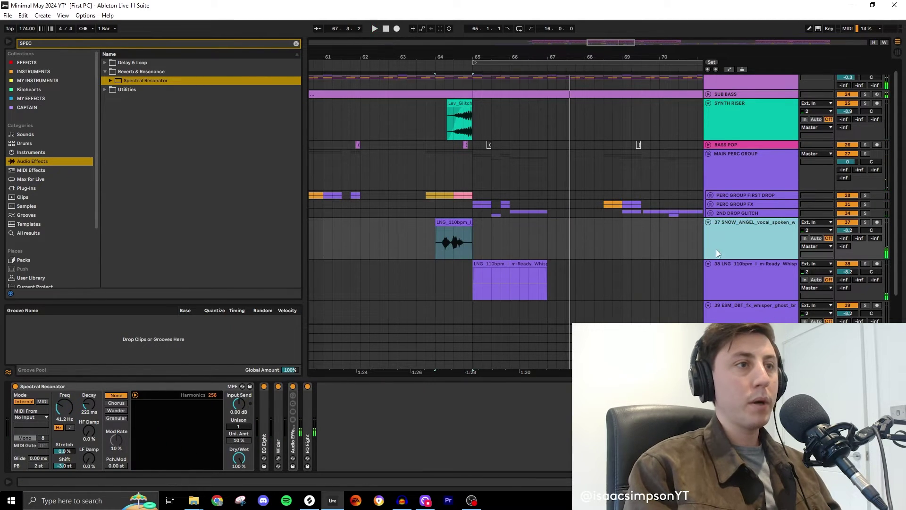
drag(471, 228, 471, 269)
key(space)
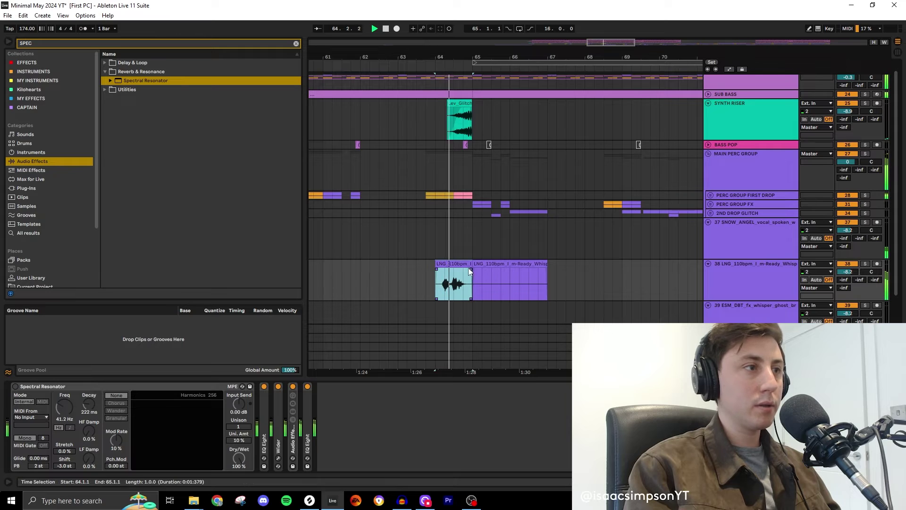
Delete the silent two-bar whisper clip after bar 65, select track 38 and stop playback
click(528, 264)
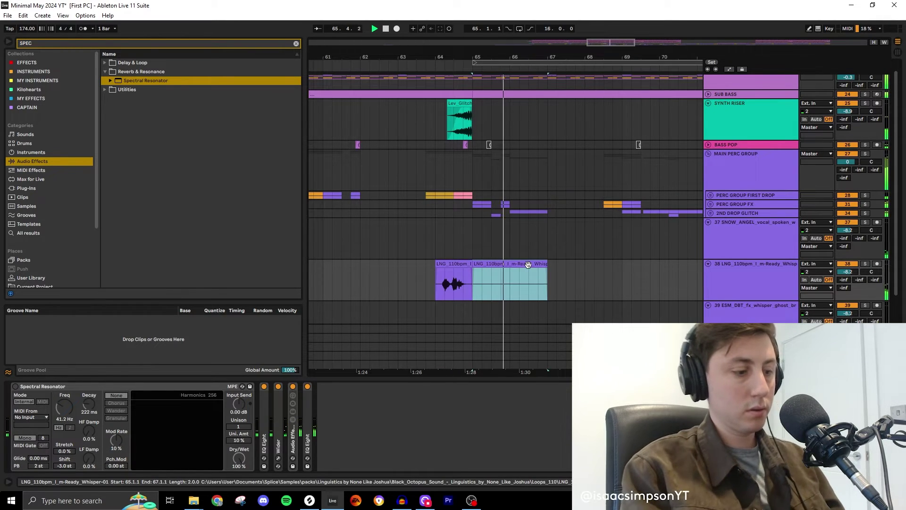
key(Delete)
click(754, 285)
key(space)
Collapse Spectral Resonator on the whisper track, unfold its Audio Effect Rack and toggle the SPACE chain
click(104, 390)
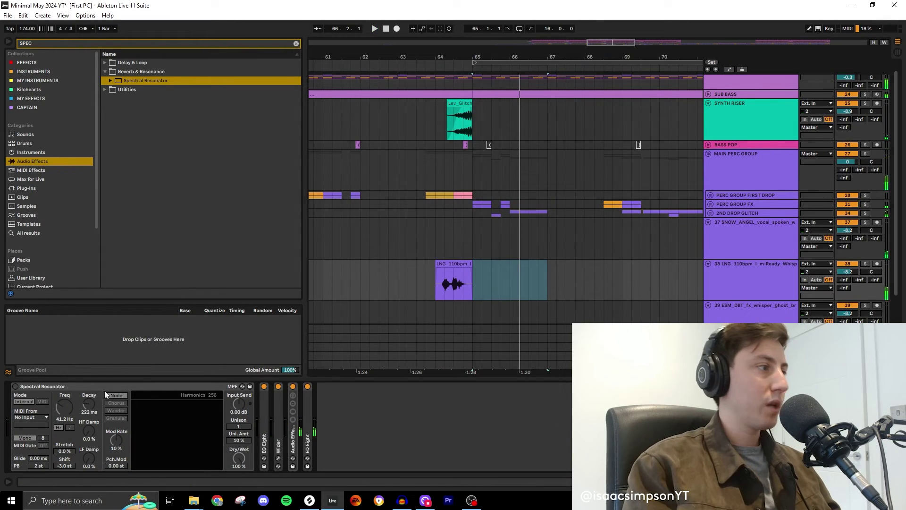
double_click(288, 442)
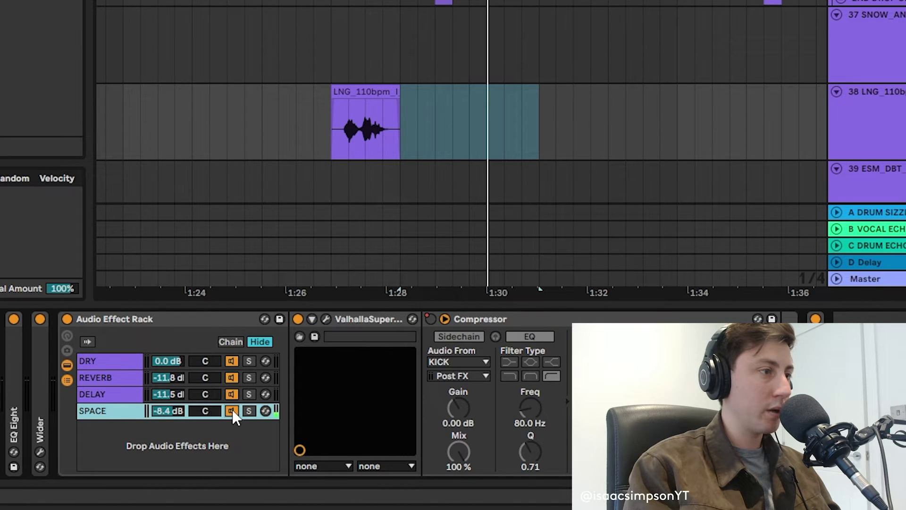
click(233, 409)
Solo and play the whisper clip at bar 64 and change its warp mode
click(392, 92)
key(space)
scroll(434, 123, down, 5)
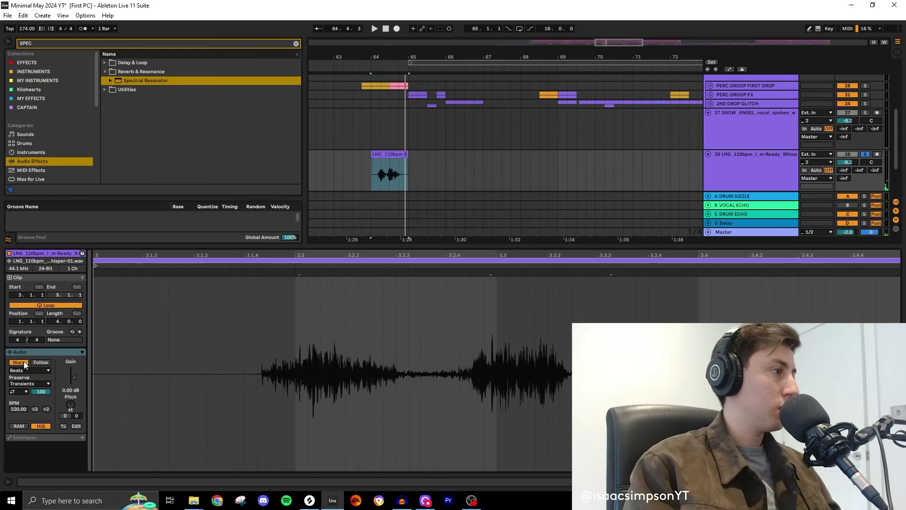
click(28, 370)
click(28, 414)
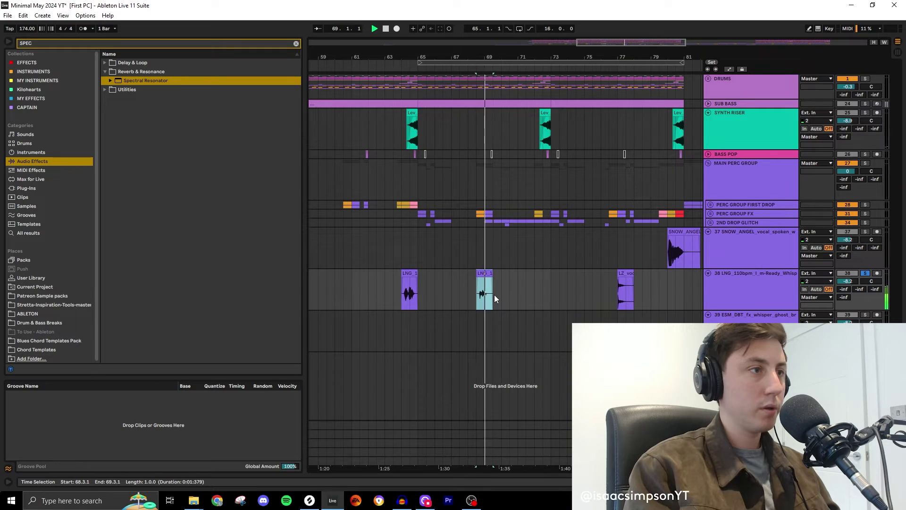
Keep a one-bar LNG whisper clip at bar 72 and clear the leftover fragment near bar 69 on track 38
click(542, 292)
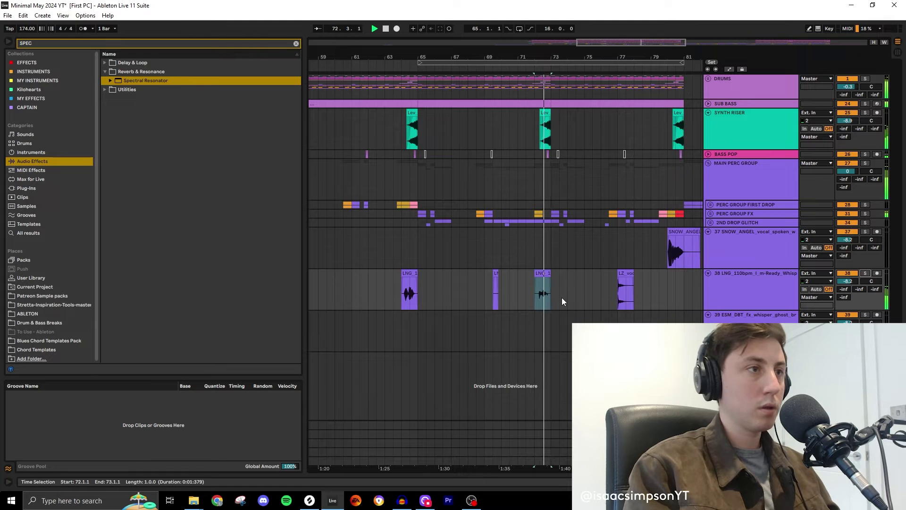
drag(504, 288, 463, 282)
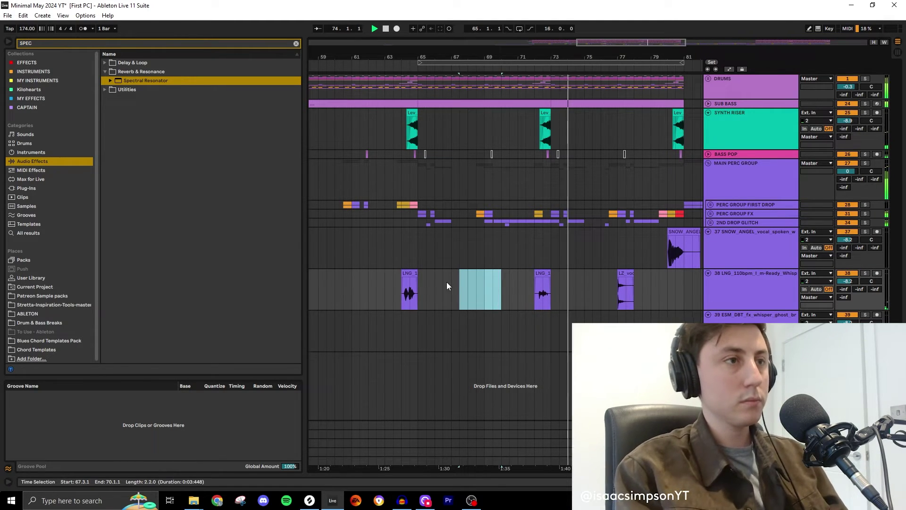
click(453, 295)
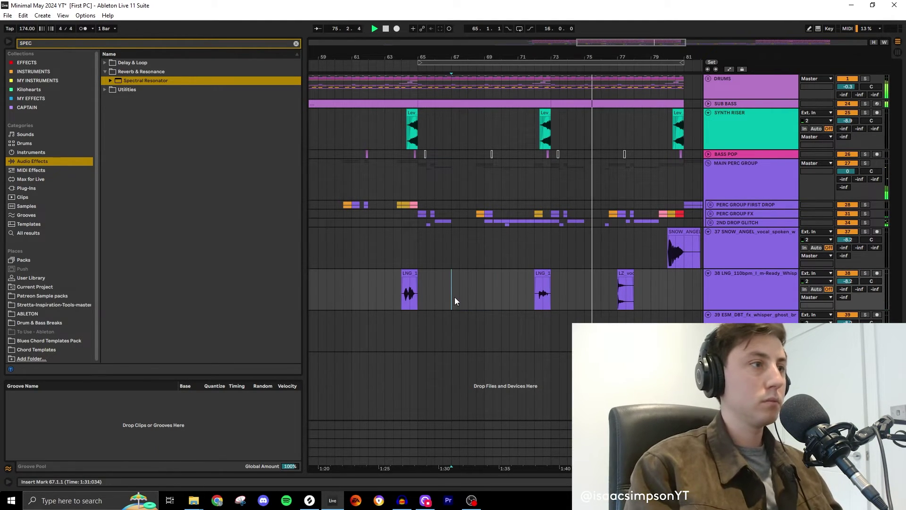
Move the LZ vocal whisper clip on track 38 half a bar earlier to 76.3.1 and audition from just before it
drag(626, 274, 617, 274)
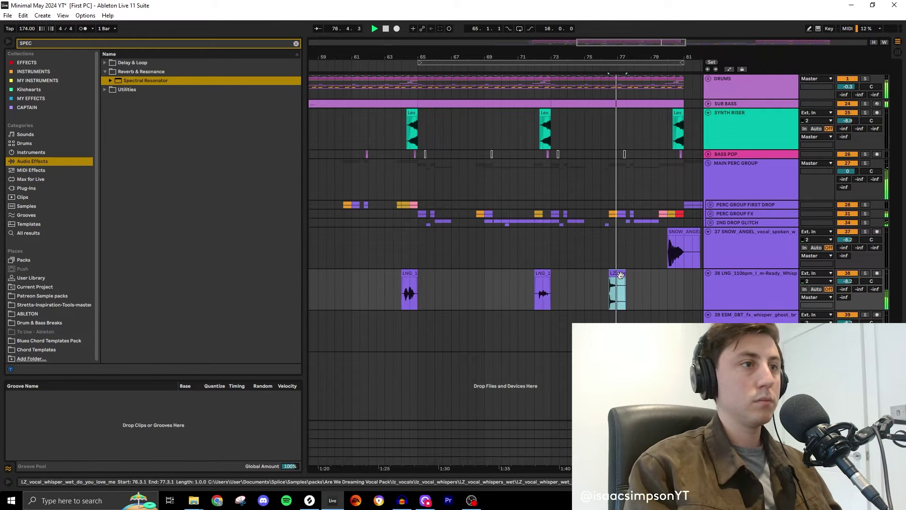
click(601, 292)
key(space)
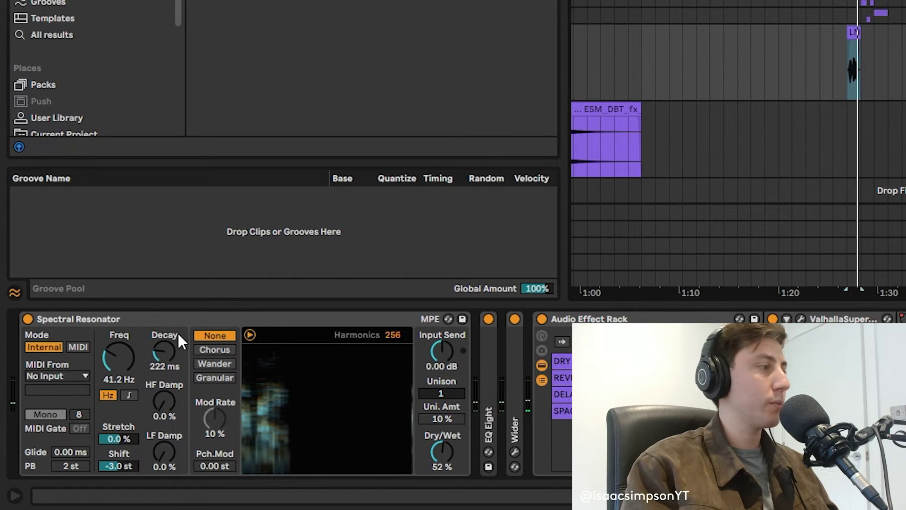
Clear the unwanted duplicate clips from track 38, keeping only the whisper clip near bar 73
click(832, 34)
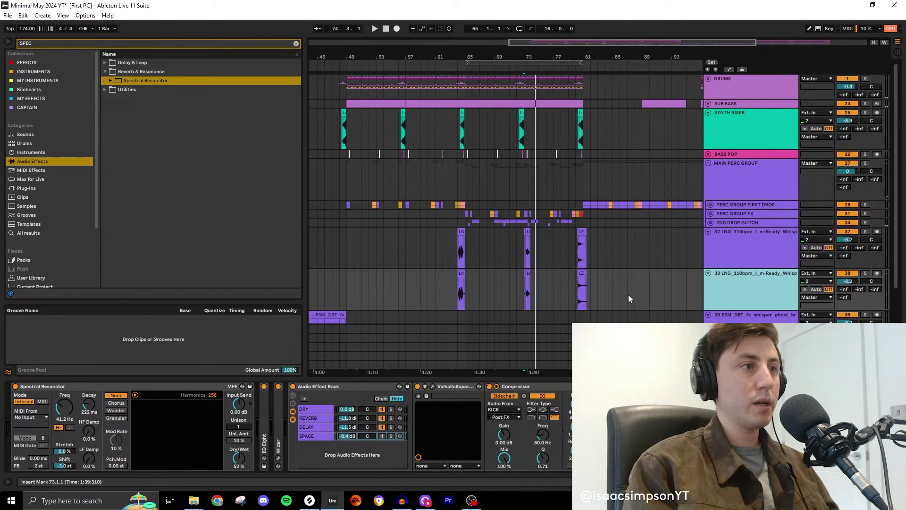
drag(628, 296, 427, 295)
key(Delete)
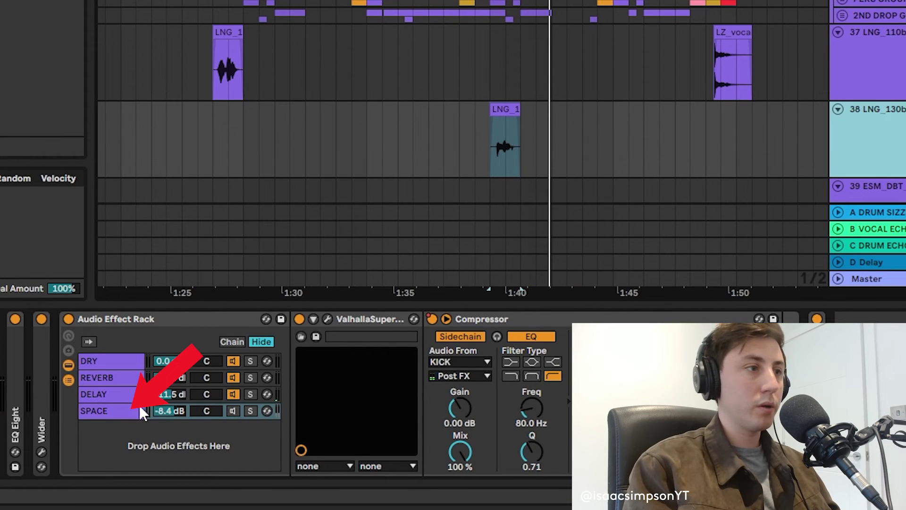
Toggle the SPACE chain of track 38's Audio Effect Rack to compare, and set its chain volume to -11.8 dB
click(381, 436)
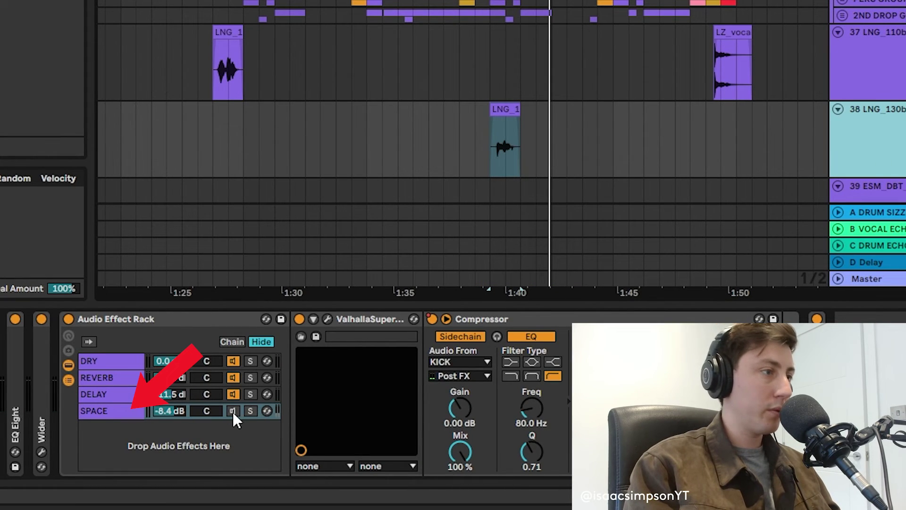
click(232, 411)
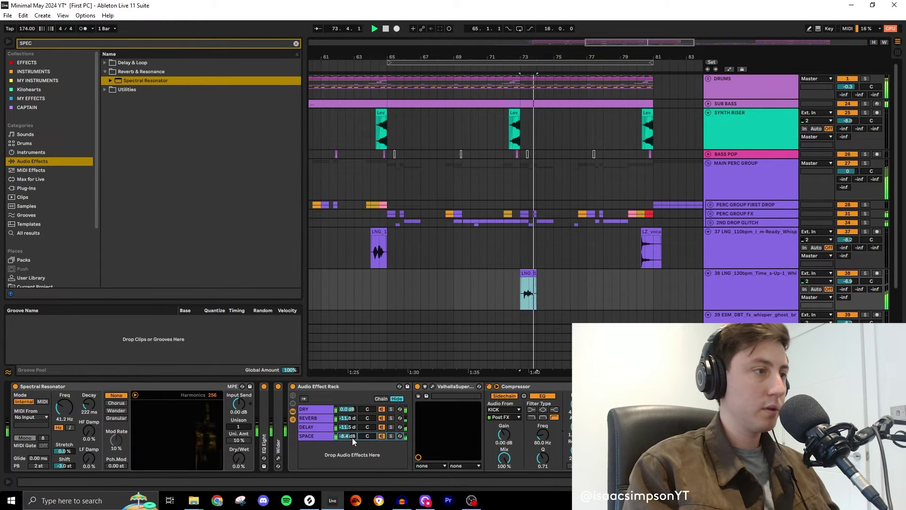
drag(352, 438, 352, 446)
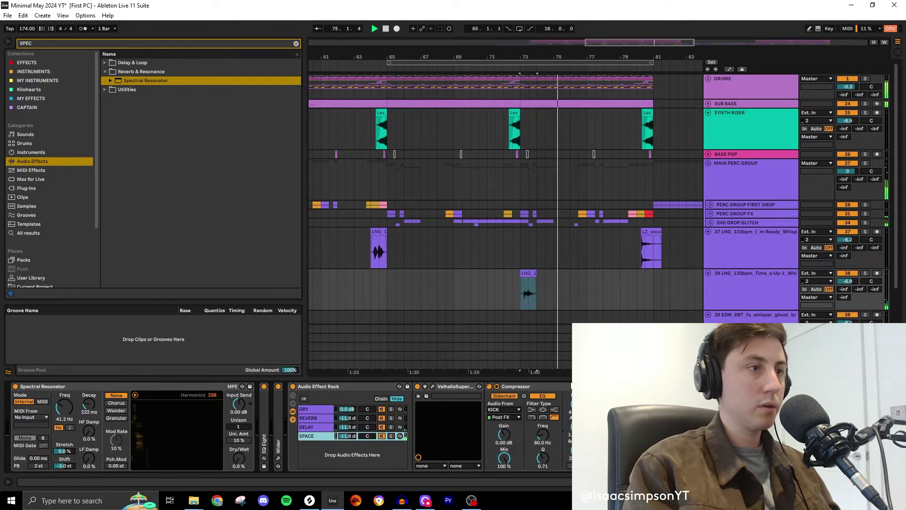
Set the left and right delay times of the Echo chain to dotted 1/4
click(896, 481)
scroll(545, 348, down, 5)
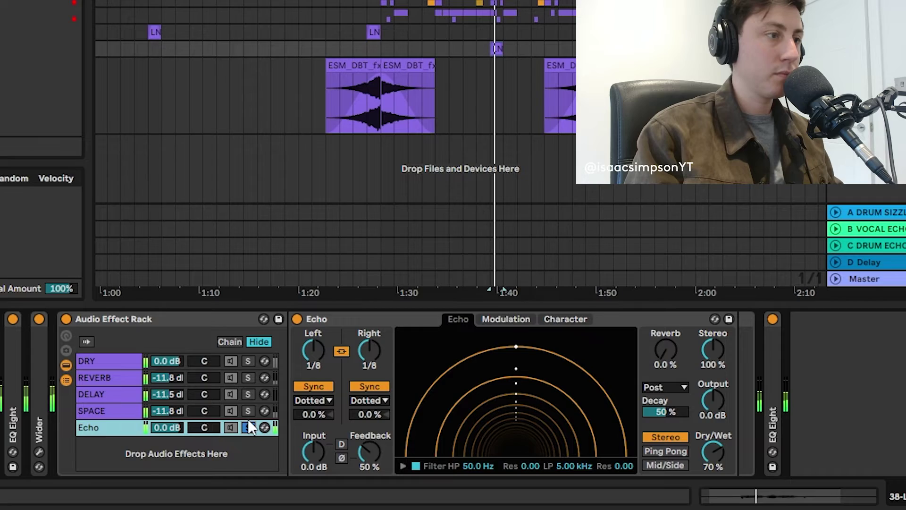
drag(364, 354, 364, 348)
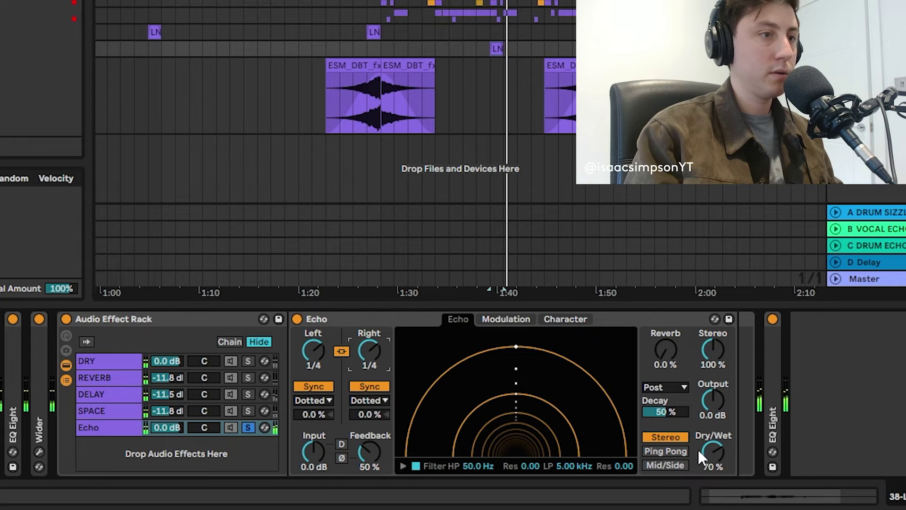
click(519, 232)
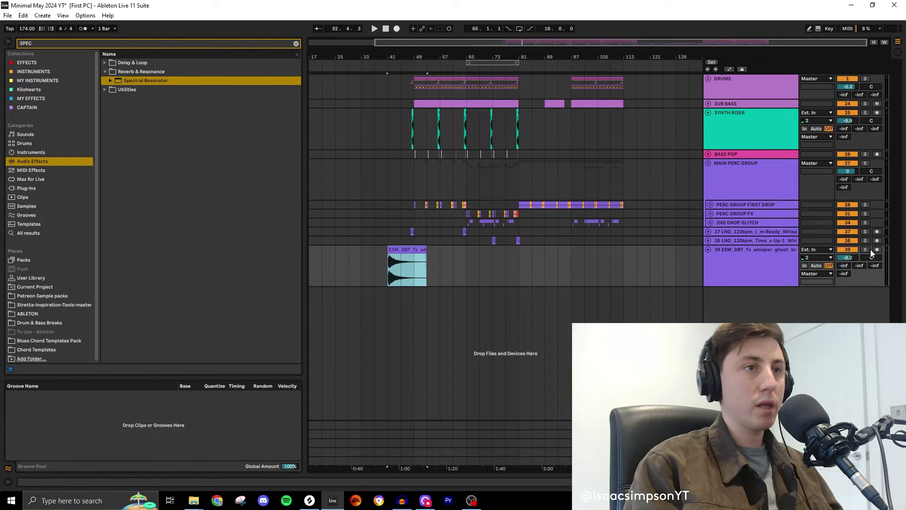
Solo track 39 and play the ghost breath whisper clip from bar 41
click(865, 250)
key(space)
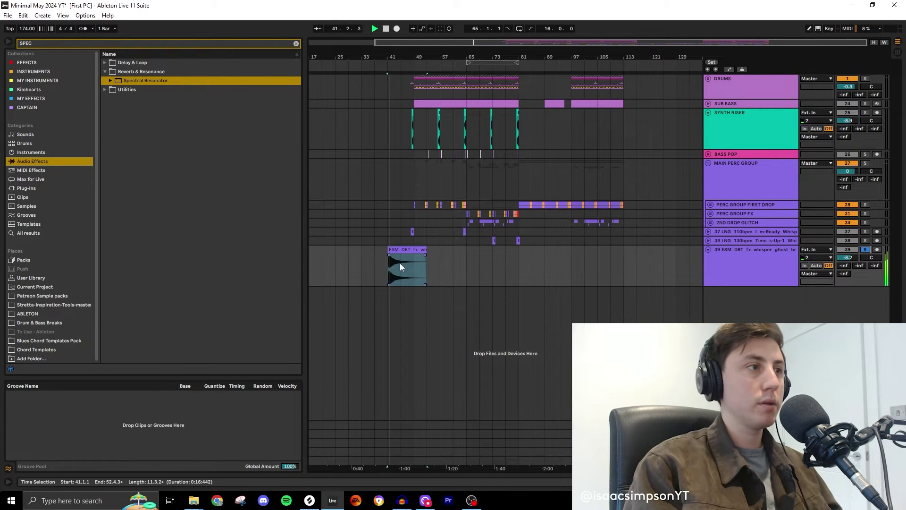
scroll(400, 265, up, 3)
click(755, 261)
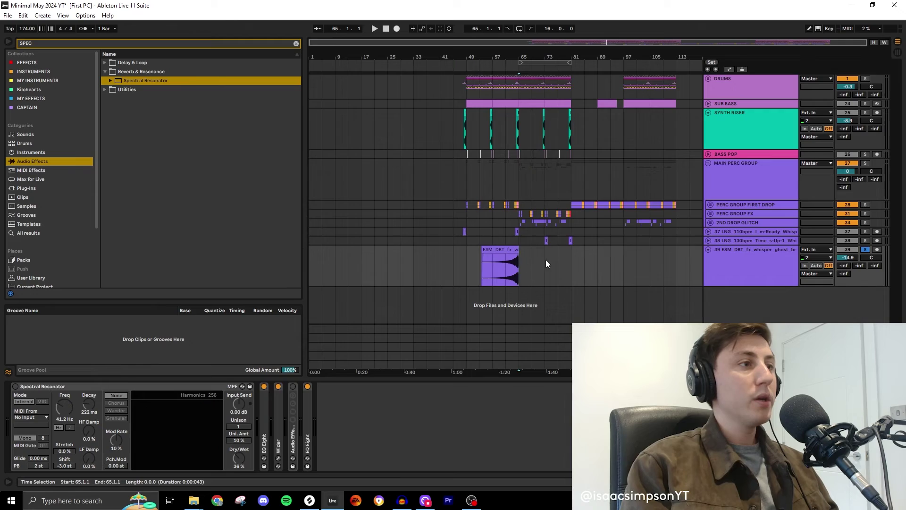
Duplicate bars 49 to 65 of track 39, including the reversed ghost breath clip, into bars 65 to 81
click(542, 257)
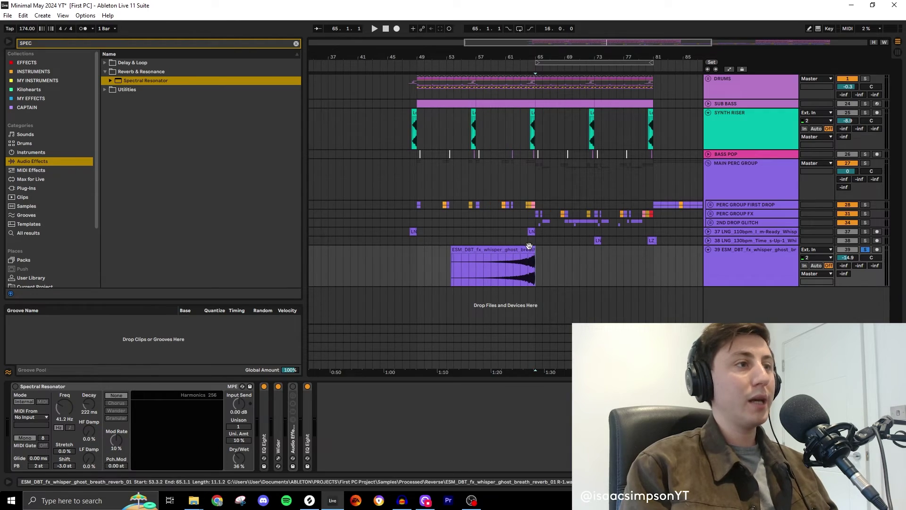
drag(559, 271, 536, 273)
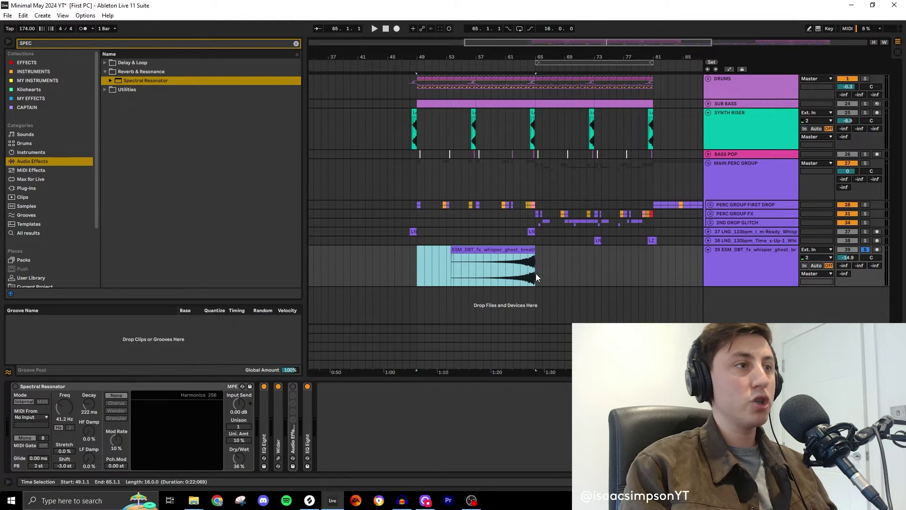
key(ctrl+d)
scroll(586, 273, down, 4)
Set track 39's volume to -22.0 dB and audition the reversed whisper leading into bar 65, playing from 64.3.1 and bar 56
drag(847, 257, 848, 269)
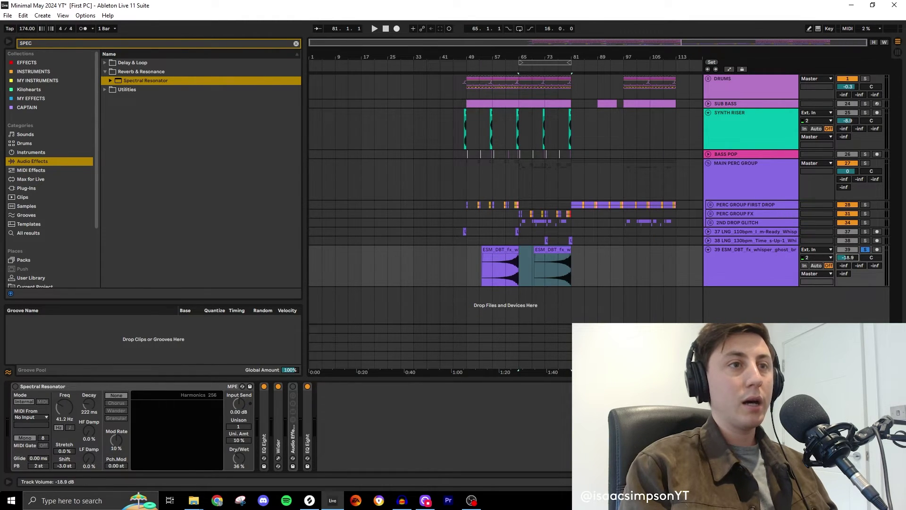
scroll(551, 264, up, 8)
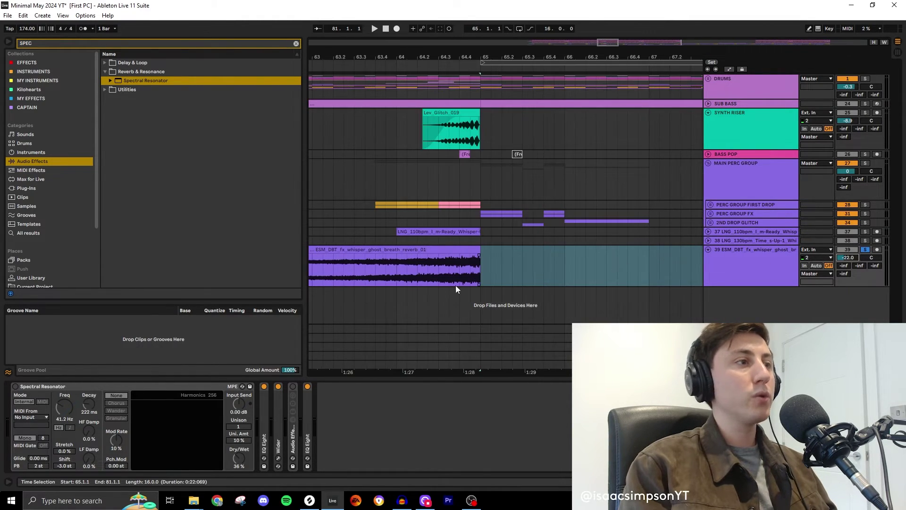
click(456, 265)
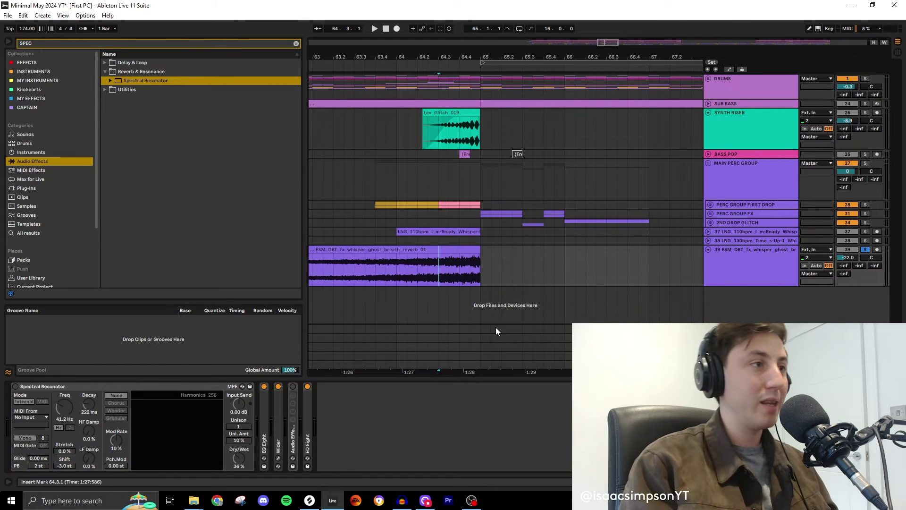
key(space)
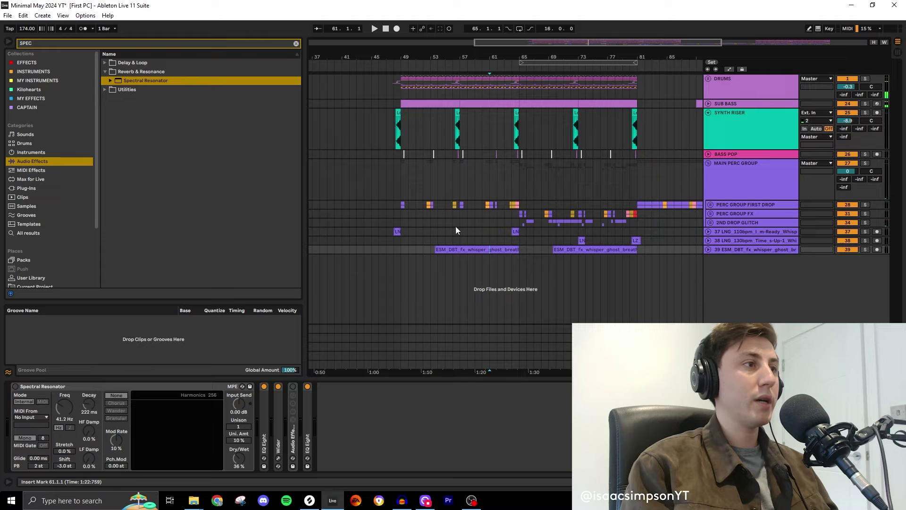
click(455, 226)
key(space)
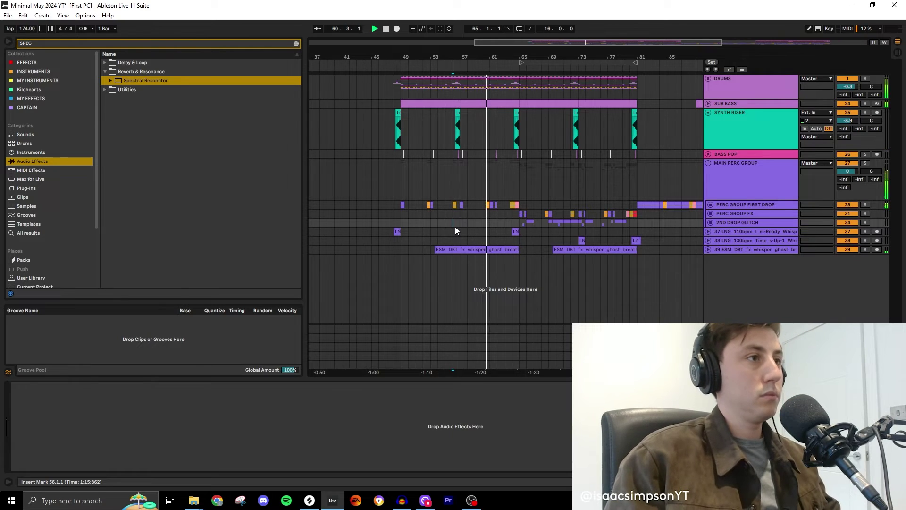
Trim both reversed whisper clips on track 39 to their last four bars, starting at bars 61 and 77
click(708, 249)
drag(435, 249, 621, 258)
key(space)
click(571, 269)
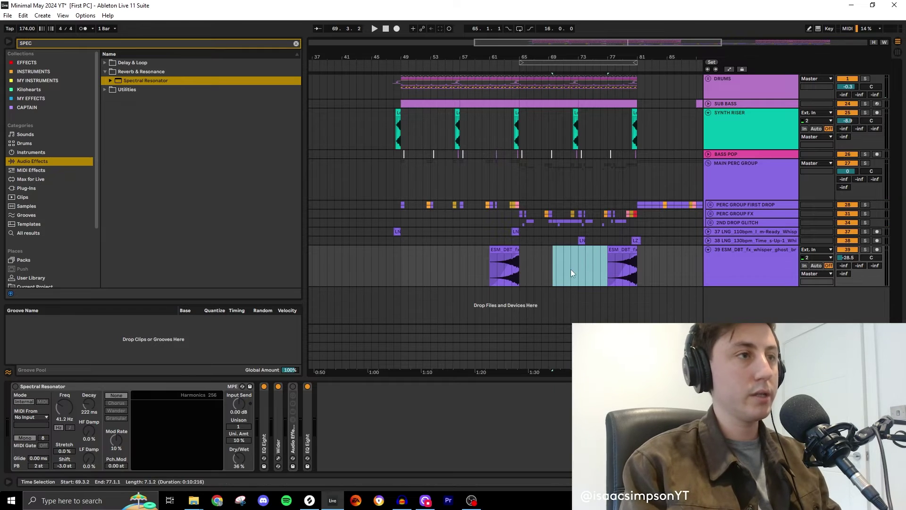
key(Delete)
Play the reversed whisper clip from bar 61 and set track 39's volume to -31.5 dB
click(503, 258)
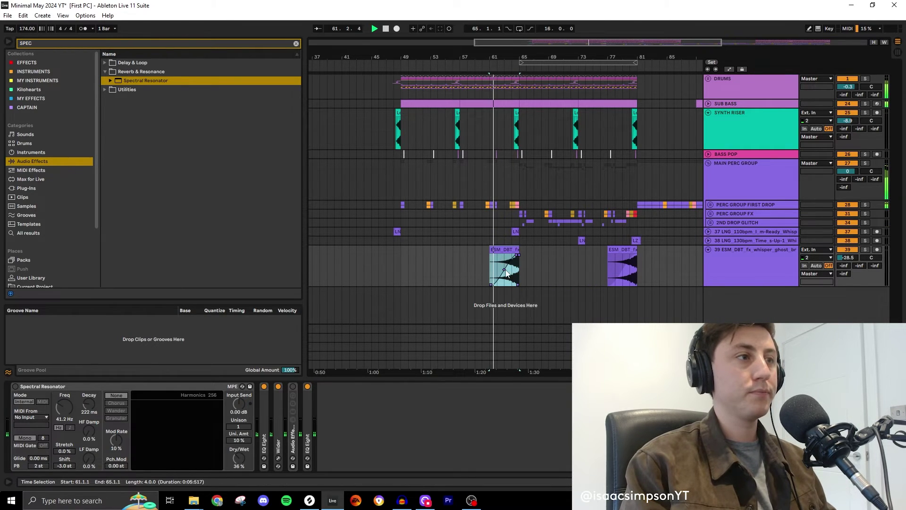
drag(847, 257, 848, 259)
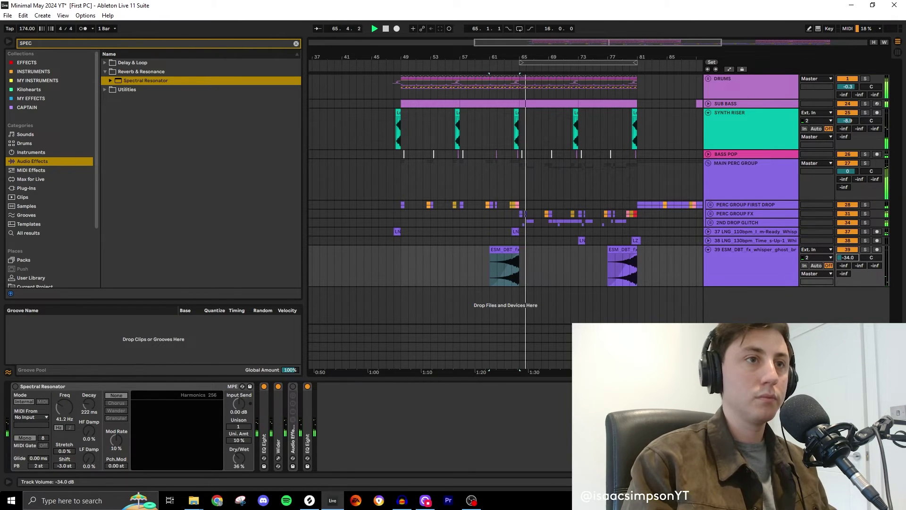
click(504, 252)
key(space)
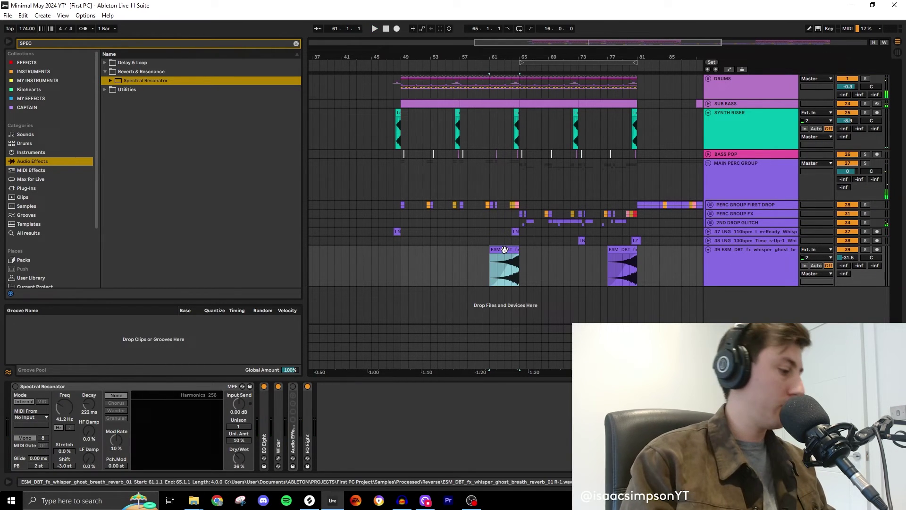
Duplicate the four-bar whisper clip at bar 61 to bar 65 and reverse the copy
key(ctrl+d)
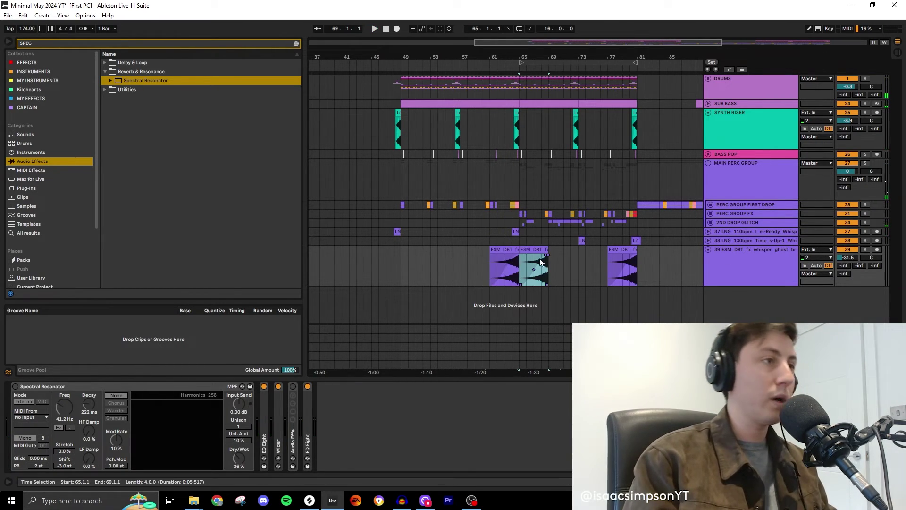
click(538, 251)
key(r)
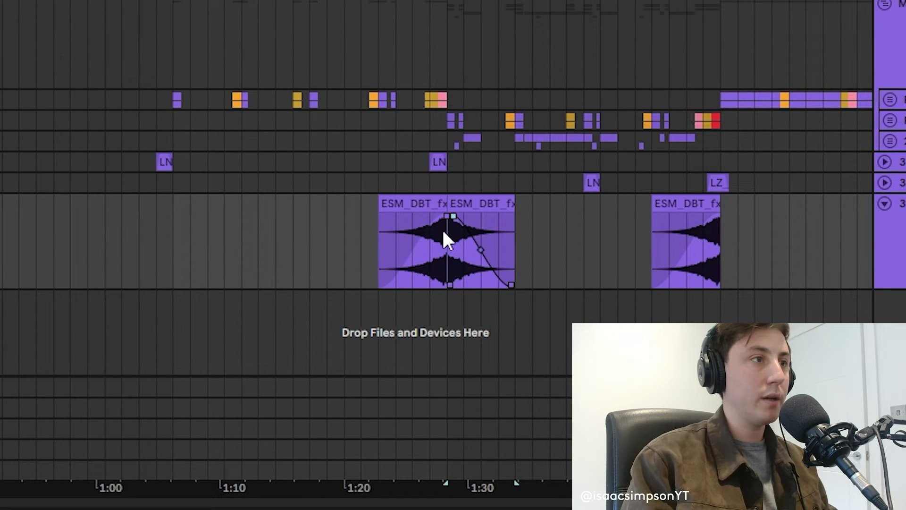
Play the mirrored whisper clips from bar 61 and lower the clip gain of the copy at bar 65
click(436, 206)
key(space)
scroll(446, 271, up, 8)
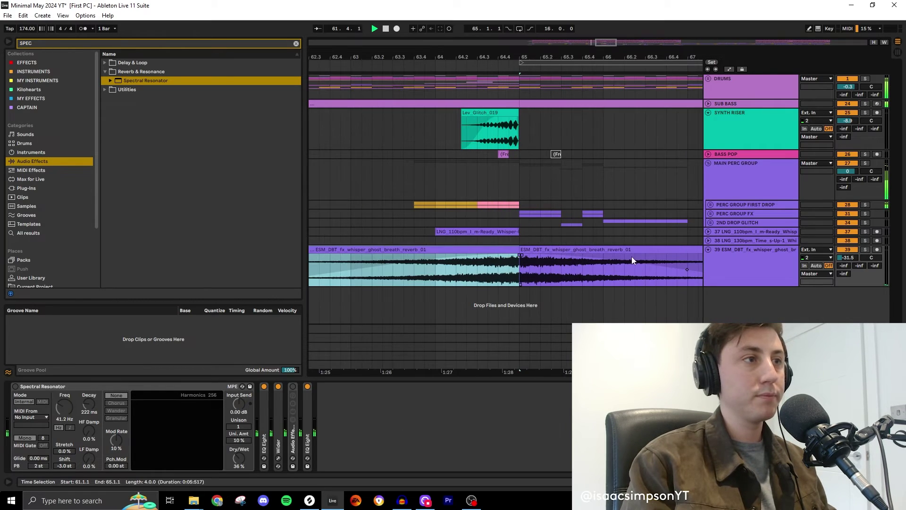
scroll(710, 225, down, 5)
scroll(622, 296, up, 3)
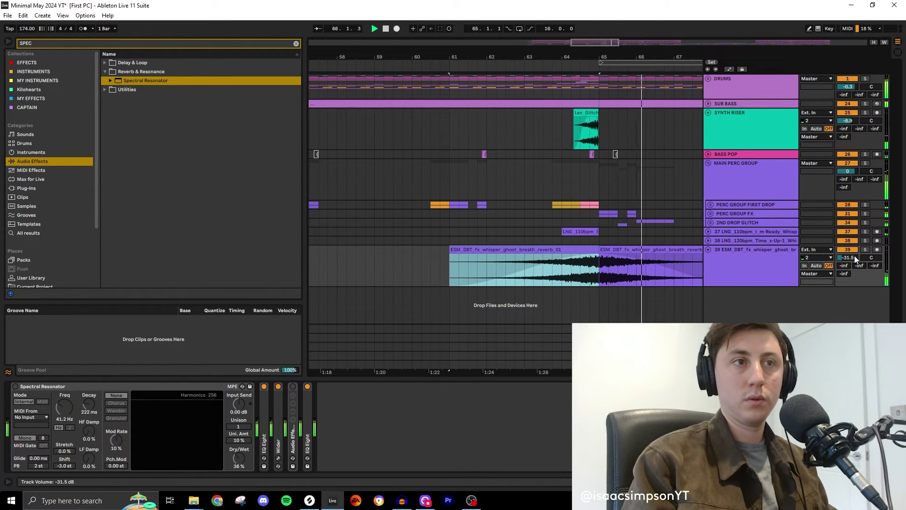
click(634, 265)
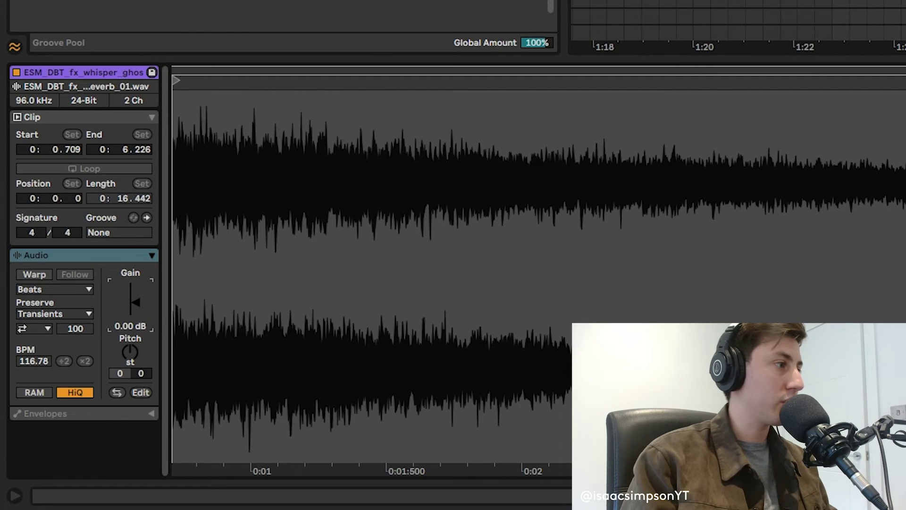
drag(135, 302, 135, 313)
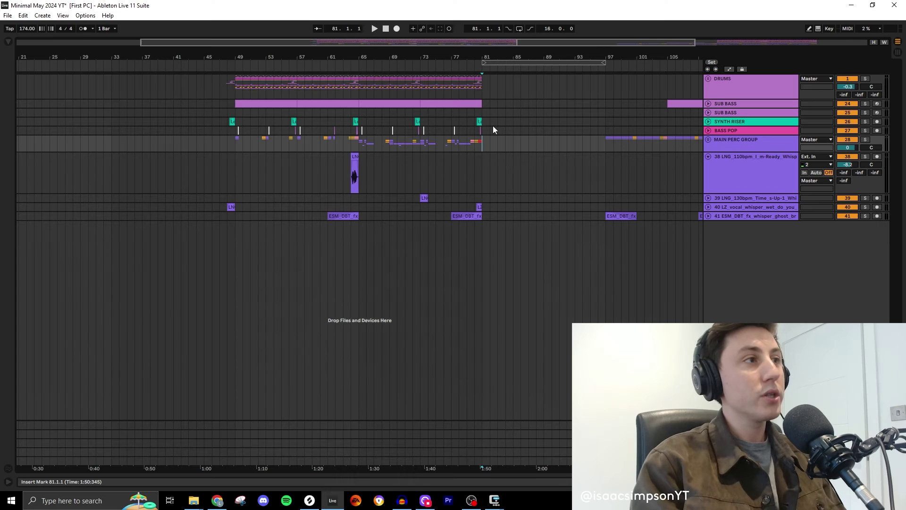
Duplicate bars 65 to 81 of all tracks into bars 81 to 97 and delete the copied MAIN PERC GROUP material
drag(482, 78, 361, 217)
key(ctrl+d)
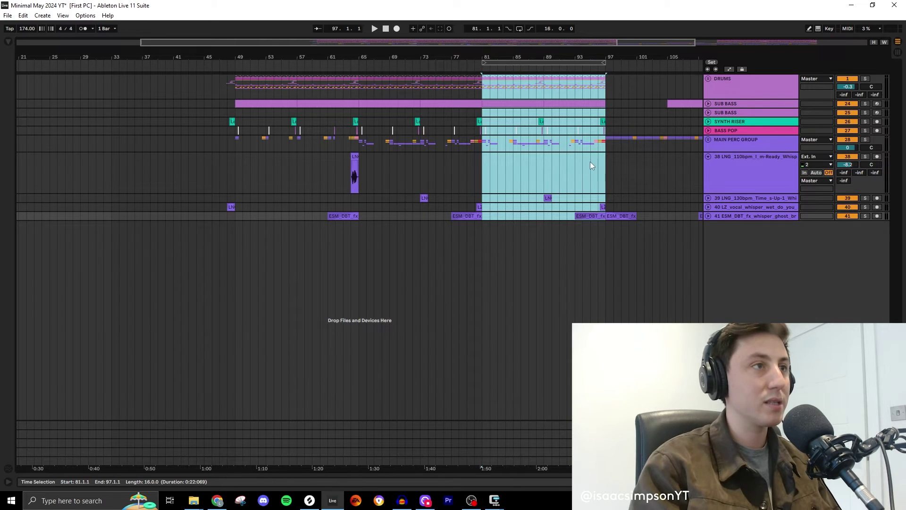
click(605, 141)
drag(489, 145, 483, 145)
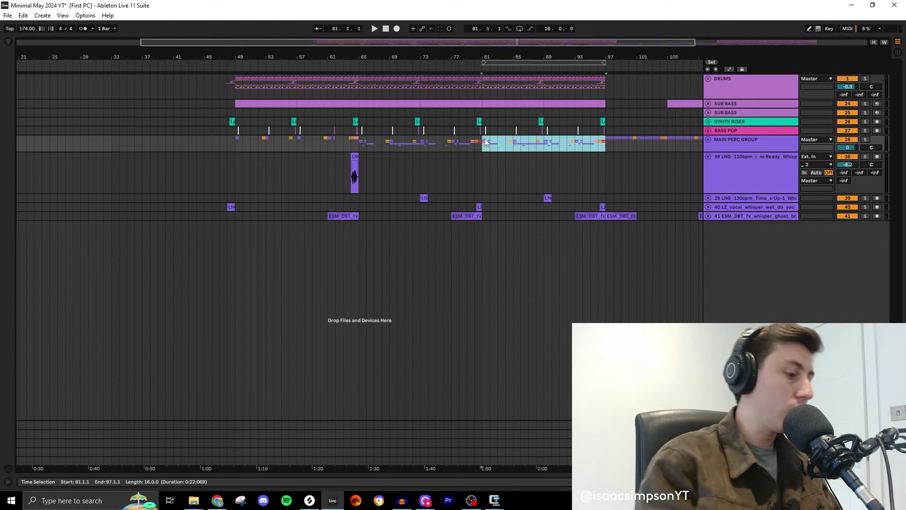
key(Delete)
Unfold MAIN PERC GROUP and copy the PERC GROUP FIRST DROP clips from bars 49 to 65 to bar 81
click(709, 139)
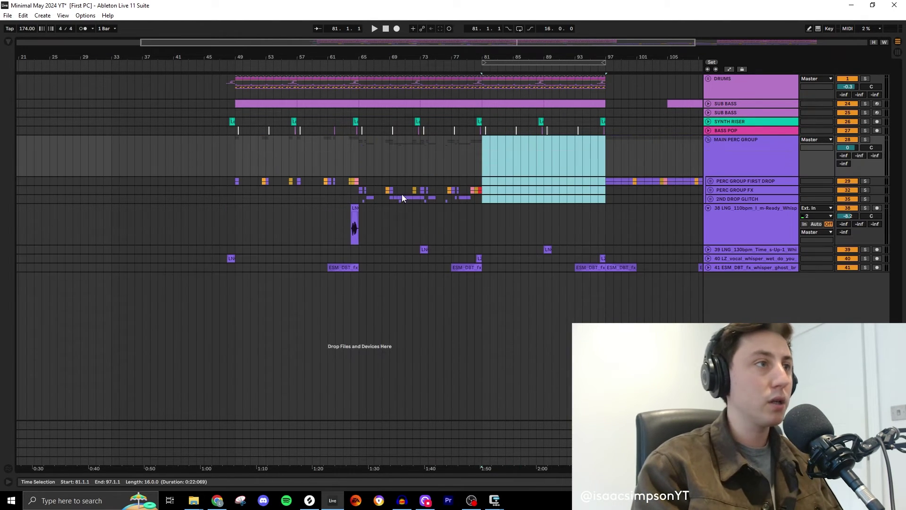
drag(255, 181, 236, 181)
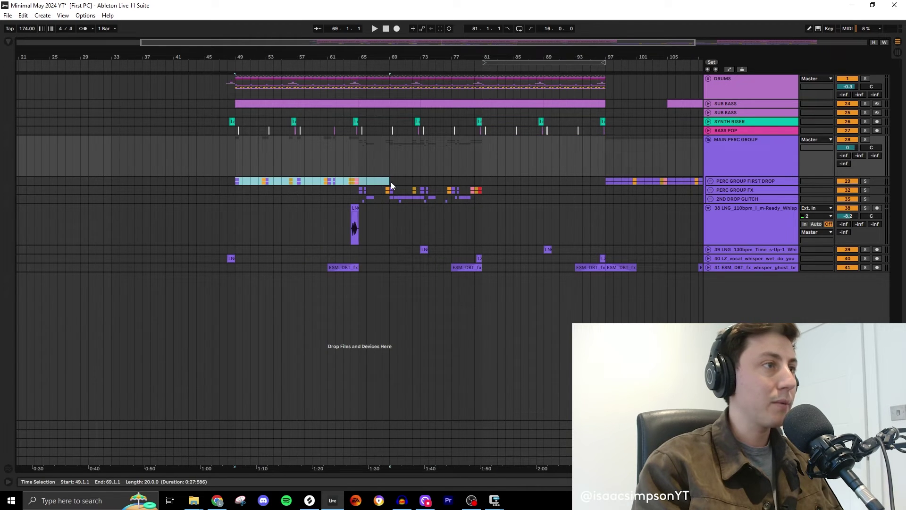
click(497, 182)
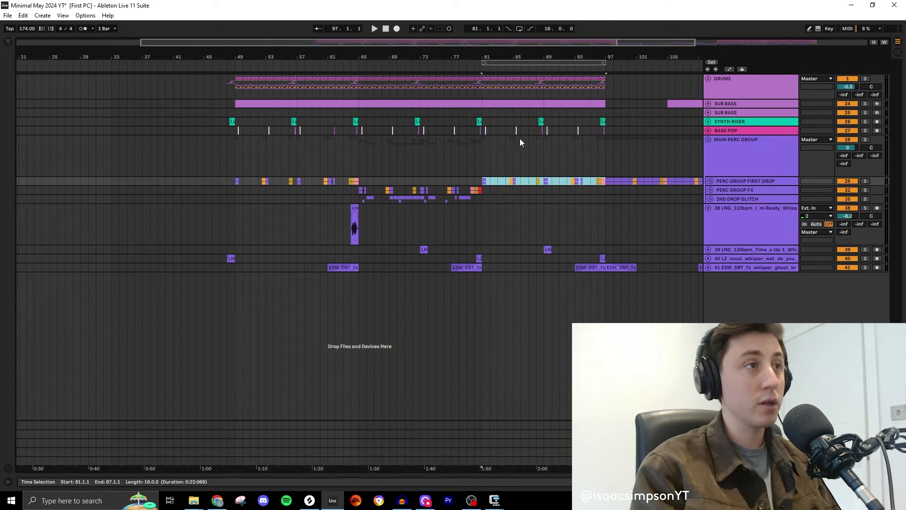
click(520, 221)
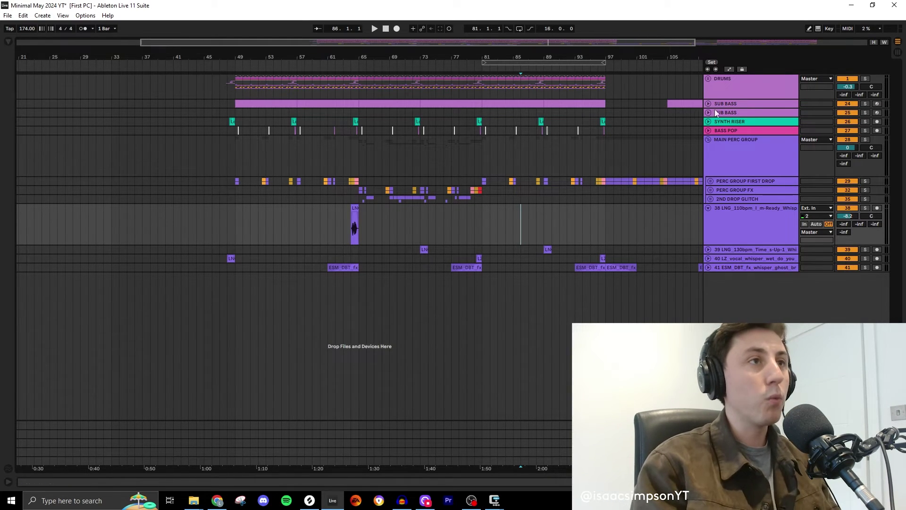
Unfold the upper SUB BASS track and trim the first bar off the E2 note in its clip at bar 81
click(708, 79)
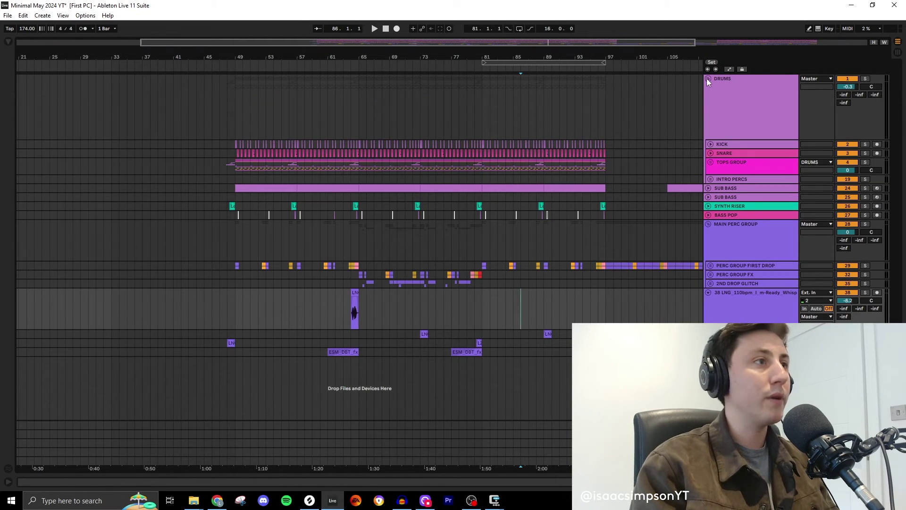
click(706, 79)
click(709, 103)
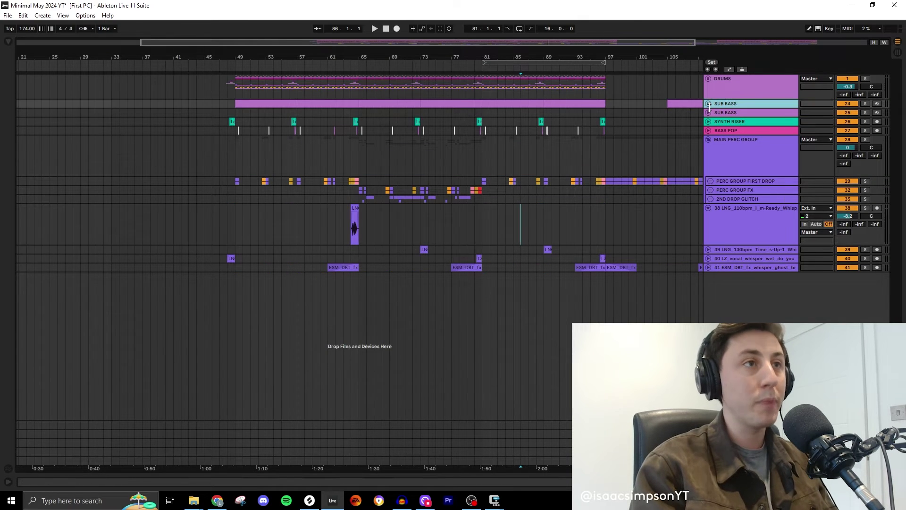
click(708, 103)
scroll(509, 145, up, 3)
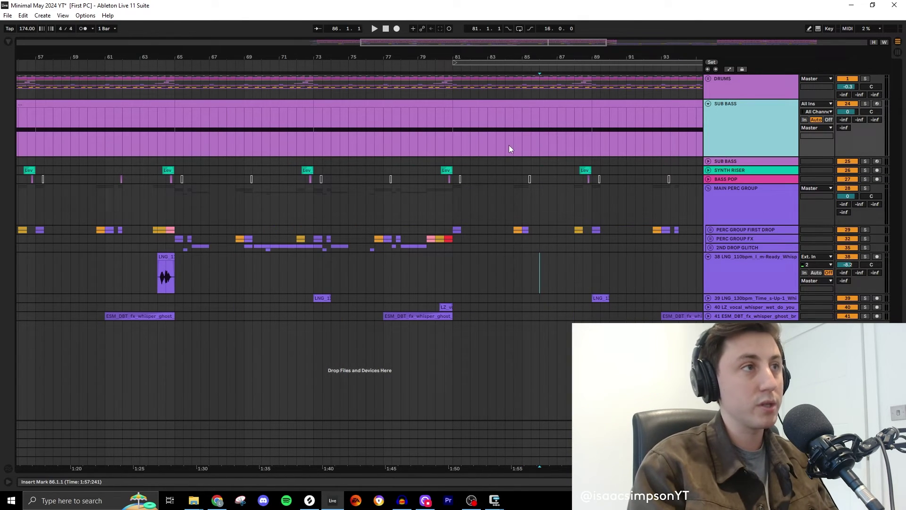
double_click(473, 105)
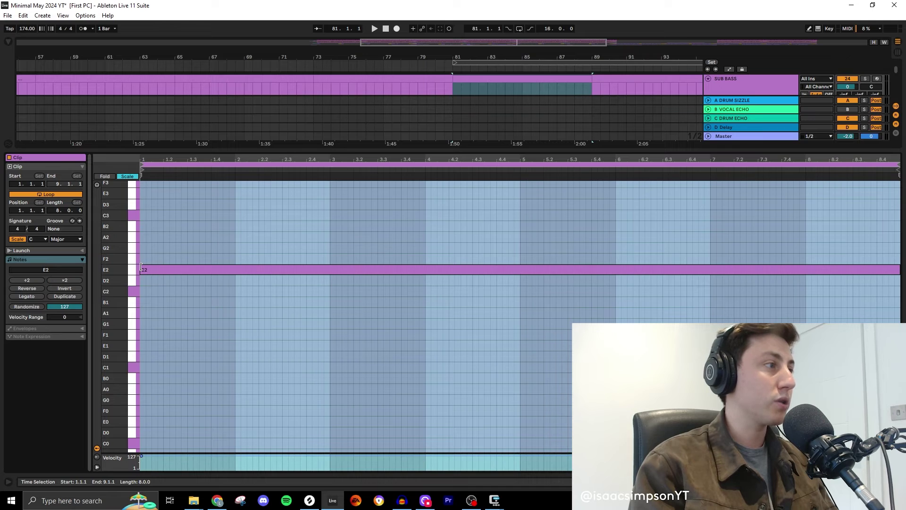
drag(141, 268, 236, 267)
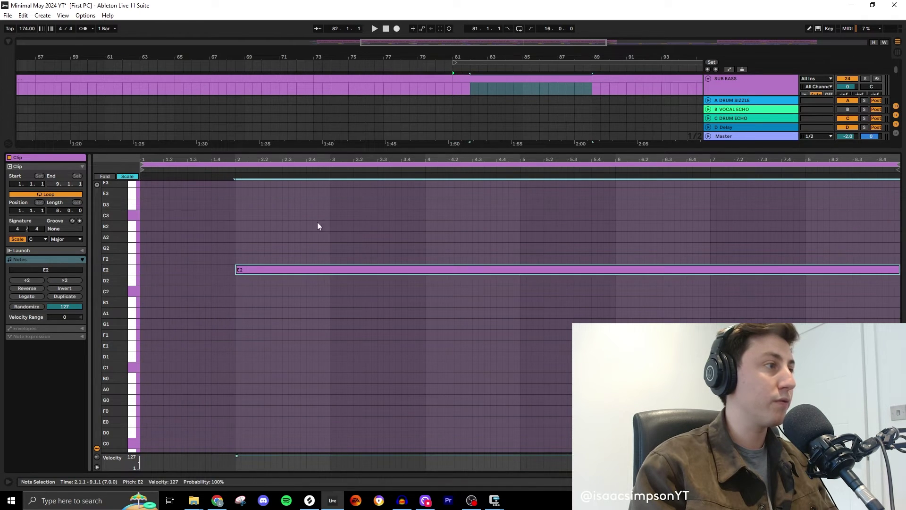
key(ctrl+alt+l)
click(444, 132)
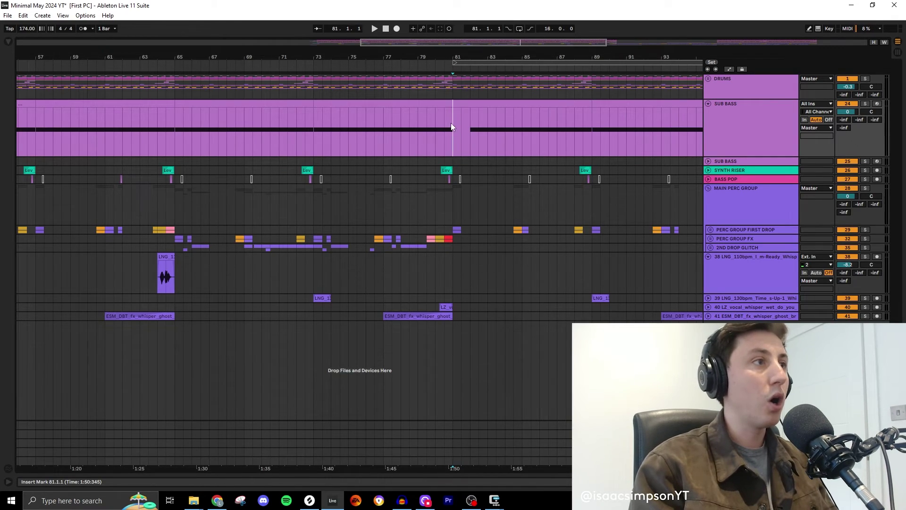
Shorten the E2 note in the SUB BASS clip at bar 73 so it ends one bar earlier, at bar 80
drag(468, 126, 453, 132)
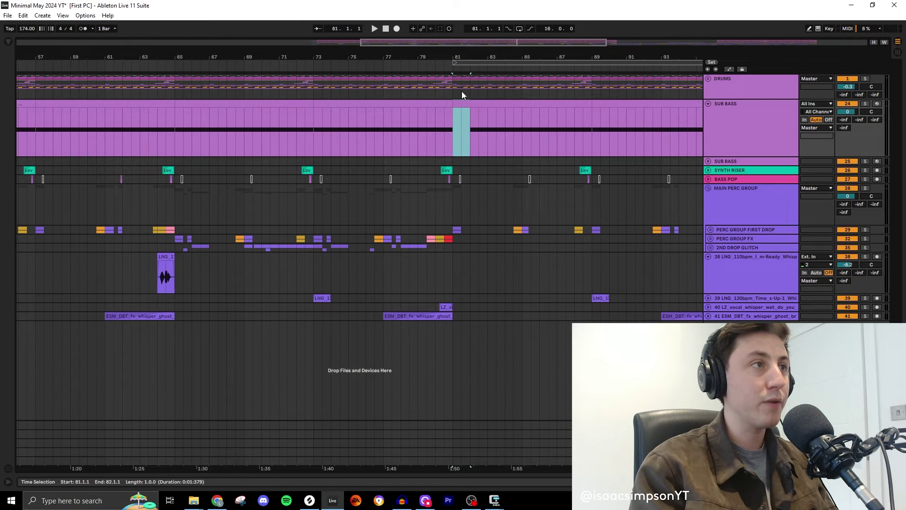
key(minus)
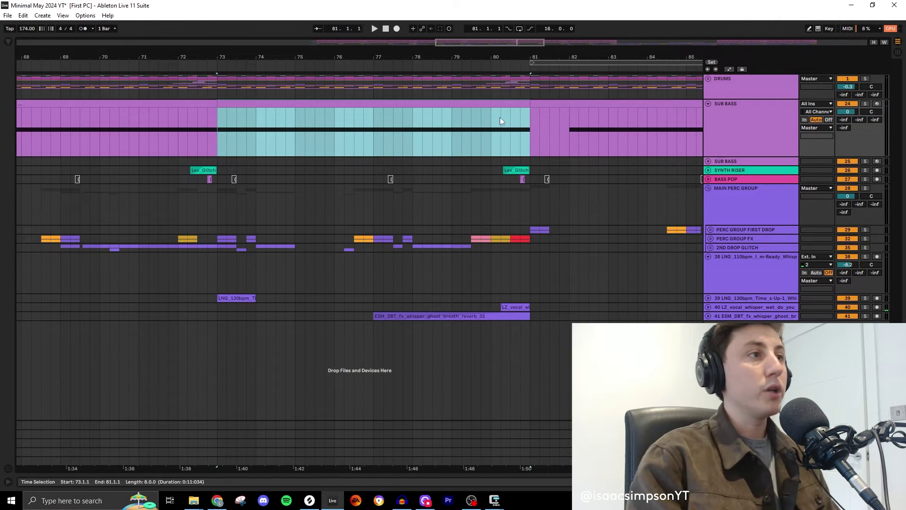
double_click(500, 105)
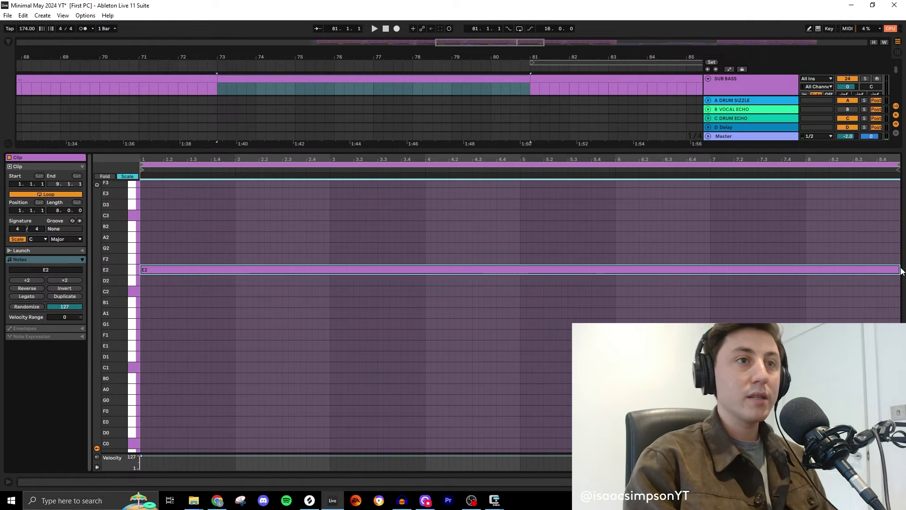
drag(901, 270, 805, 270)
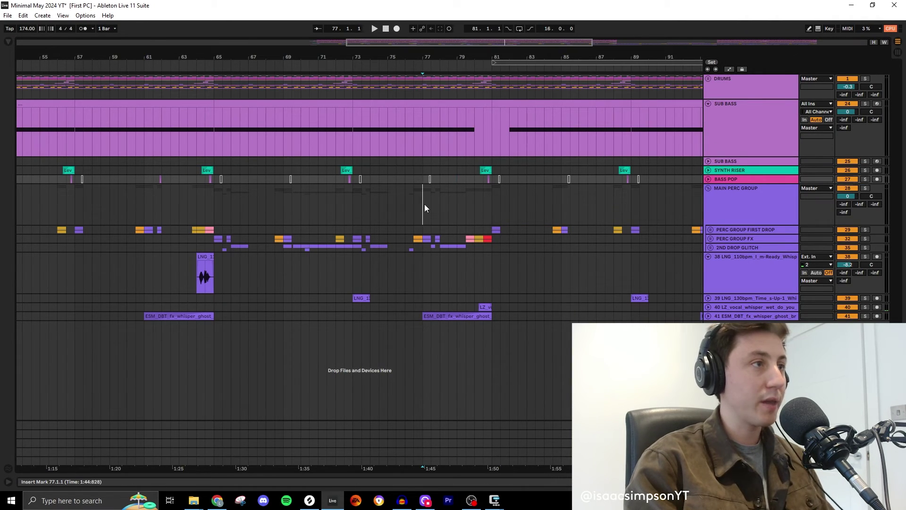
Play the bass gap from bar 77 and duplicate the edited SUB BASS clip at bar 81 to bar 89
click(424, 204)
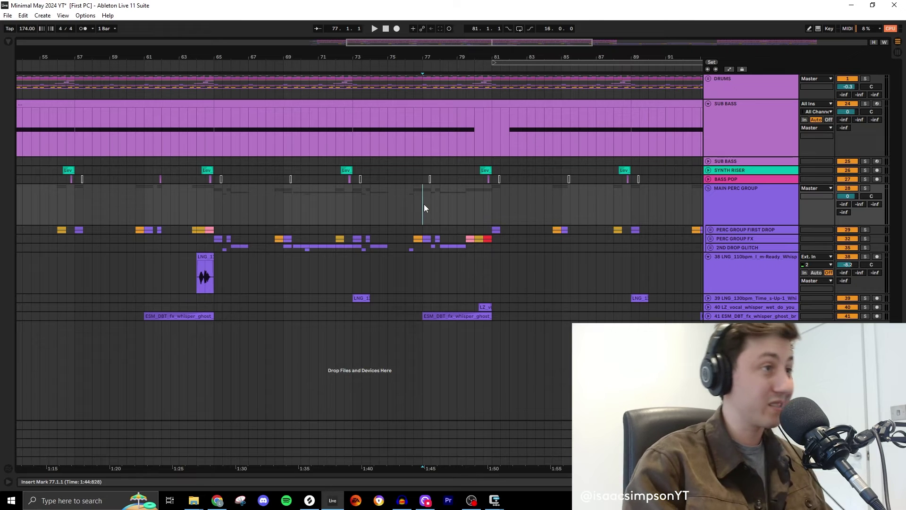
key(space)
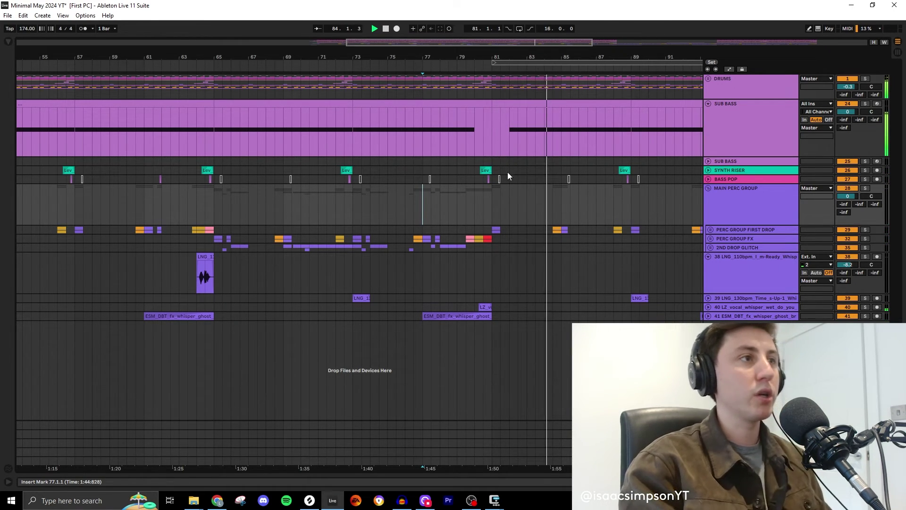
scroll(510, 226, down, 5)
scroll(439, 173, up, 3)
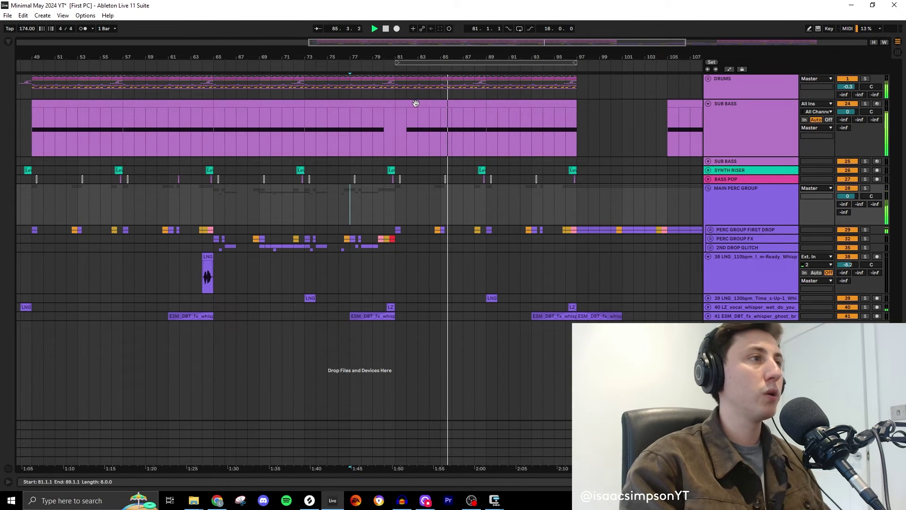
click(469, 107)
key(ctrl+d)
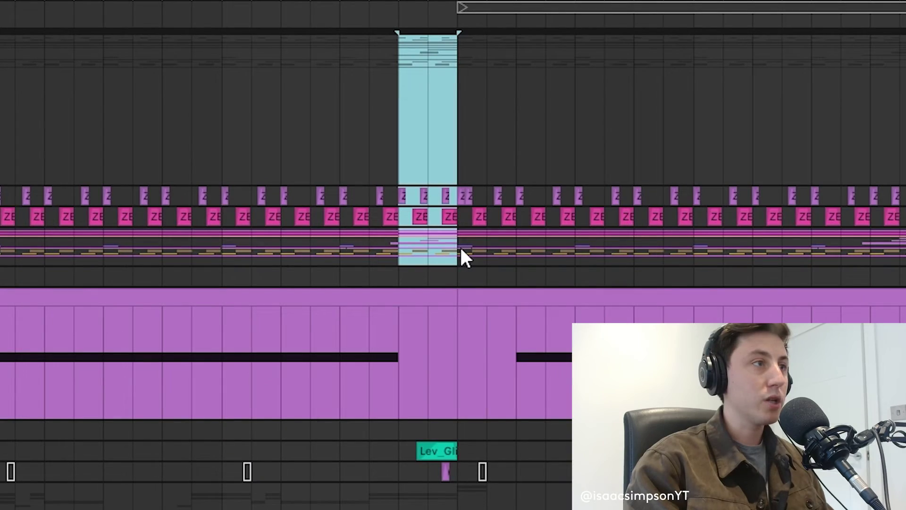
Delete the DRUMS group clips from bar 80 to the middle of bar 81
key(Delete)
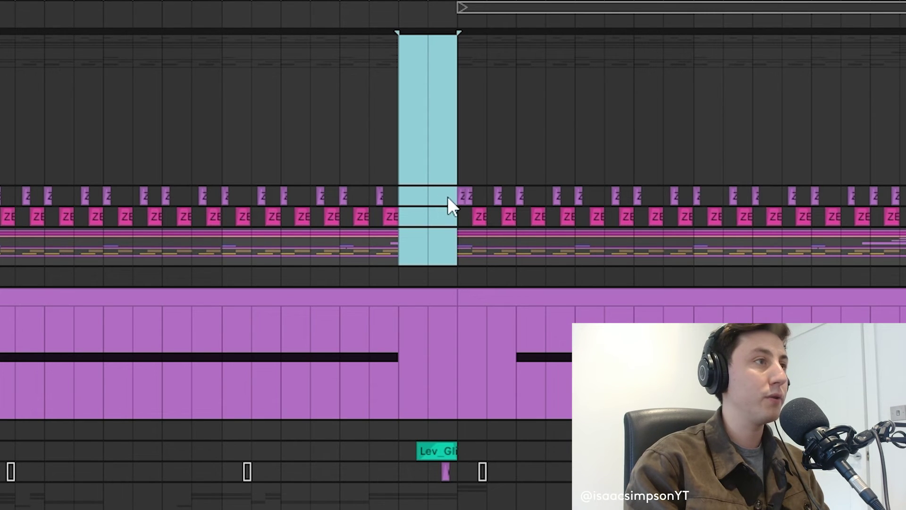
drag(451, 198, 482, 241)
key(Delete)
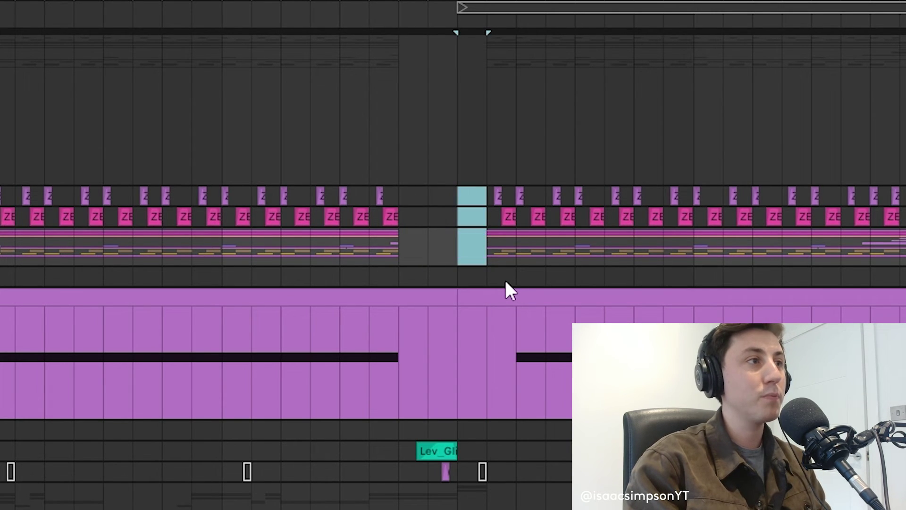
click(451, 209)
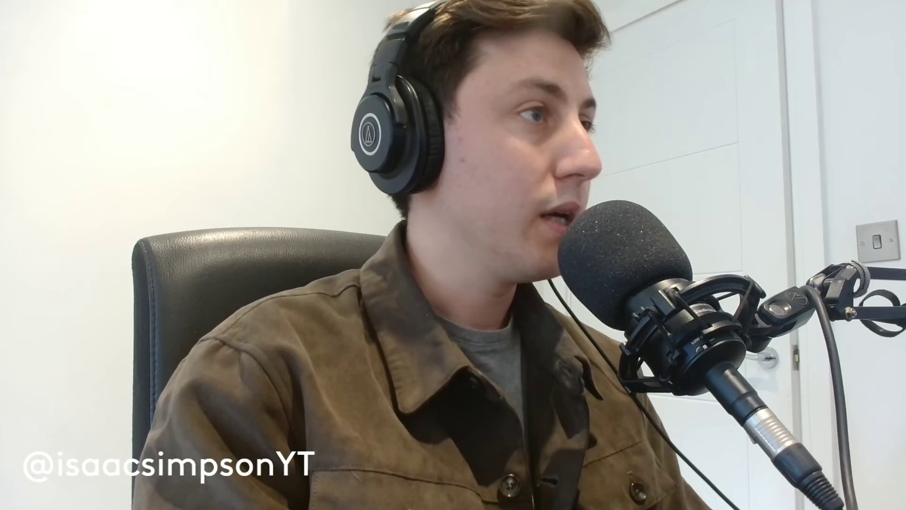
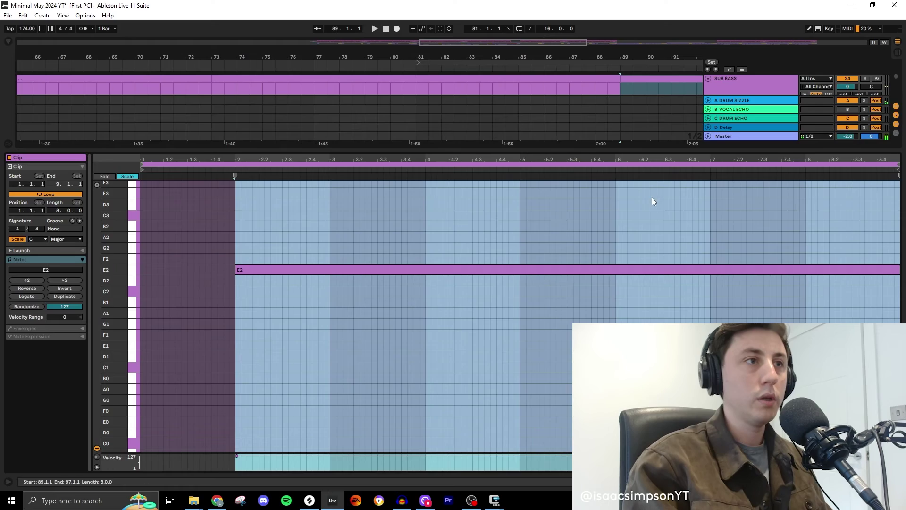
Add a one-beat E3 note on beat 1.4 of the SUB BASS clip at bar 89 and play the clip
double_click(222, 193)
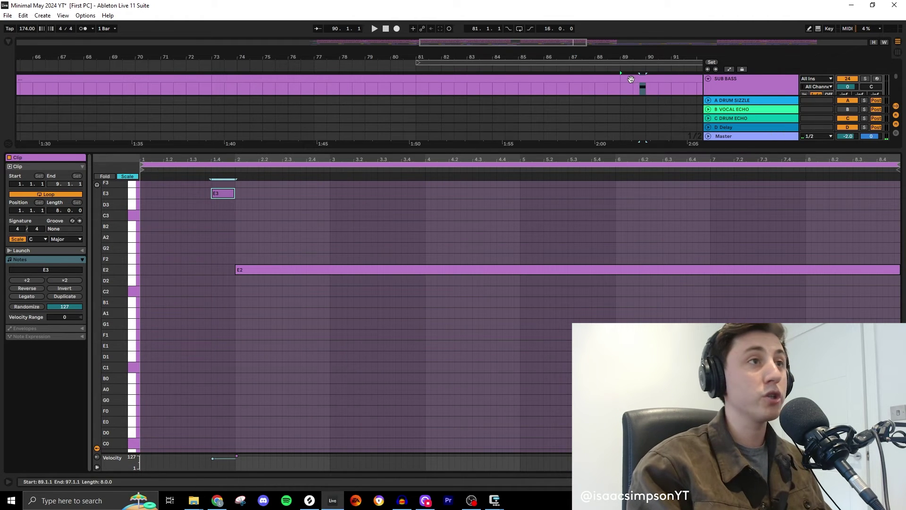
click(631, 79)
key(space)
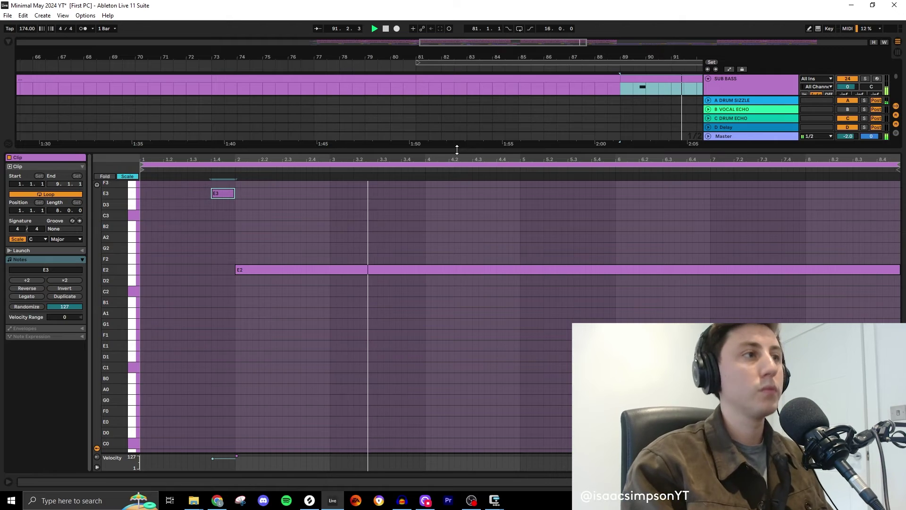
drag(457, 149, 462, 163)
scroll(464, 285, down, 3)
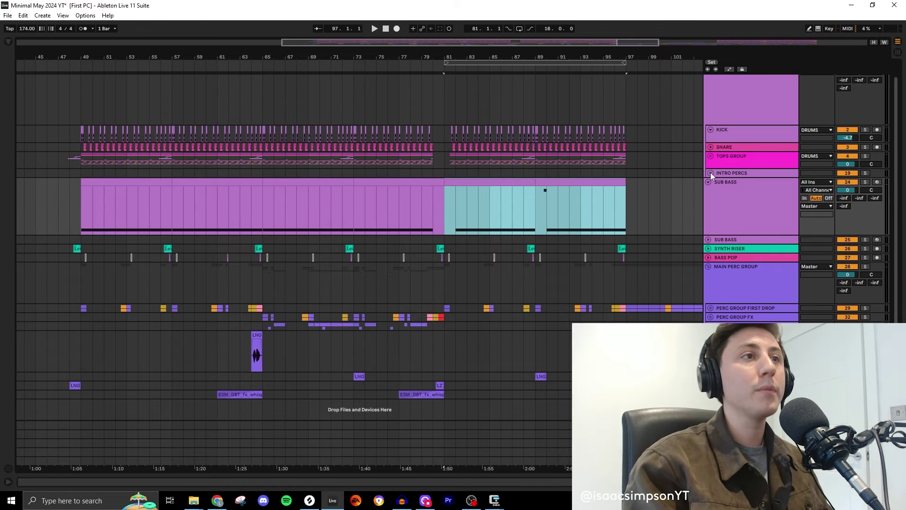
Unfold TOPS GROUP to show its break and hat tracks, and briefly bring up the Splice sample library
scroll(533, 212, right, 5)
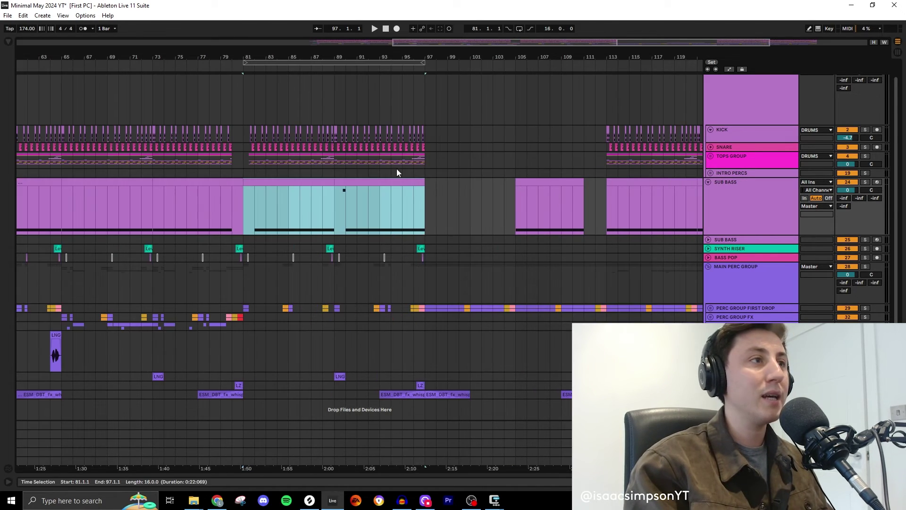
click(709, 156)
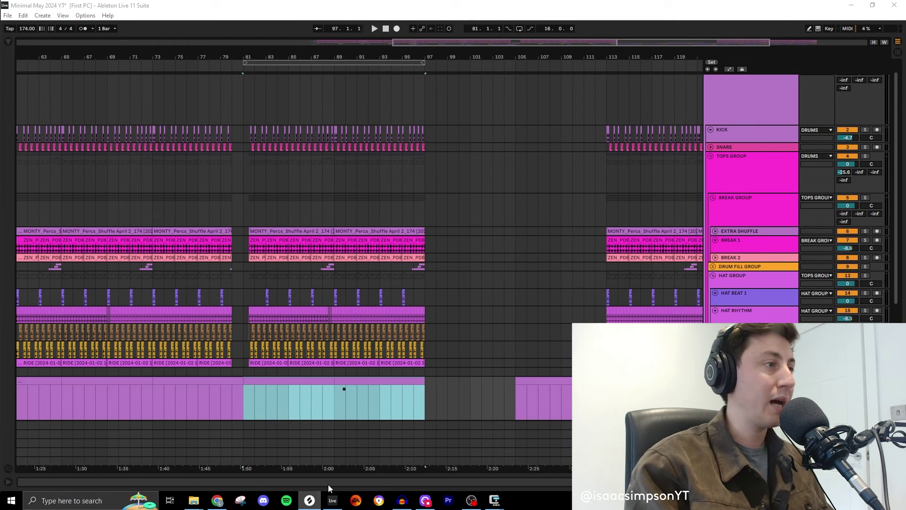
click(309, 500)
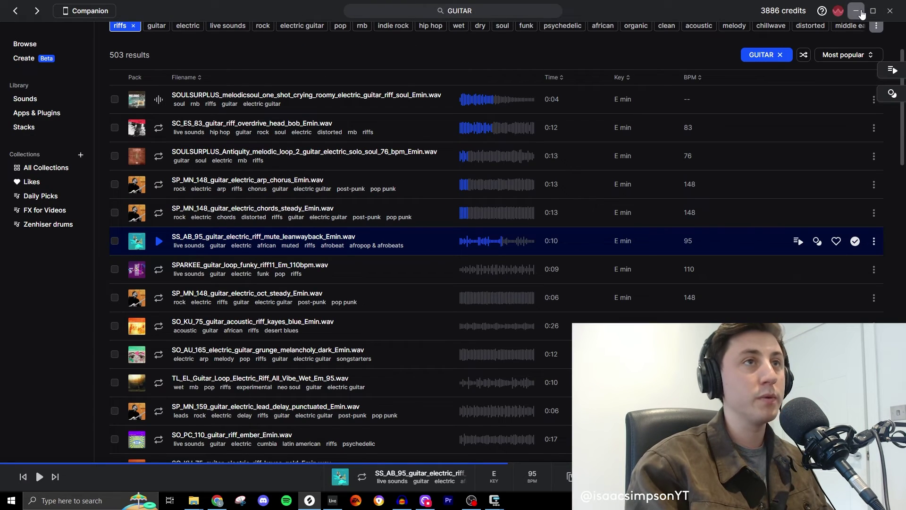
click(858, 11)
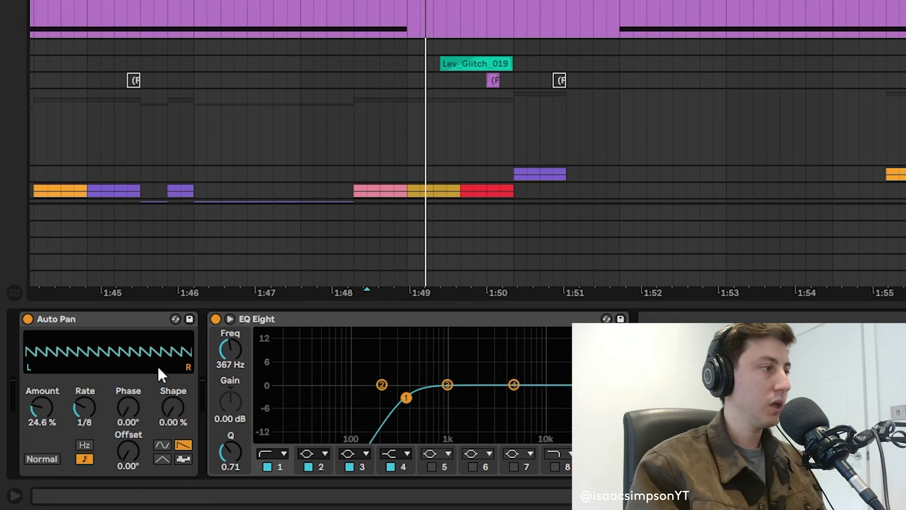
Check the RIDE track's Auto Pan, play from bar 77 and lower the ride volume to -13.9 dB
click(121, 326)
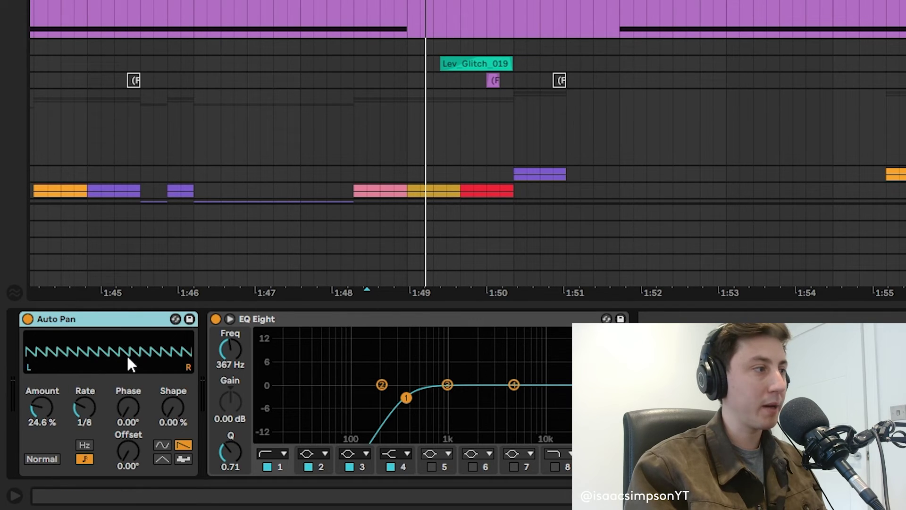
drag(40, 409, 41, 371)
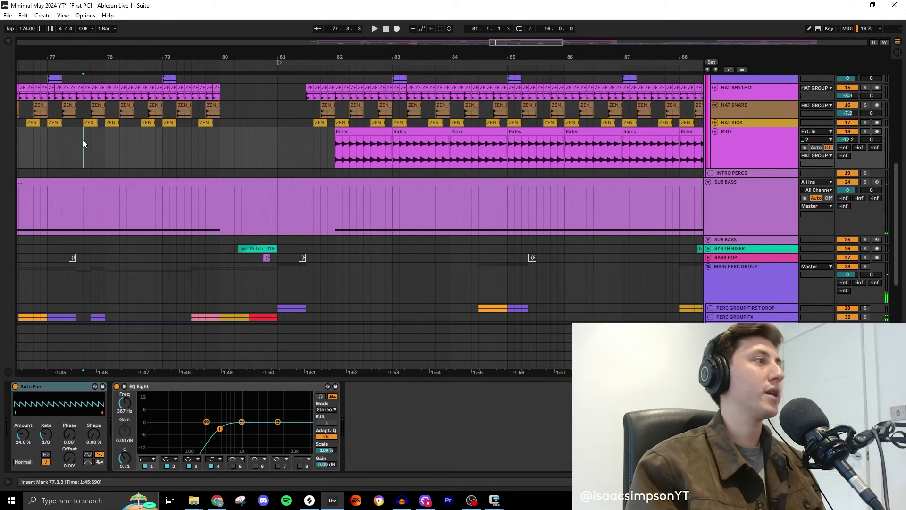
click(46, 150)
key(space)
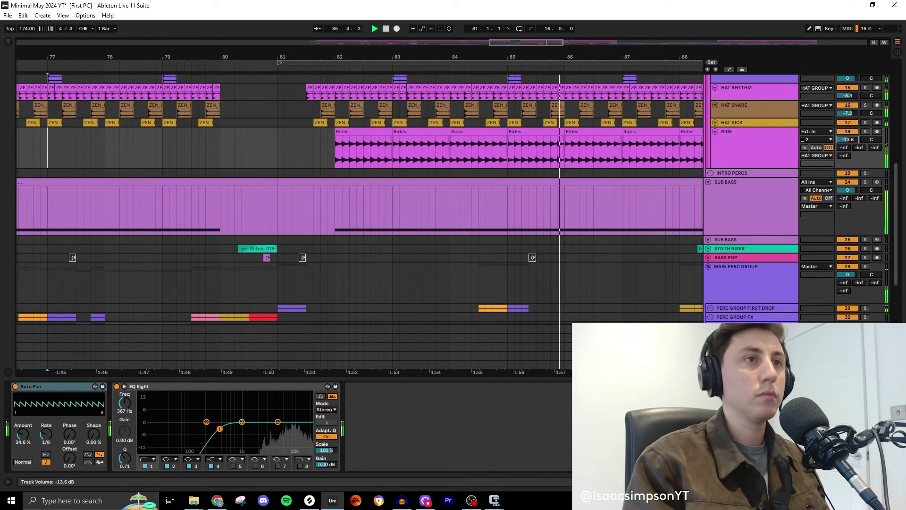
scroll(516, 155, down, 4)
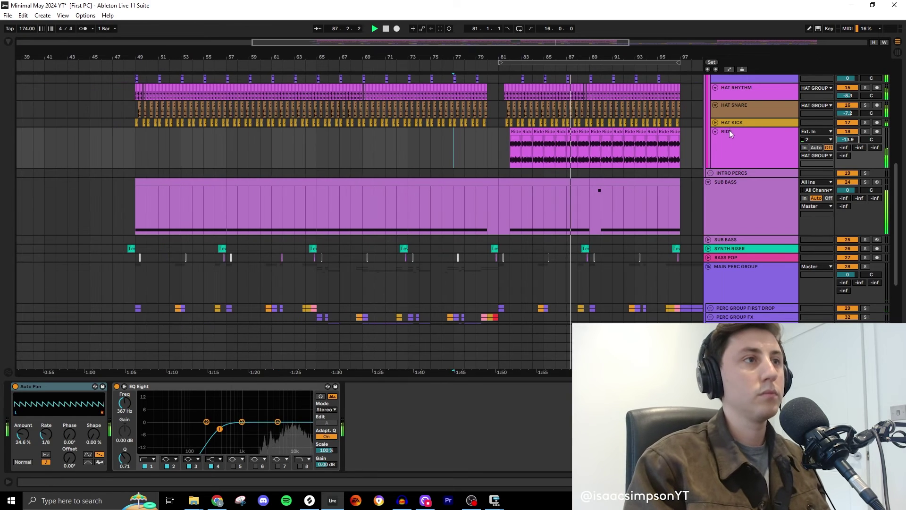
click(715, 132)
Look over the break, hat and bass tracks during playback and show the whole arrangement with the device view hidden
scroll(716, 137, up, 5)
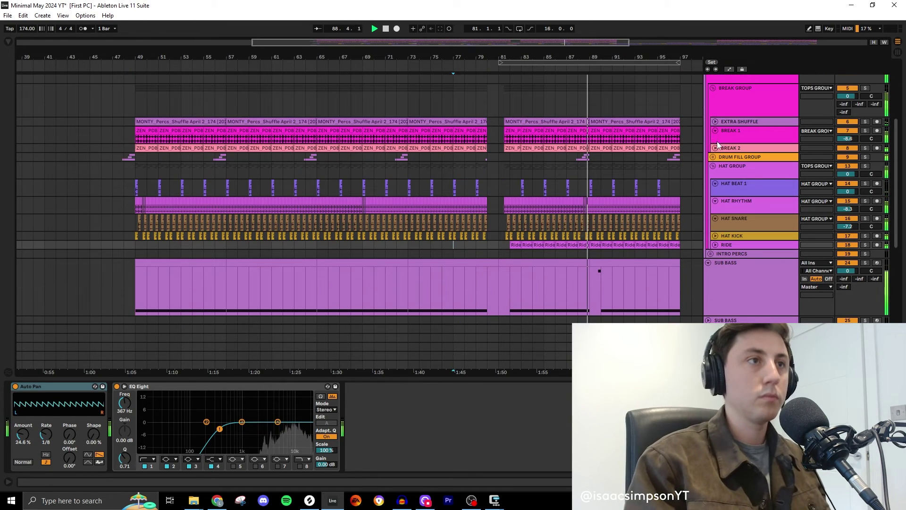
scroll(504, 237, up, 4)
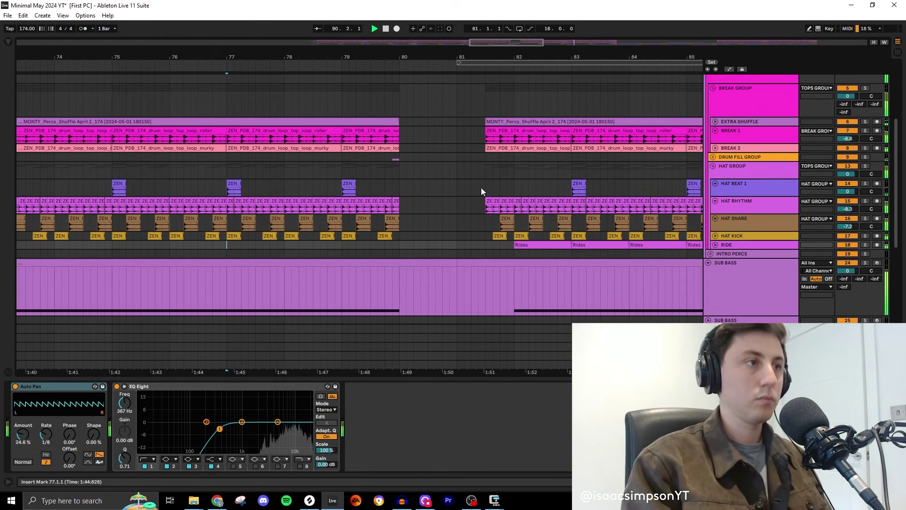
scroll(548, 218, down, 6)
scroll(566, 248, up, 2)
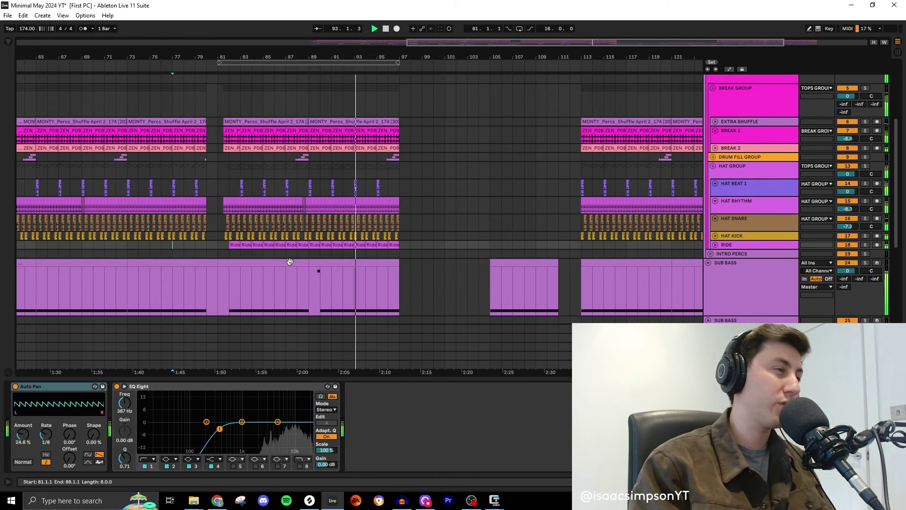
scroll(375, 265, down, 5)
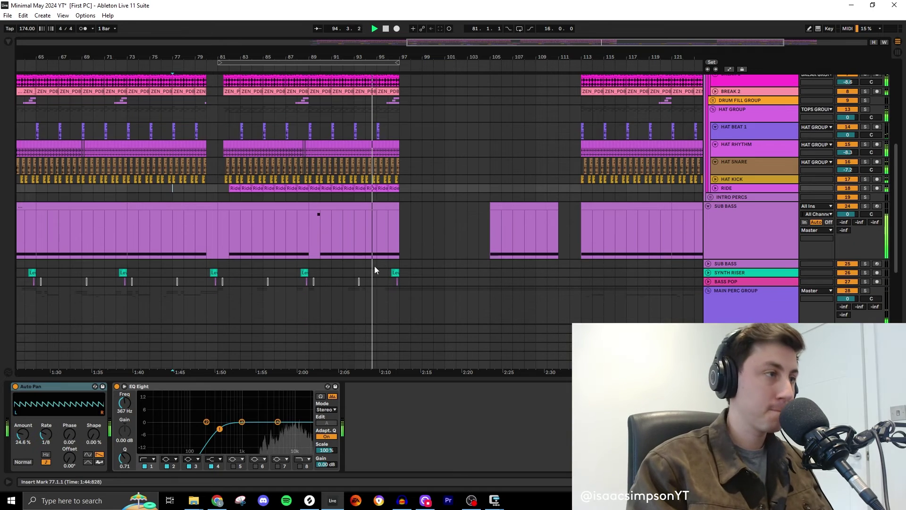
key(ctrl+alt+l)
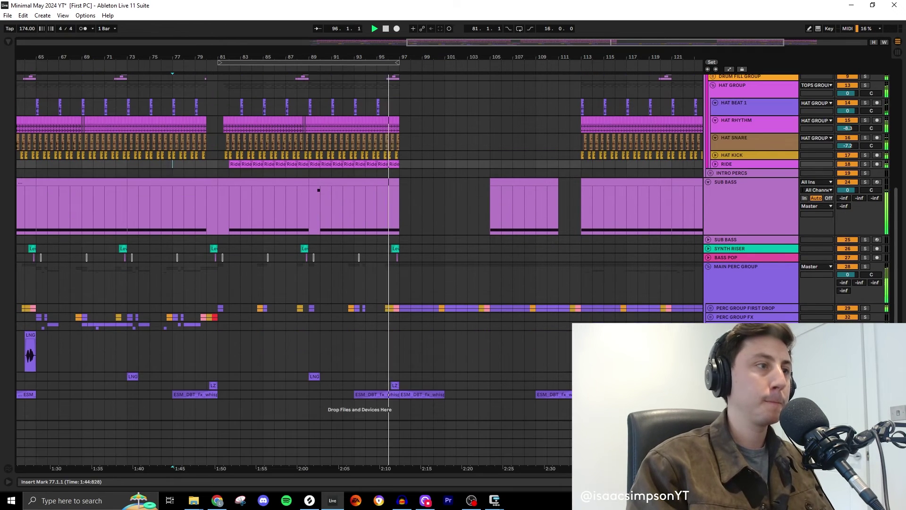
key(w)
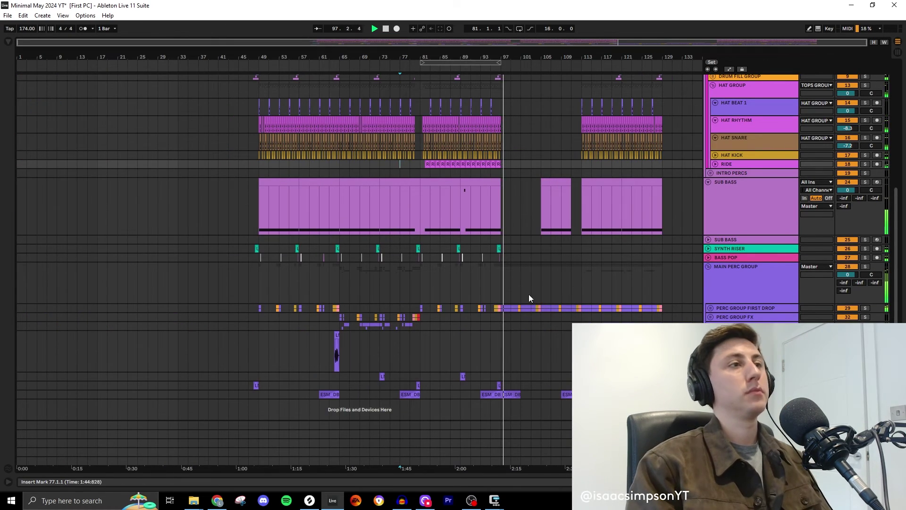
Duplicate the last one-bar Rides clip on the RIDE track repeatedly so the rides run from bar 97 to bar 111
scroll(499, 263, up, 3)
click(497, 164)
key(ctrl+d)
key(ctrl+d)
key(ctrl+d)
key(ctrl+d)
key(ctrl+d)
key(ctrl+d)
key(ctrl+d)
key(ctrl+d)
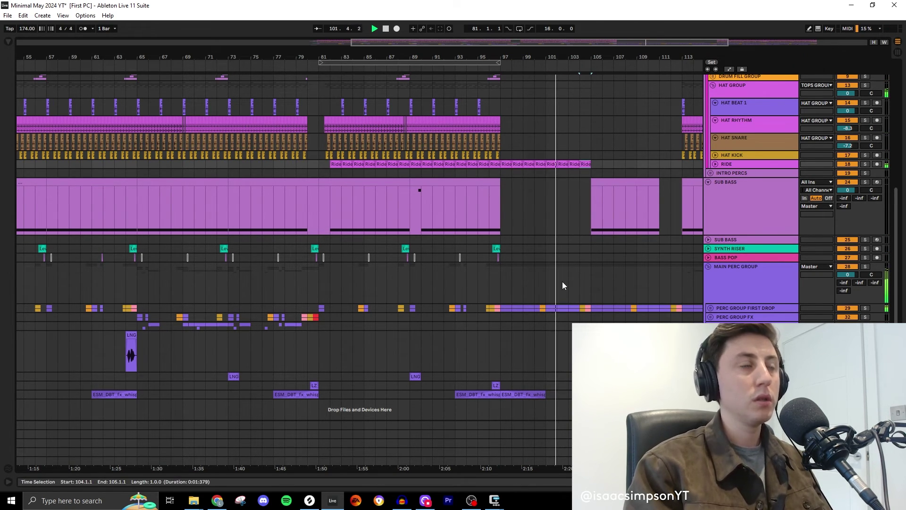
key(ctrl+d)
key(ctrl+d)
key(ctrl+d)
key(ctrl+d)
key(ctrl+d)
key(ctrl+d)
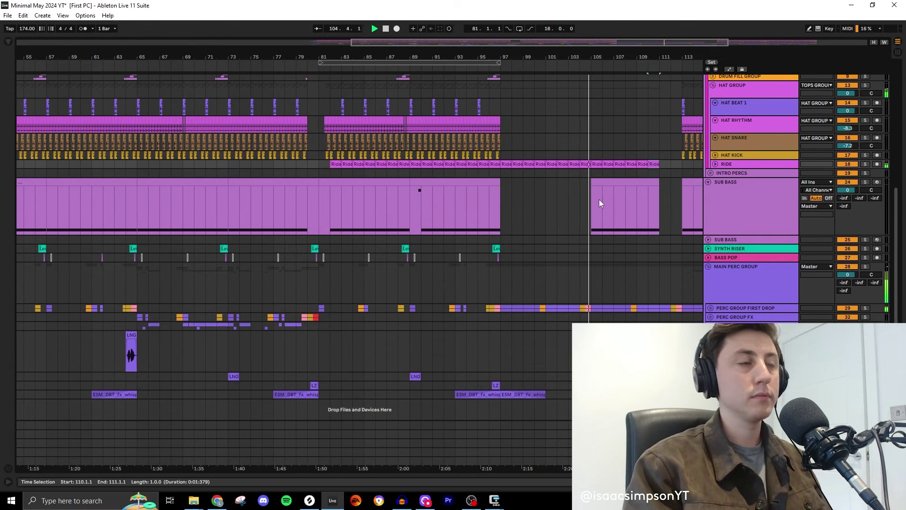
Paste the one-bar Rides clip at bar 113 on the RIDE track and duplicate it up to bar 129
drag(572, 43, 669, 40)
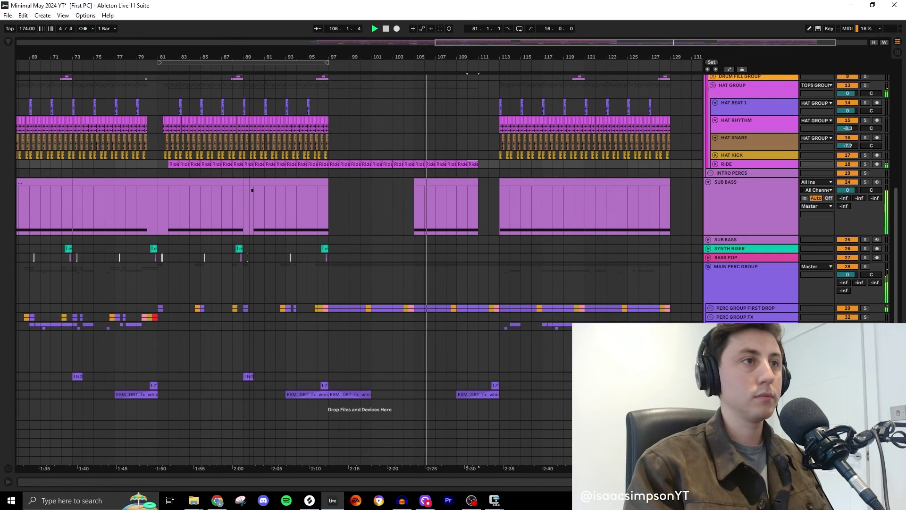
click(503, 165)
key(ctrl+v)
key(ctrl+d)
key(ctrl+d)
key(ctrl+d)
key(ctrl+d)
key(ctrl+d)
key(ctrl+d)
key(ctrl+d)
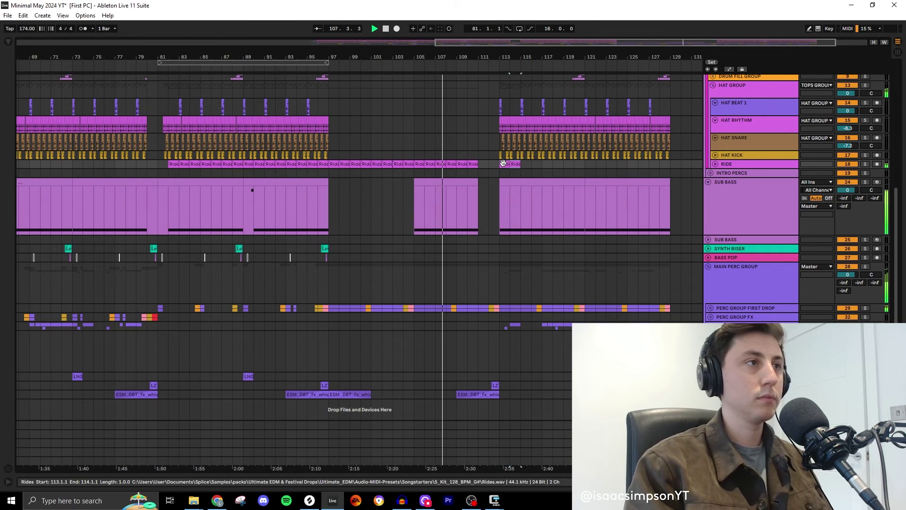
key(ctrl+d)
key(ctrl+d)
key(ctrl+d)
key(ctrl+d)
key(ctrl+d)
key(ctrl+d)
key(ctrl+d)
key(ctrl+d)
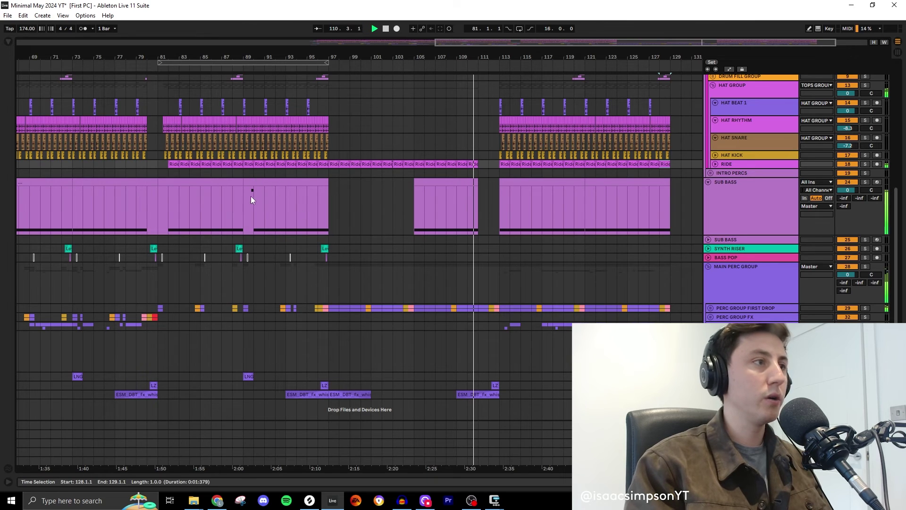
Copy the eight-bar SUB BASS clip with the short high note from bar 89 to bar 113
drag(252, 192, 528, 186)
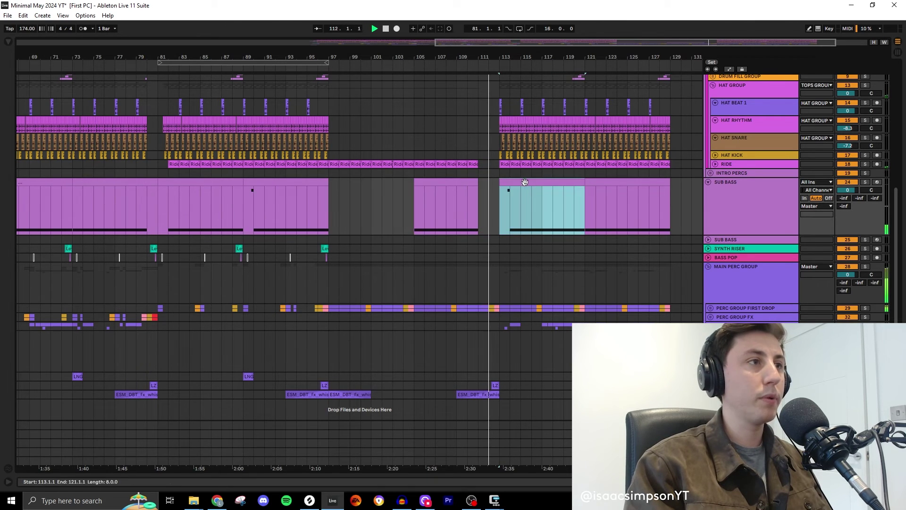
scroll(509, 160, up, 5)
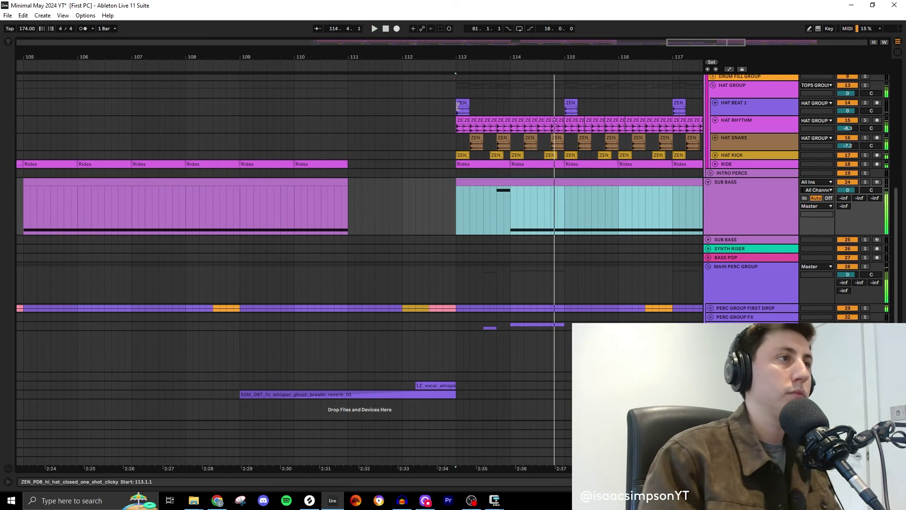
Delete the hats and ride from 113.1 to 113.3 and play the transition from 112.3
key(space)
drag(457, 101, 485, 162)
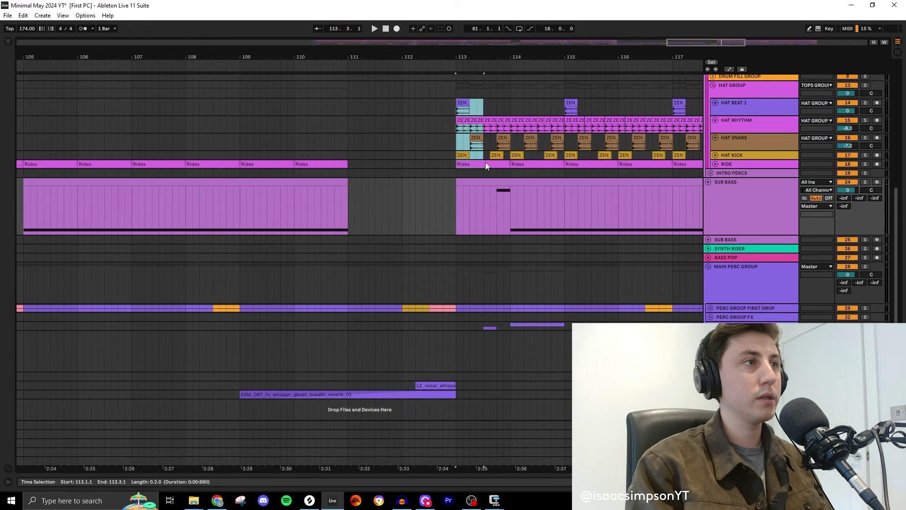
key(Delete)
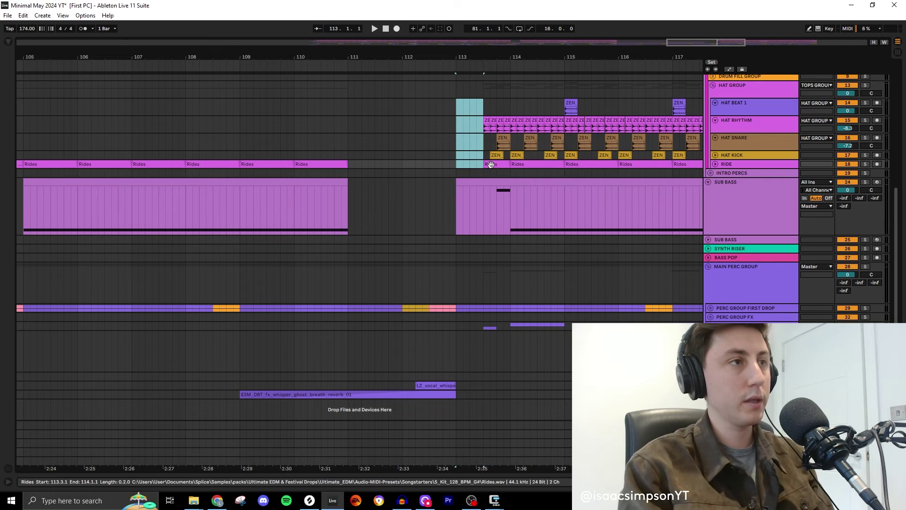
click(426, 129)
key(space)
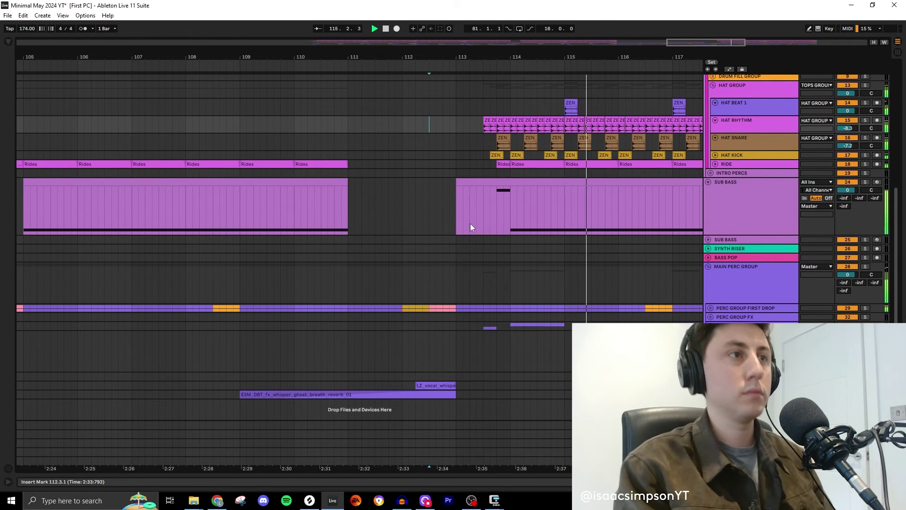
Duplicate bars 113–129 from DRUMS down to 2ND DROP GLITCH, and overwrite DRUMS and SUB BASS from bar 129 with a copy of bars 121–129
key(w)
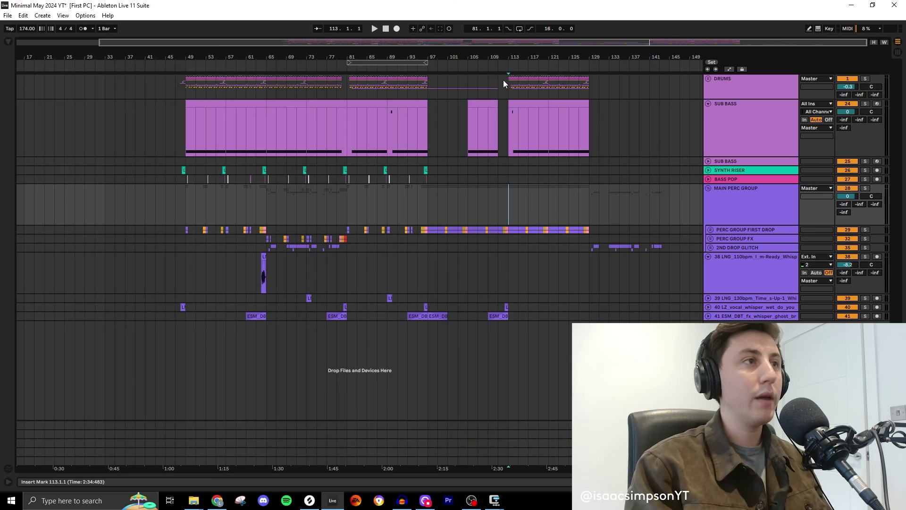
drag(509, 84, 587, 221)
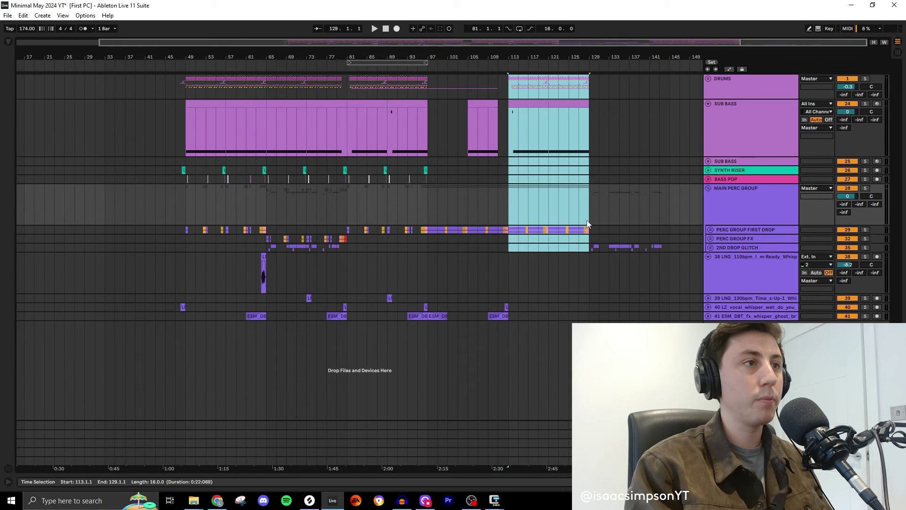
key(ctrl+d)
drag(592, 134, 548, 75)
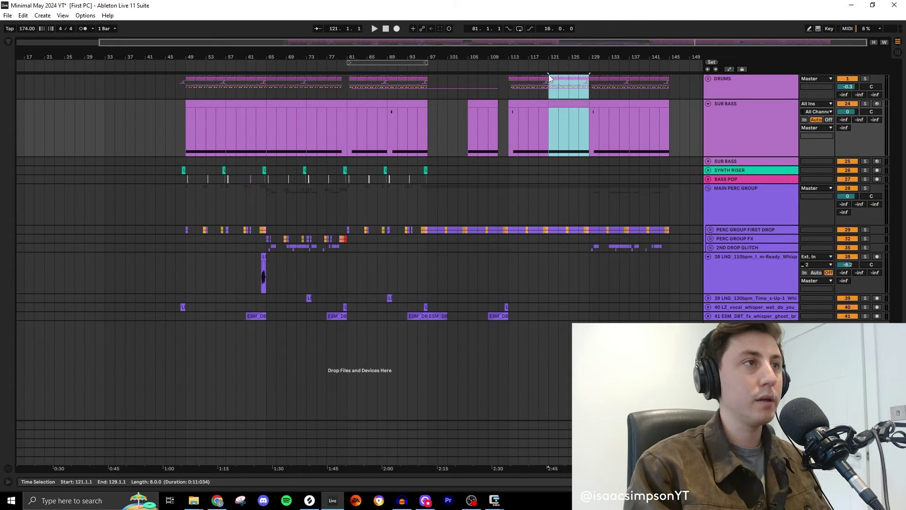
key(ctrl+d)
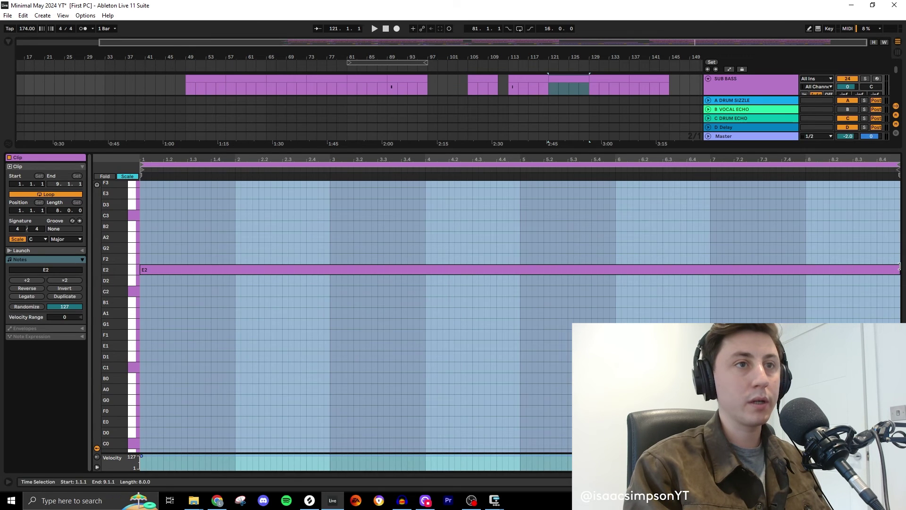
Shorten the E2 note in the SUB BASS clip at bar 121 to seven bars and return to the full arrangement
drag(898, 267, 819, 267)
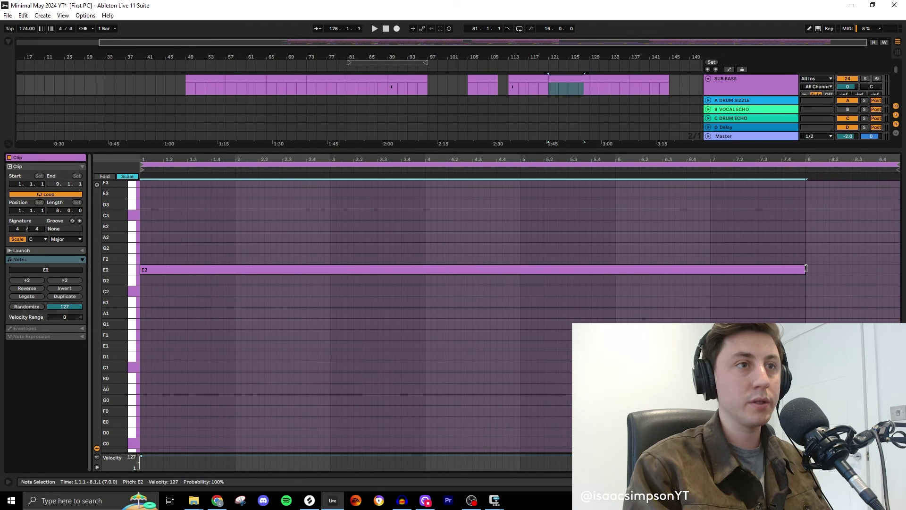
key(ctrl+alt+l)
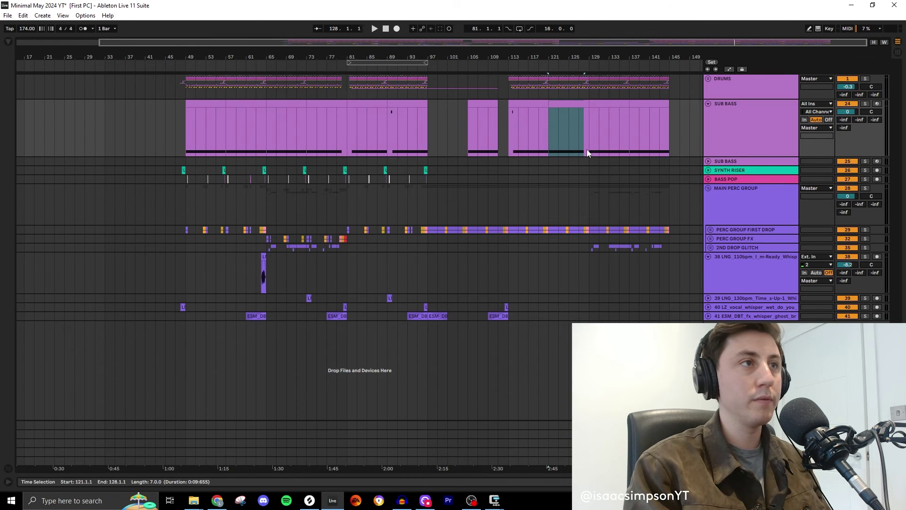
click(582, 178)
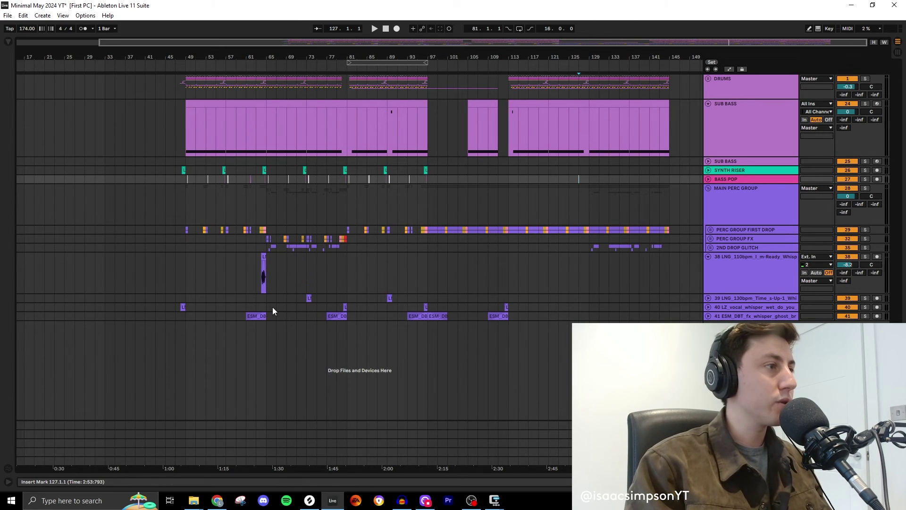
Duplicate the whisper clips of bars 65–113 from bar 113 onward and delete the surplus copies past bar 145
drag(268, 298, 509, 319)
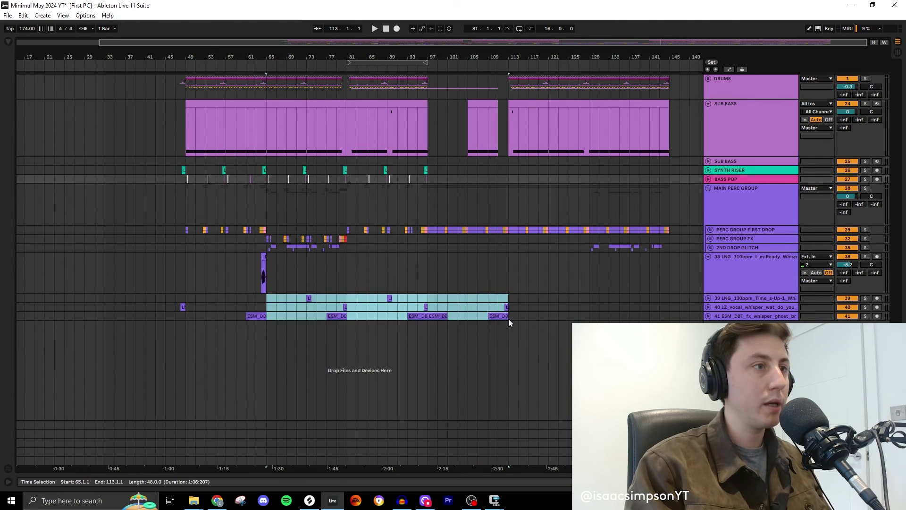
key(ctrl+d)
click(500, 324)
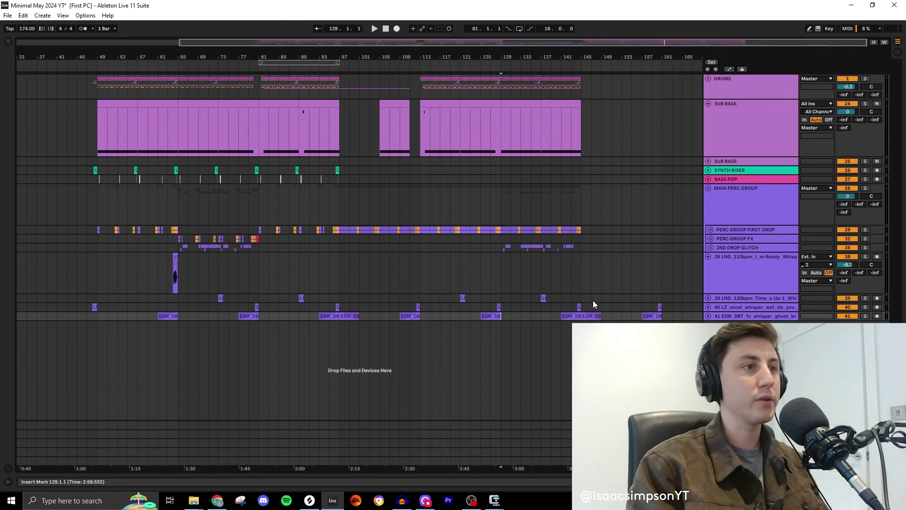
drag(582, 284, 676, 321)
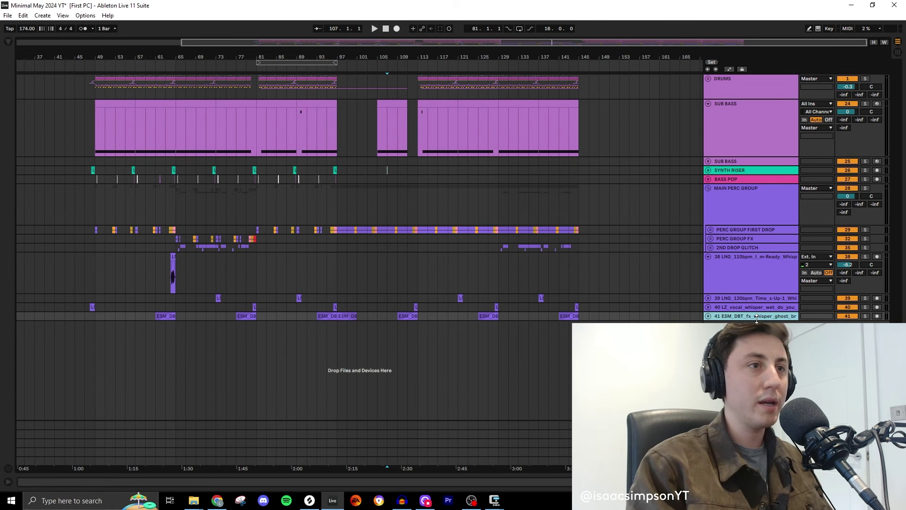
Insert an audio track after the ghost whisper track, switch to Splice and search for ambient PERCUSSION one-shots
key(ctrl+t)
click(309, 500)
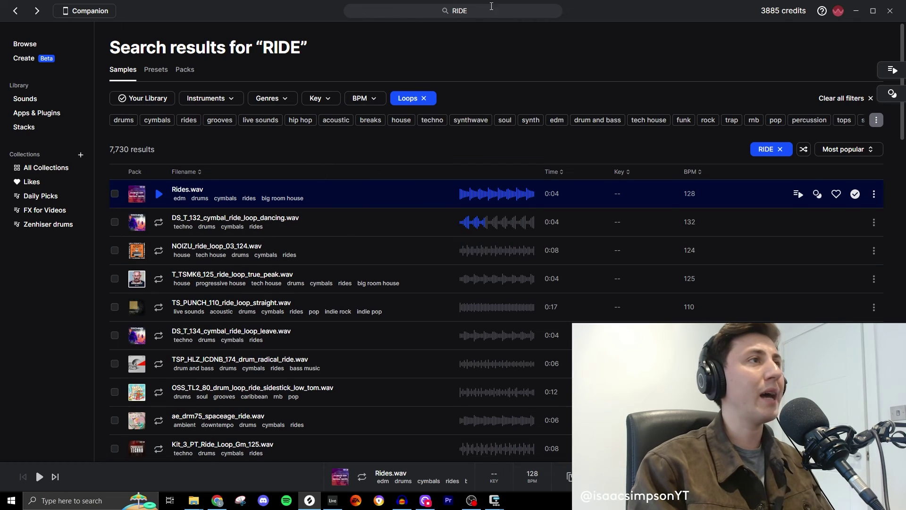
double_click(491, 10)
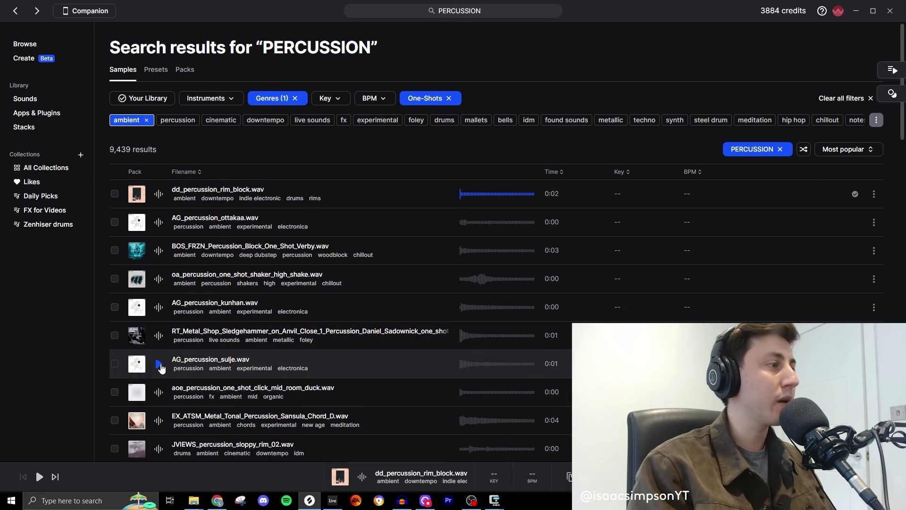
Audition the AG_percussion_sulje, aoe_percussion click and EX_ATSM Sansula samples, plus another one-shot further down the results
click(159, 364)
click(159, 392)
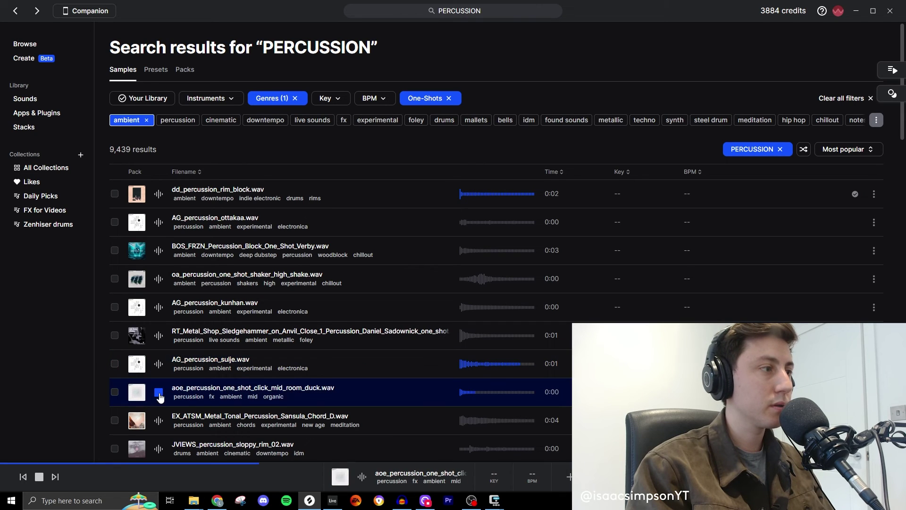
click(159, 419)
scroll(273, 310, down, 3)
click(158, 246)
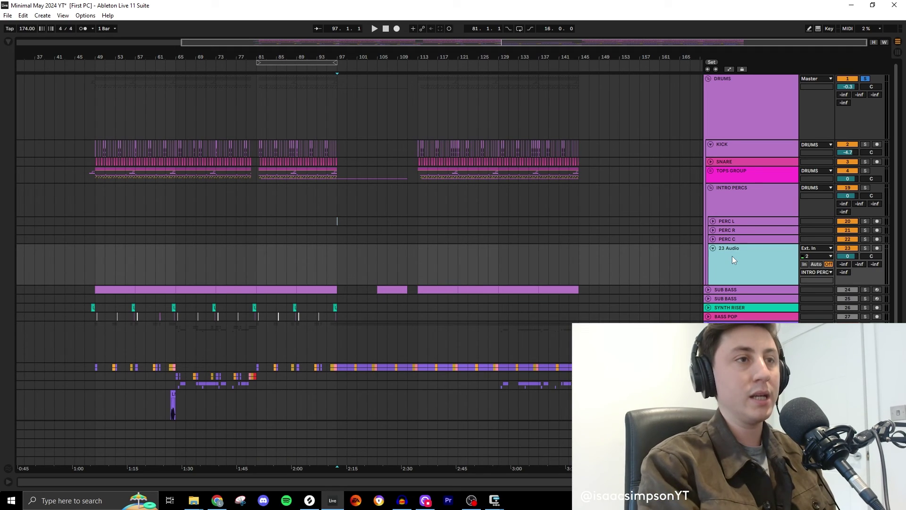
Delete the empty 23 Audio track from INTRO PERCS and unfold the PERC L, PERC R and PERC C tracks
key(Delete)
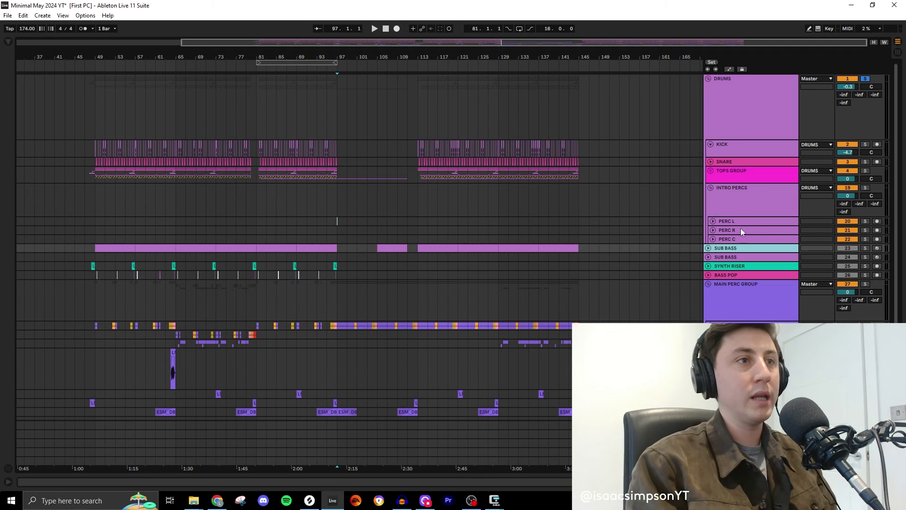
click(733, 220)
click(713, 216)
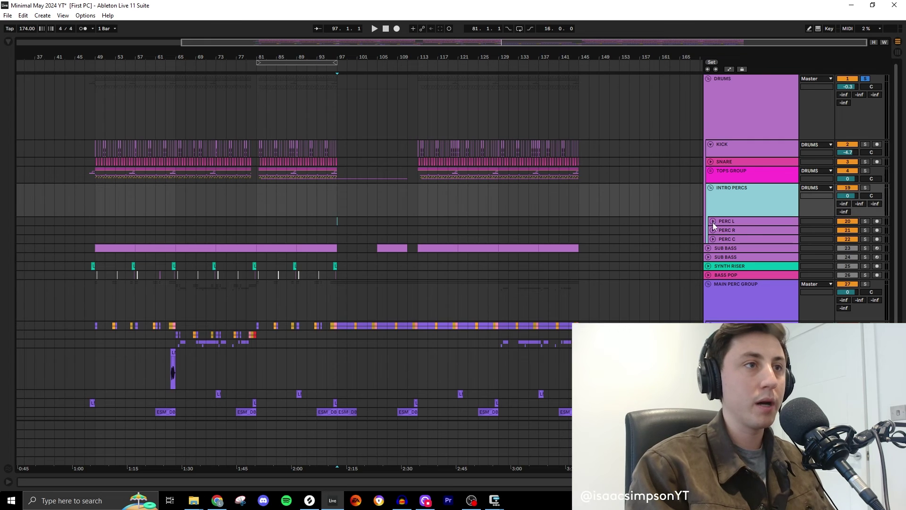
click(713, 221)
click(714, 263)
click(713, 305)
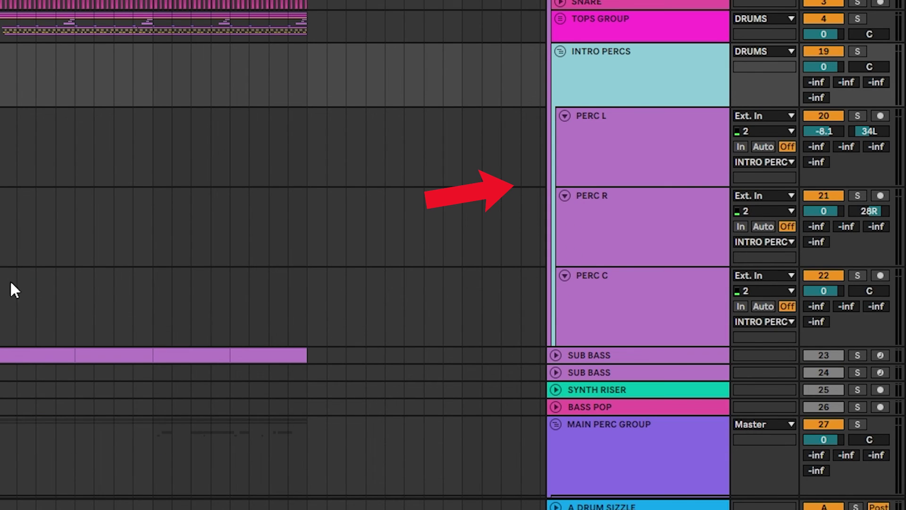
Inspect the WET chain of the INTRO PERCS Audio Effect Rack and the EQ Eight on PERC L
scroll(15, 290, up, 4)
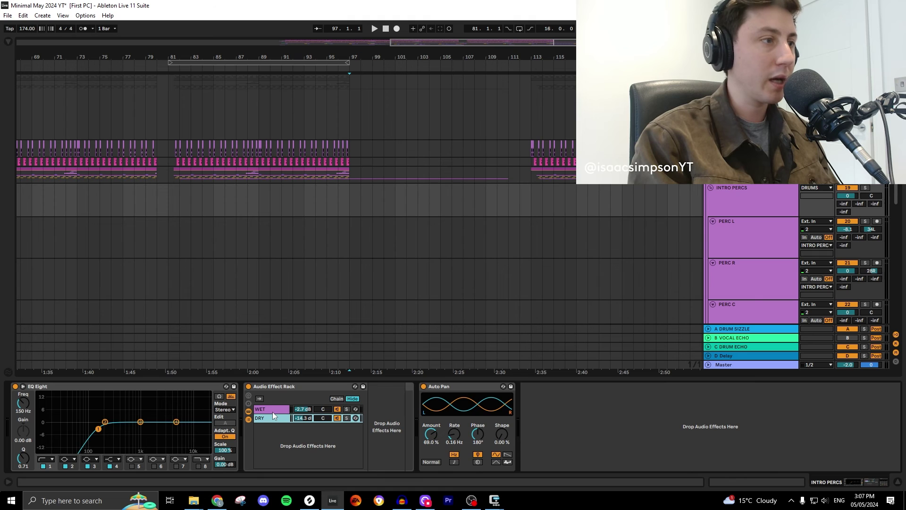
click(273, 410)
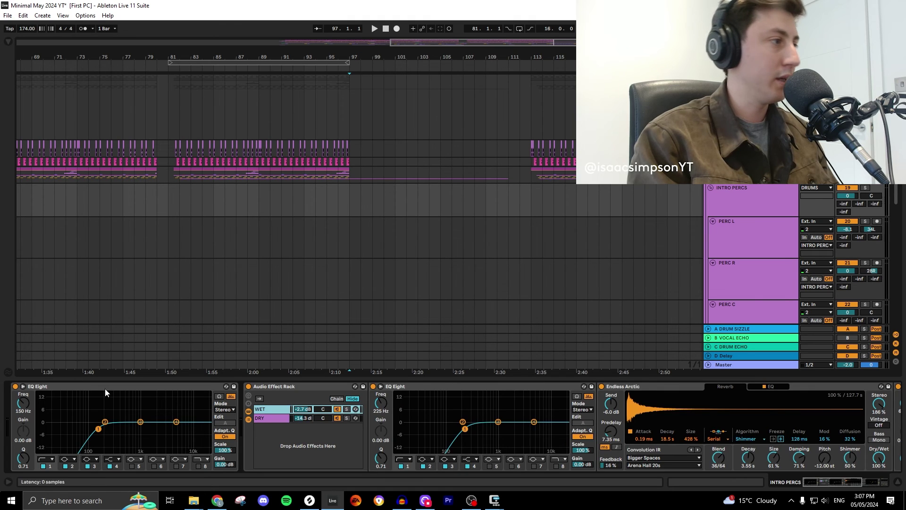
click(765, 228)
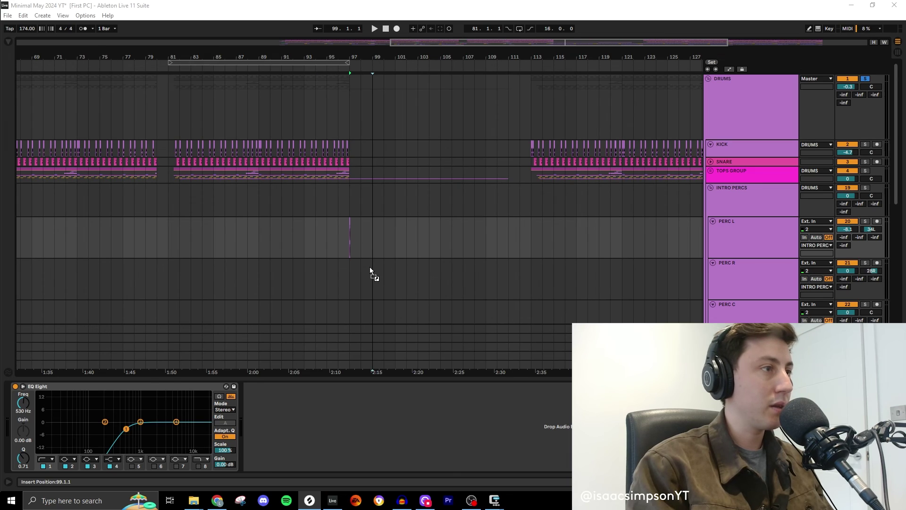
Place a percussion one-shot from Splice on PERC R at bar 99
click(372, 274)
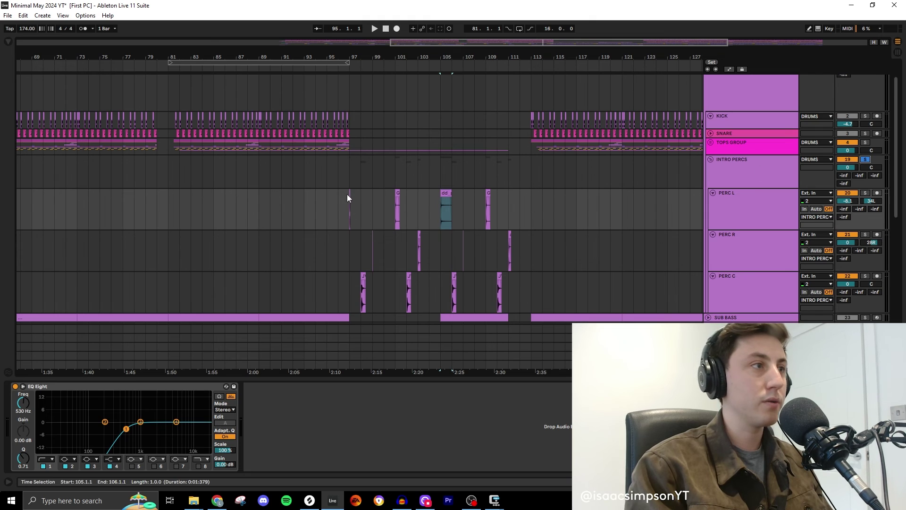
Play the INTRO PERCS pattern from bar 97 and examine the clip spacing on PERC L, PERC R and PERC C
key(space)
scroll(350, 284, down, 3)
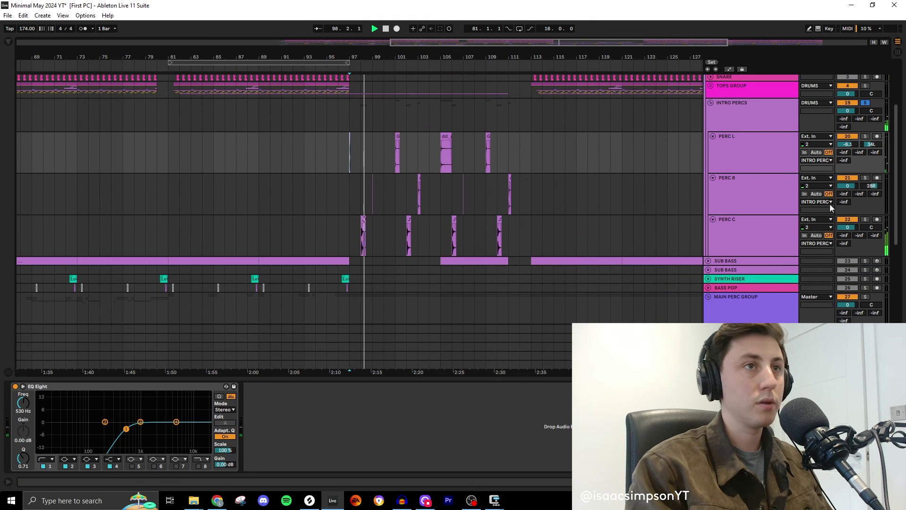
ctrl+scroll(407, 173, up, 4)
ctrl+scroll(407, 174, up, 4)
ctrl+scroll(251, 189, down, 3)
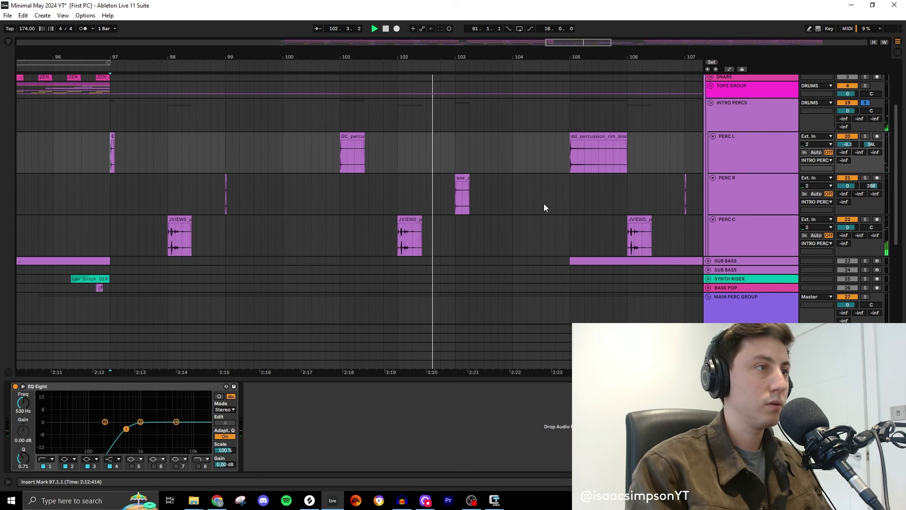
scroll(525, 208, down, 2)
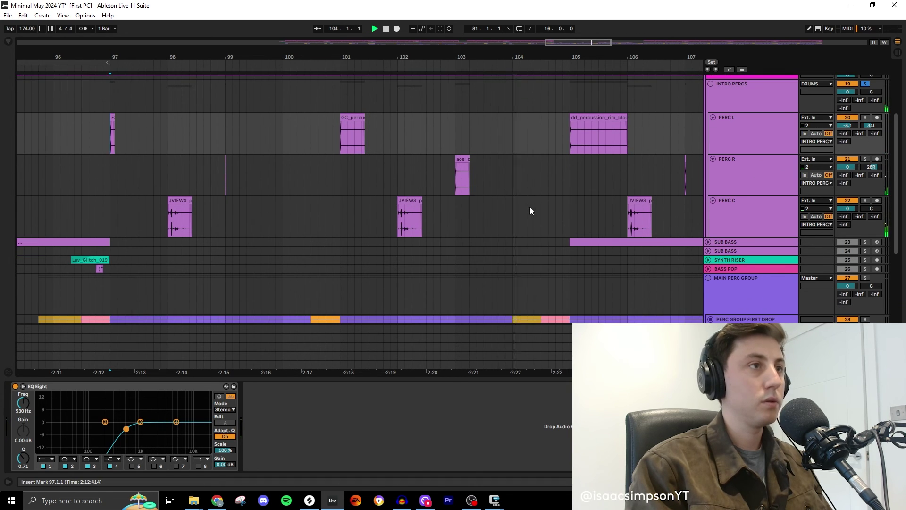
ctrl+scroll(529, 206, down, 3)
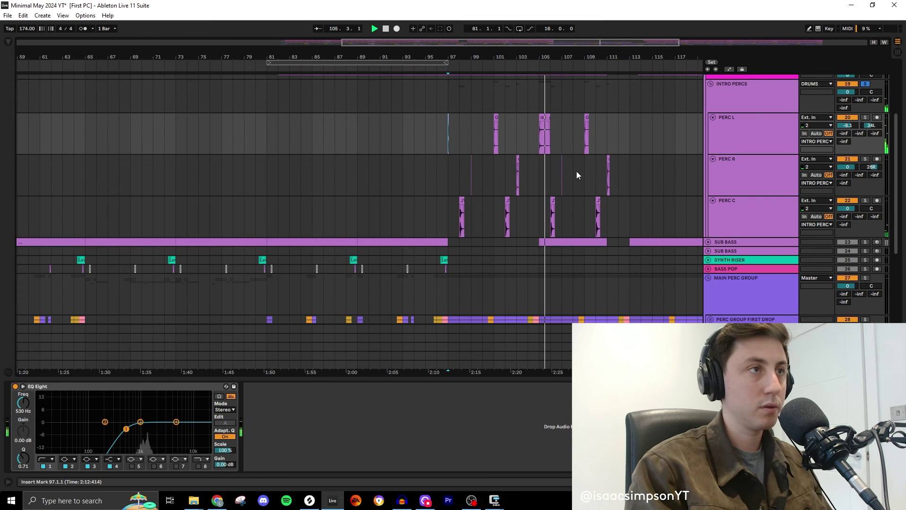
Play the transition into the breakdown from bar 95 and fold the PERC L, PERC R and PERC C tracks
ctrl+scroll(576, 171, up, 2)
ctrl+scroll(569, 174, up, 2)
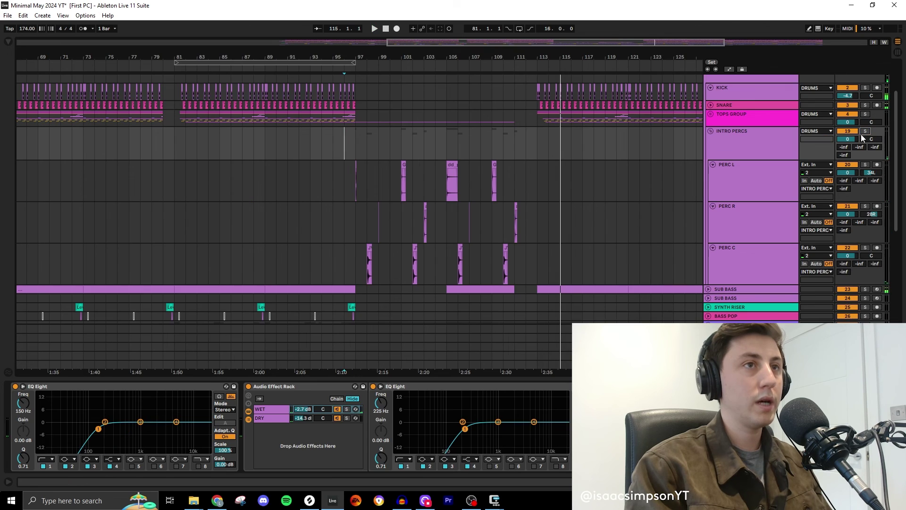
click(333, 135)
key(space)
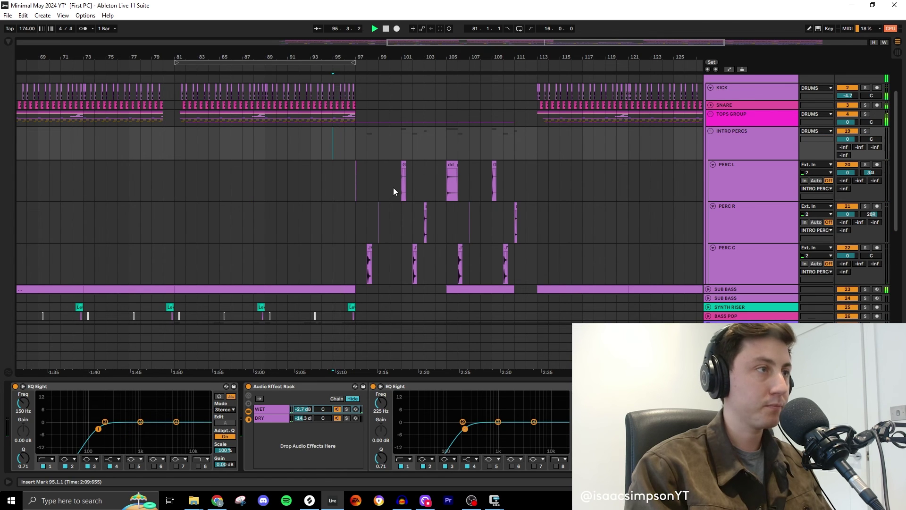
scroll(716, 114, down, 1)
click(713, 146)
click(714, 155)
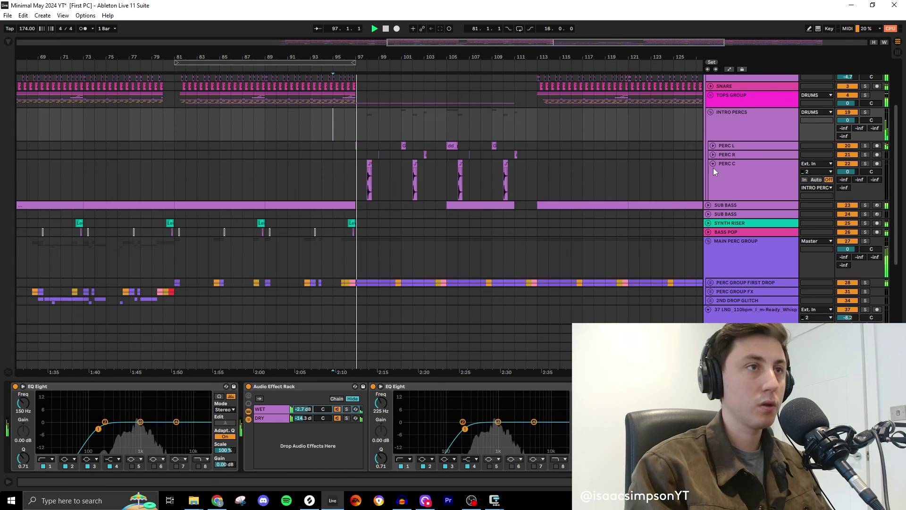
click(713, 164)
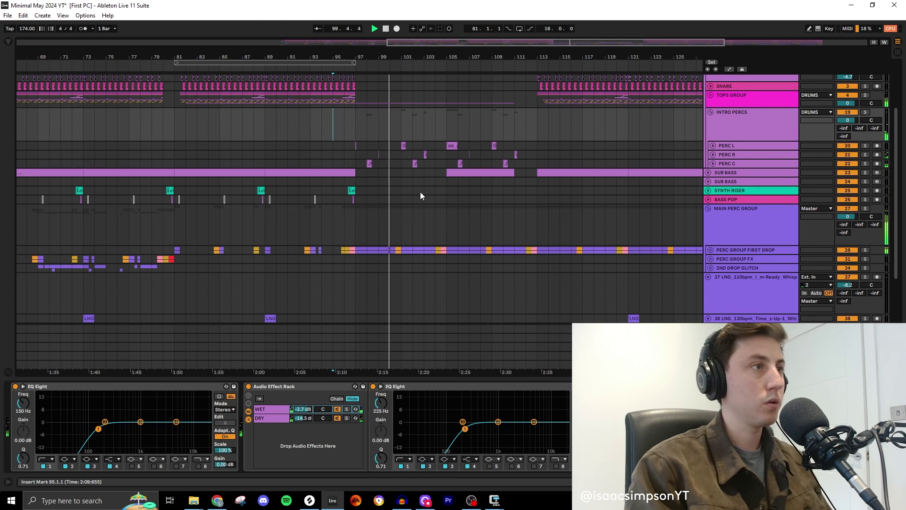
scroll(414, 228, up, 2)
scroll(413, 229, up, 2)
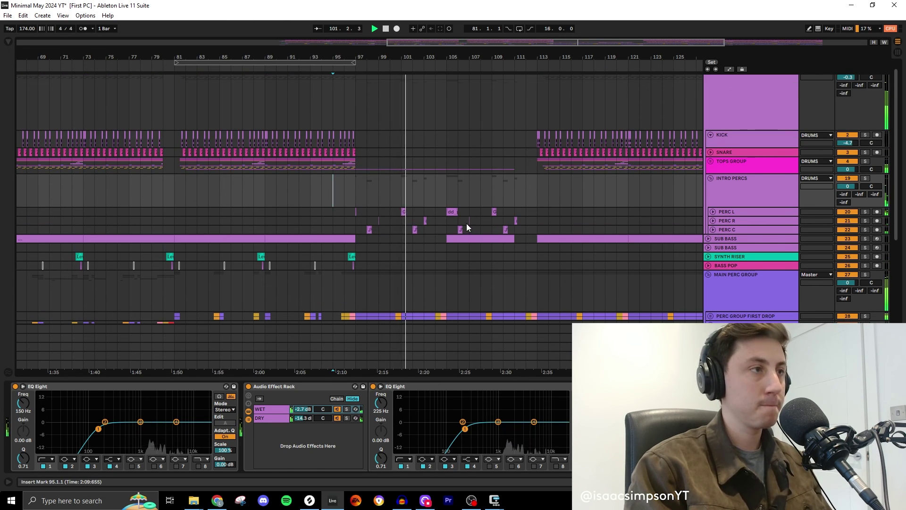
click(731, 191)
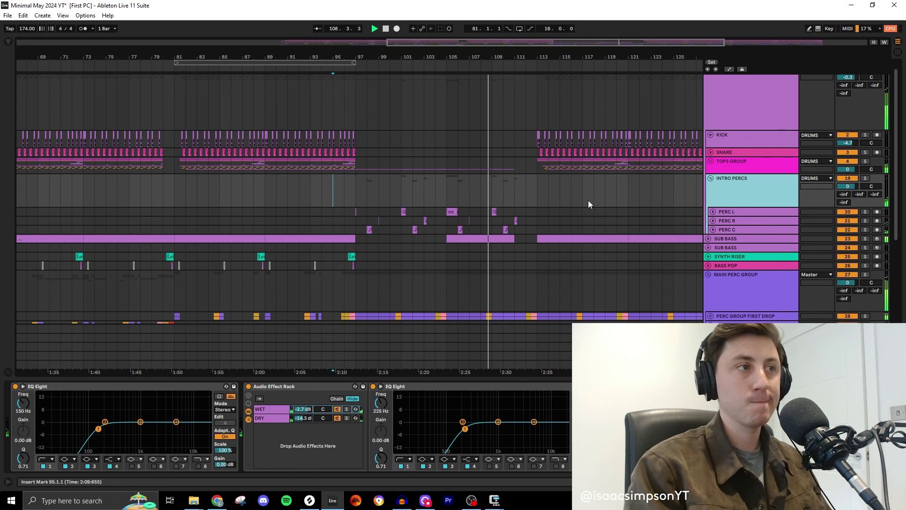
Delete the PERC R one-shot at bar 111 and play the lead-in to the second drop from bar 112
click(516, 220)
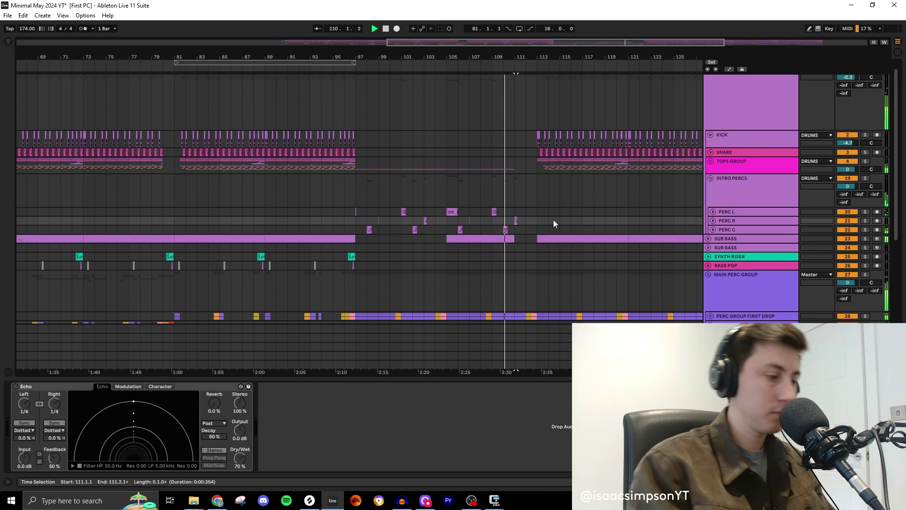
click(531, 212)
scroll(516, 218, down, 5)
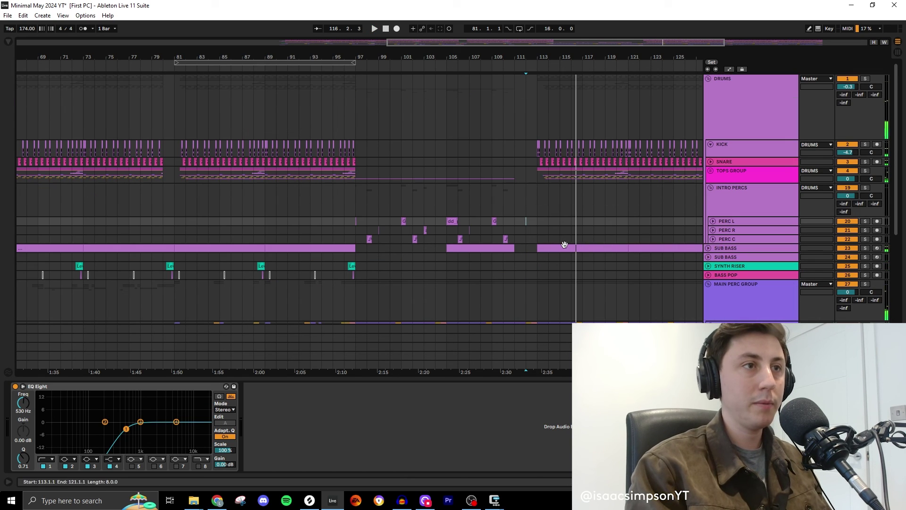
Move the E3 note earlier within the first bar of the SUB BASS clip at bar 113 and replay from bar 112
double_click(562, 250)
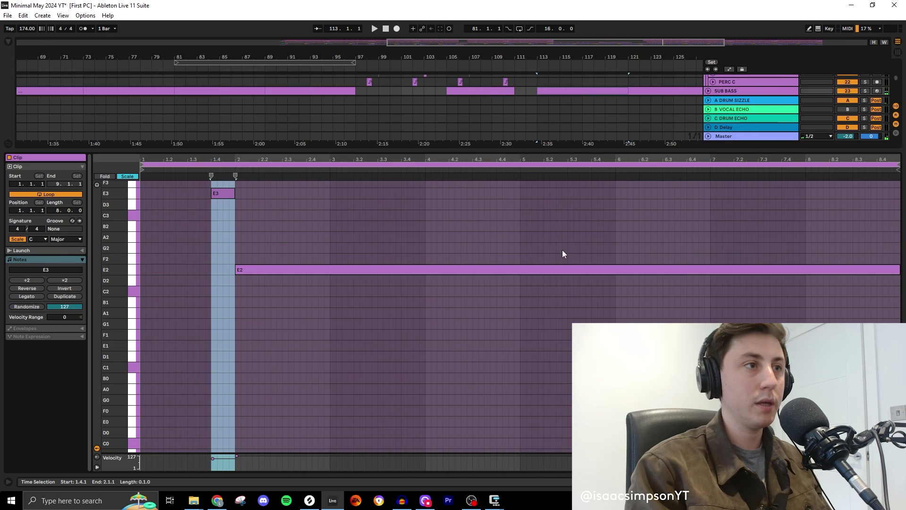
drag(214, 193, 170, 198)
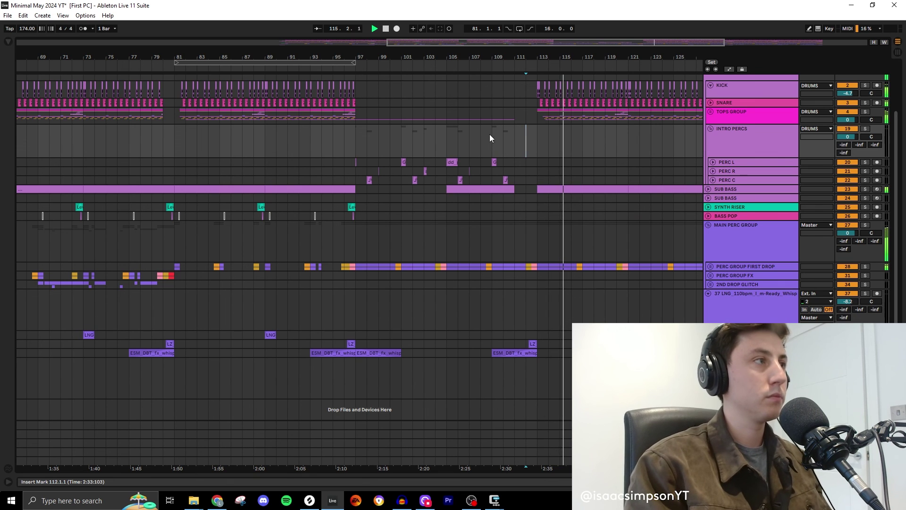
ctrl+scroll(554, 120, up, 3)
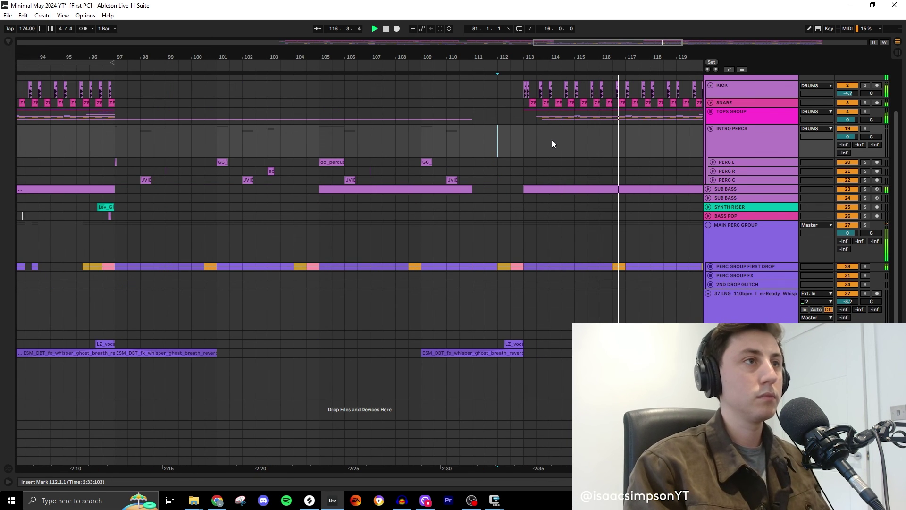